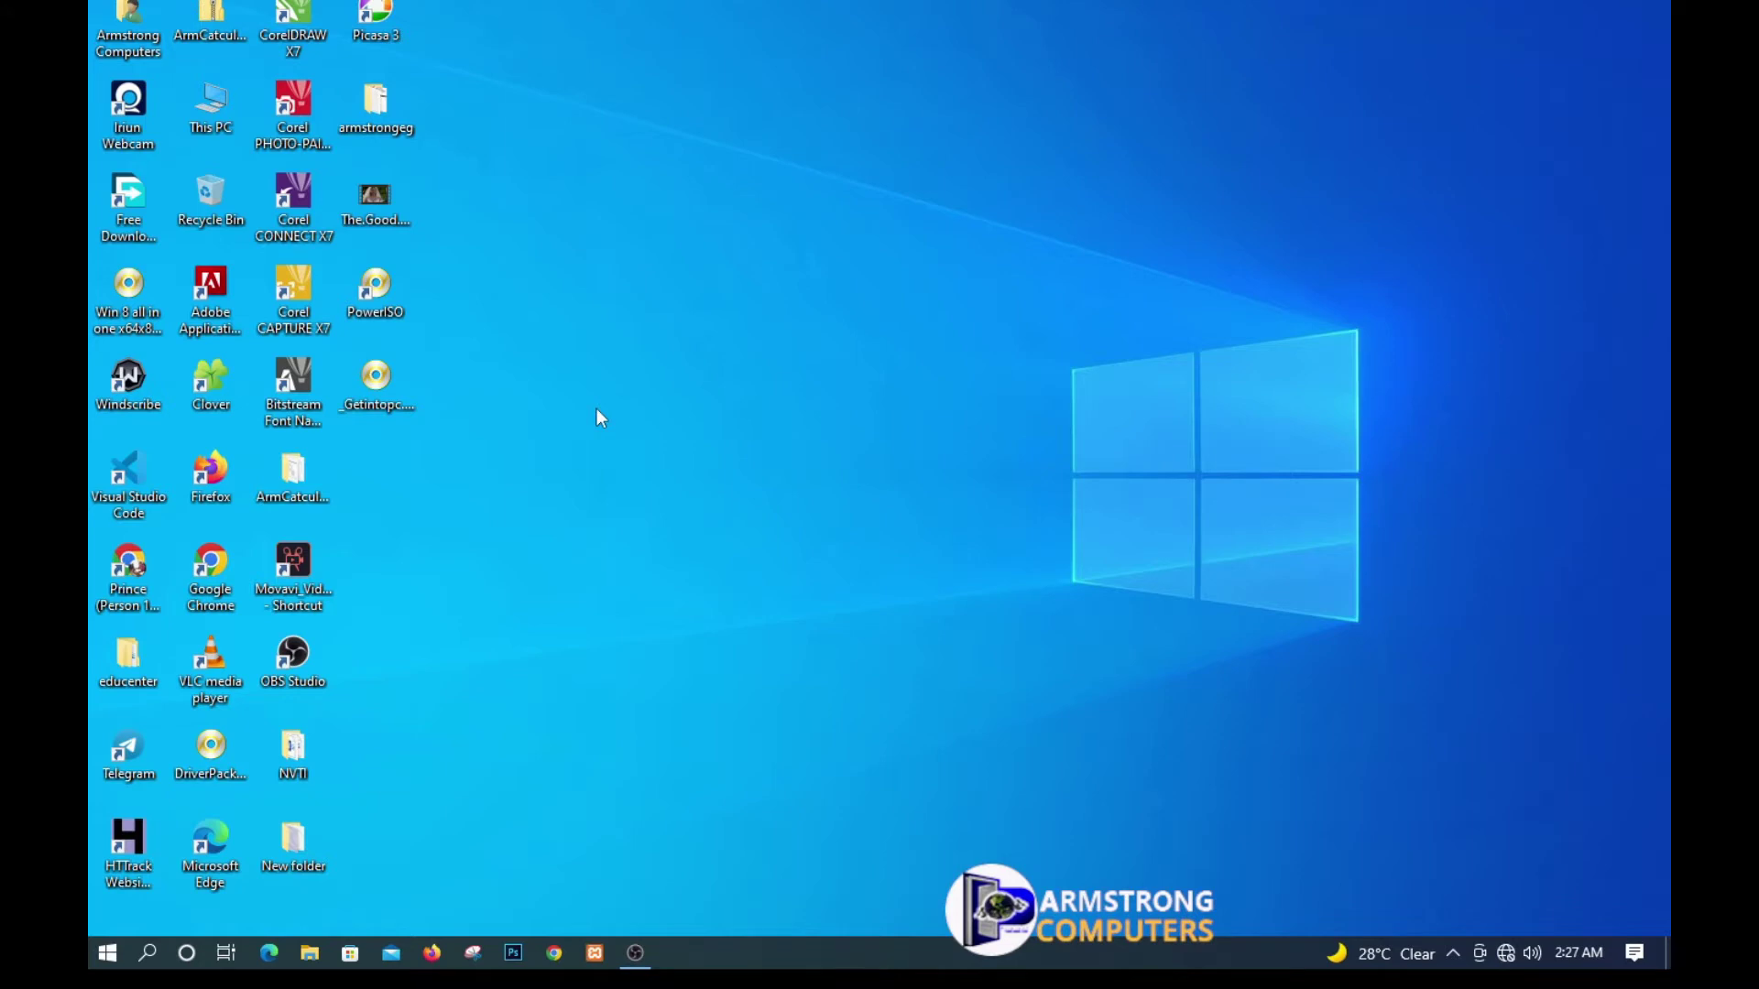
# Find the Paint app on the computer and open it with a blank canvas.
pyautogui.press('super')
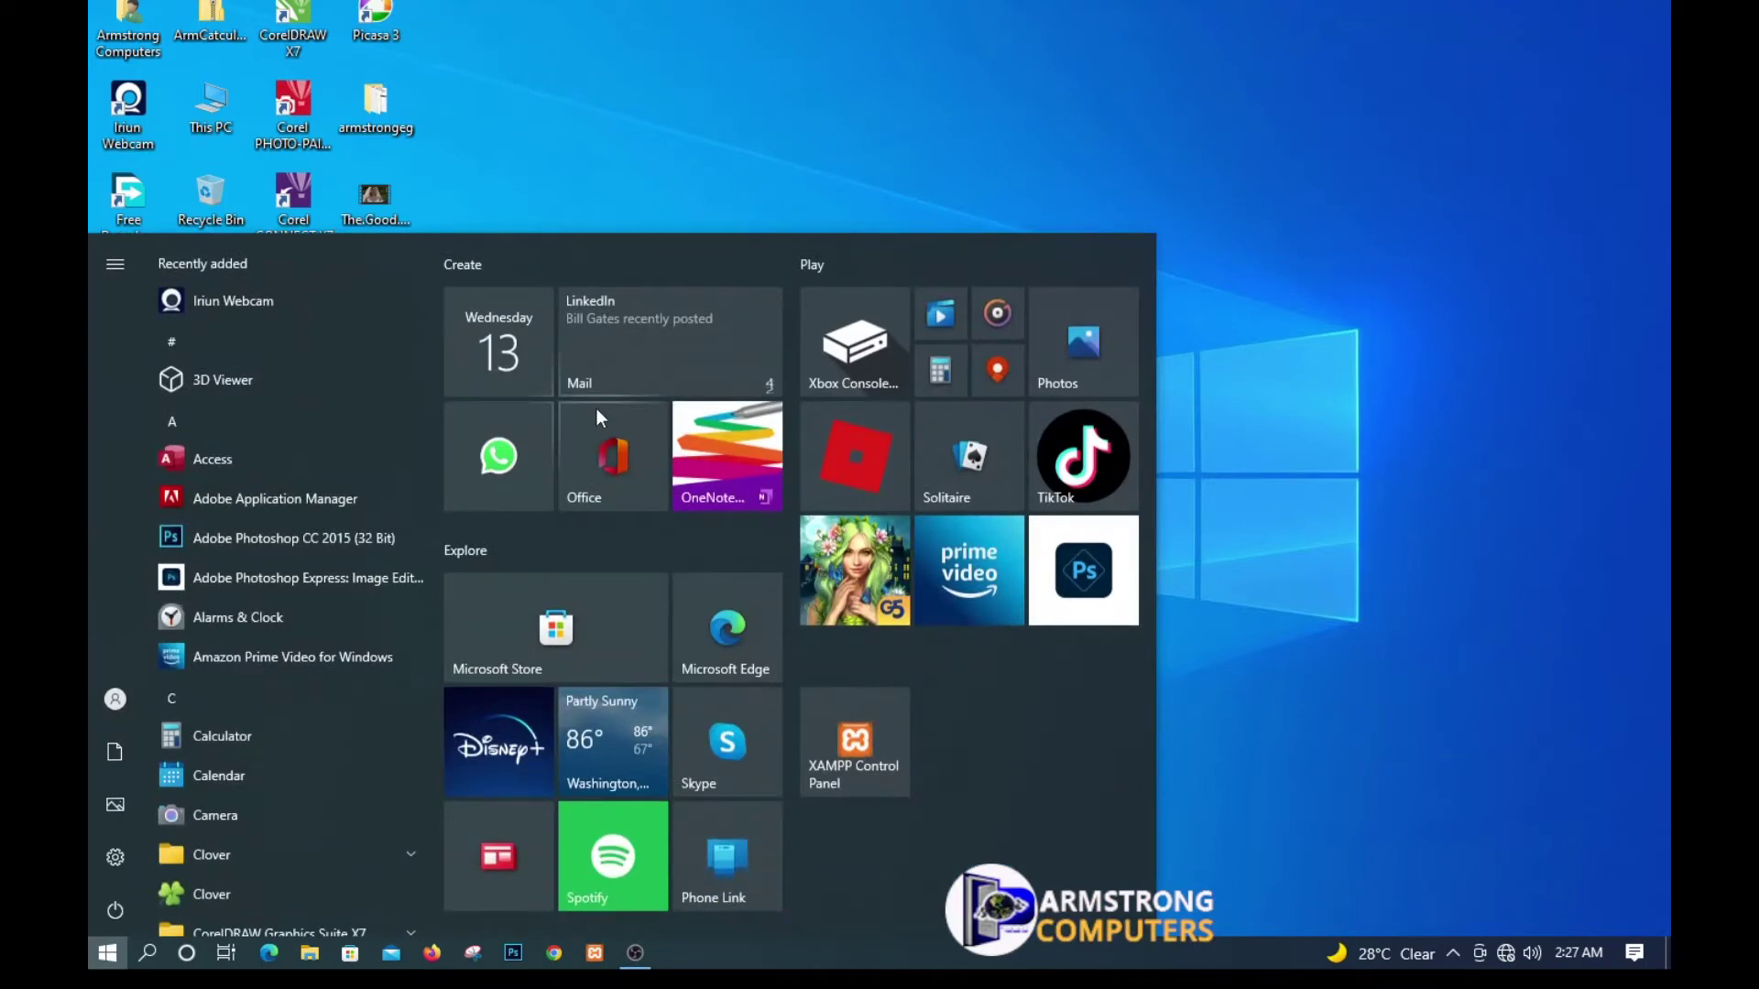
pyautogui.write('p')
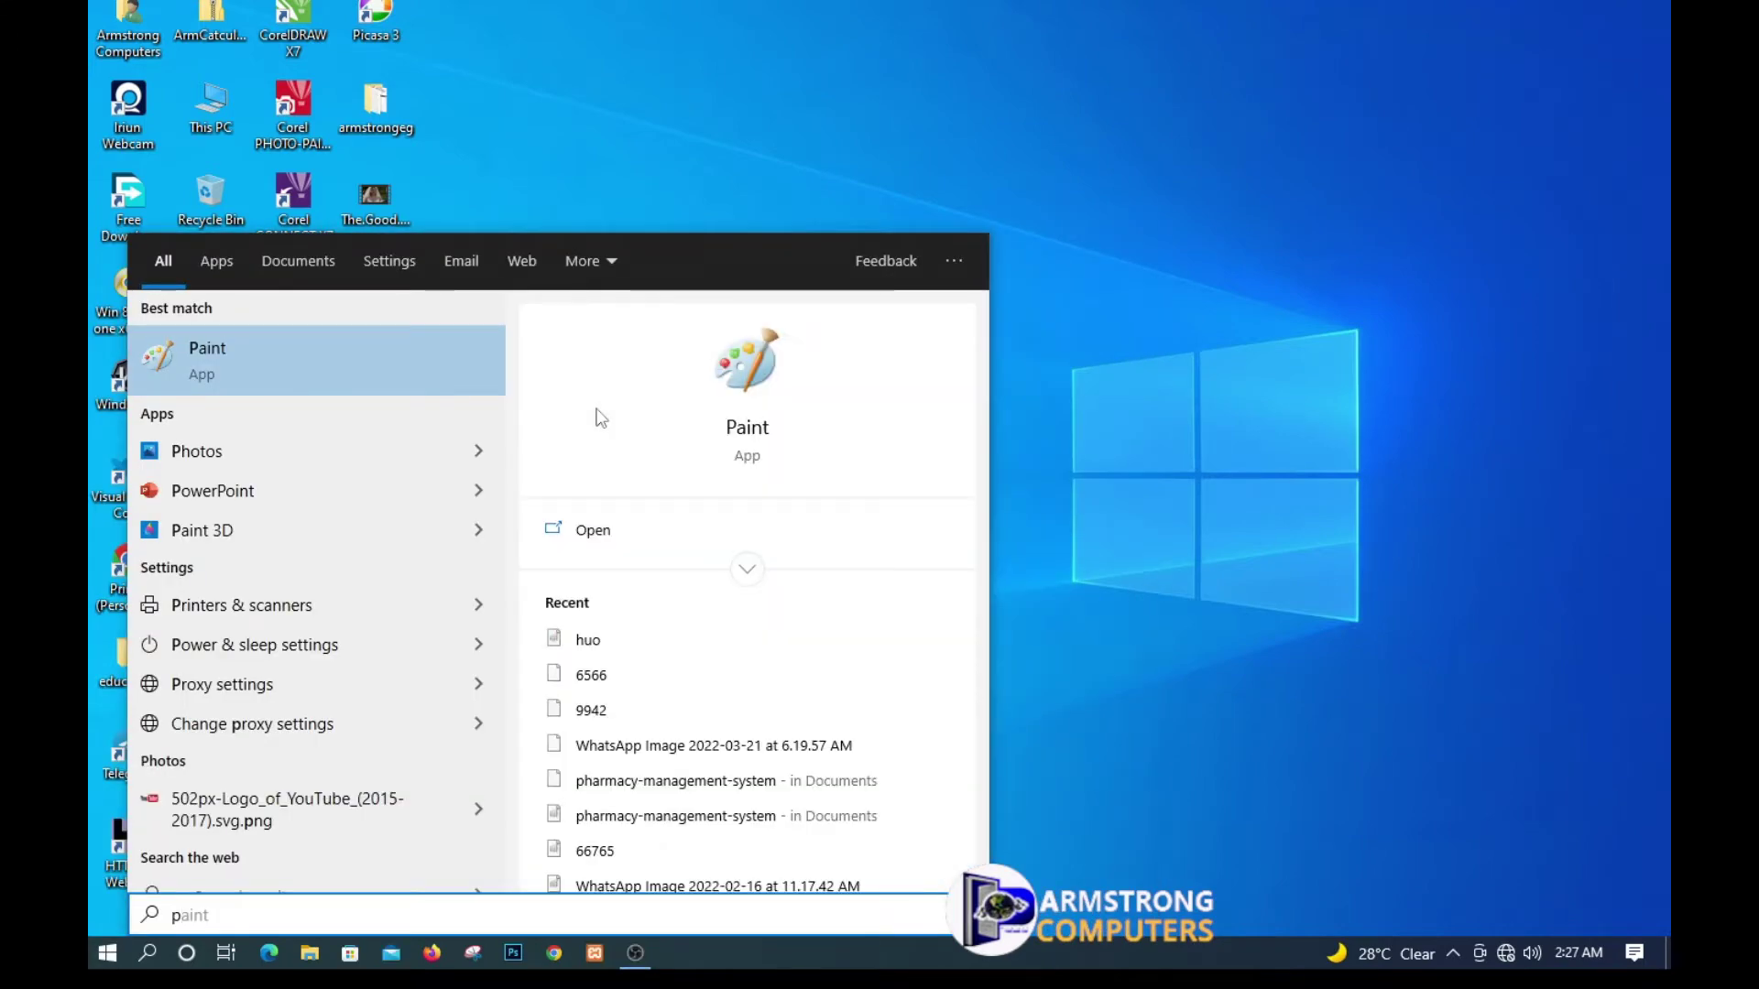
pyautogui.write('aint')
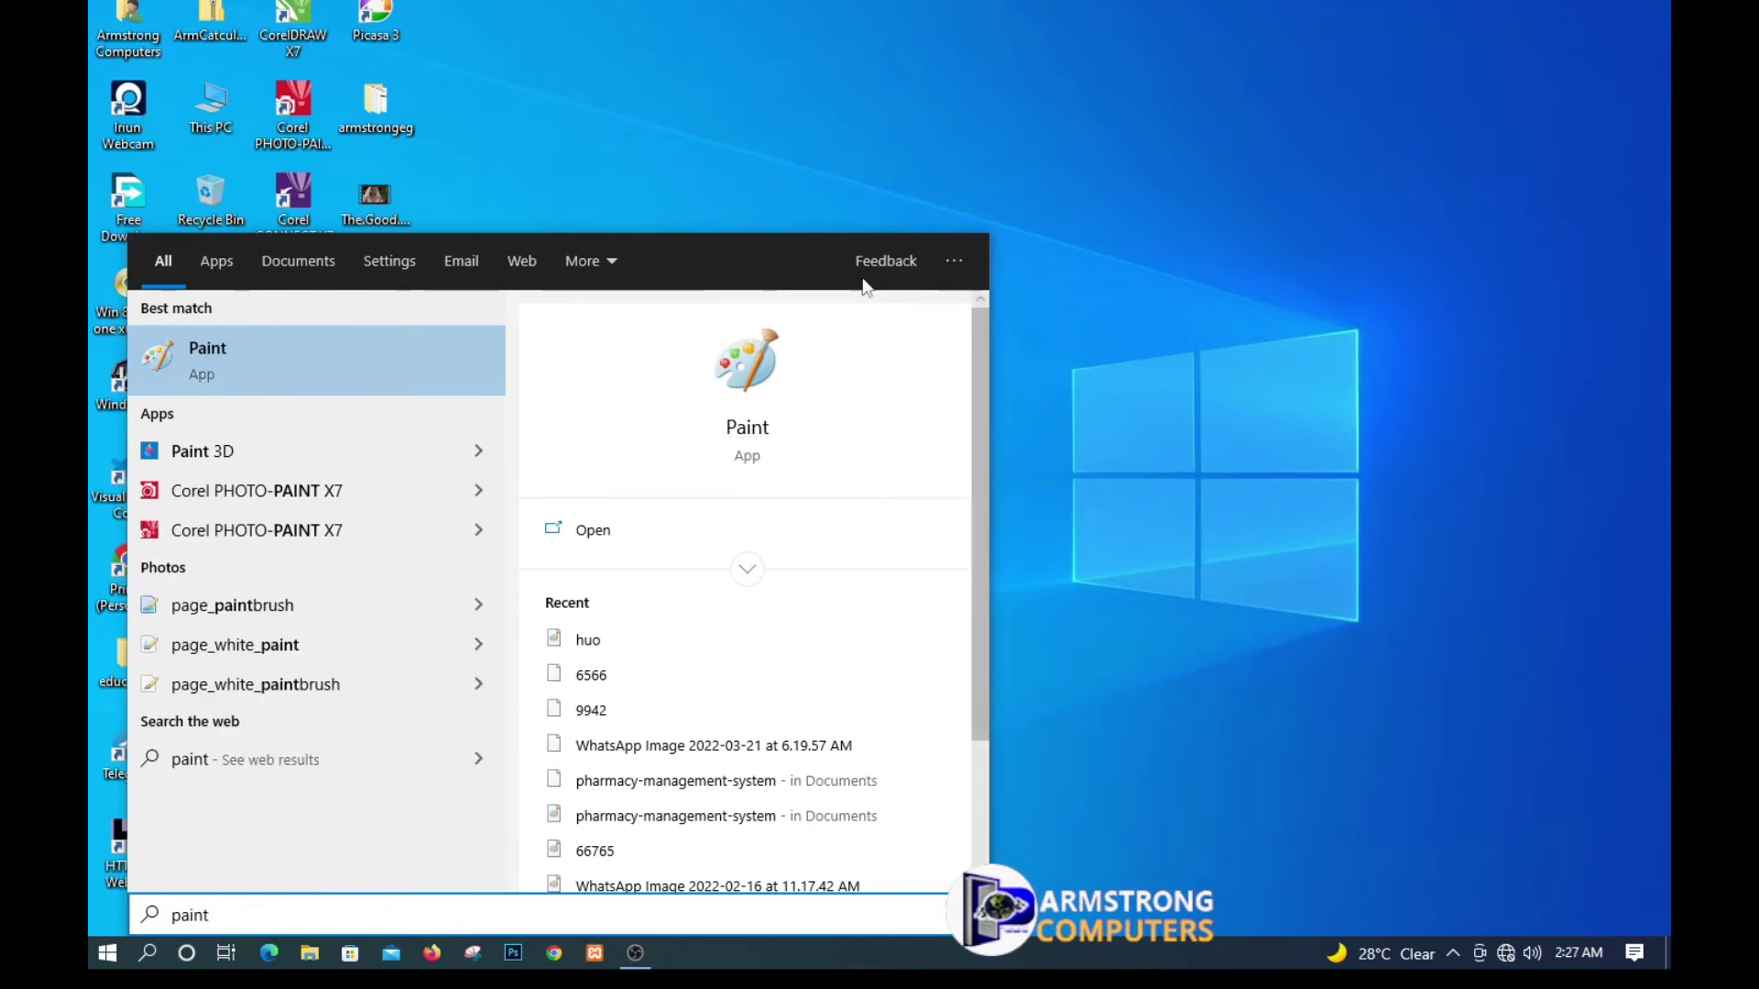
pyautogui.click(203, 348)
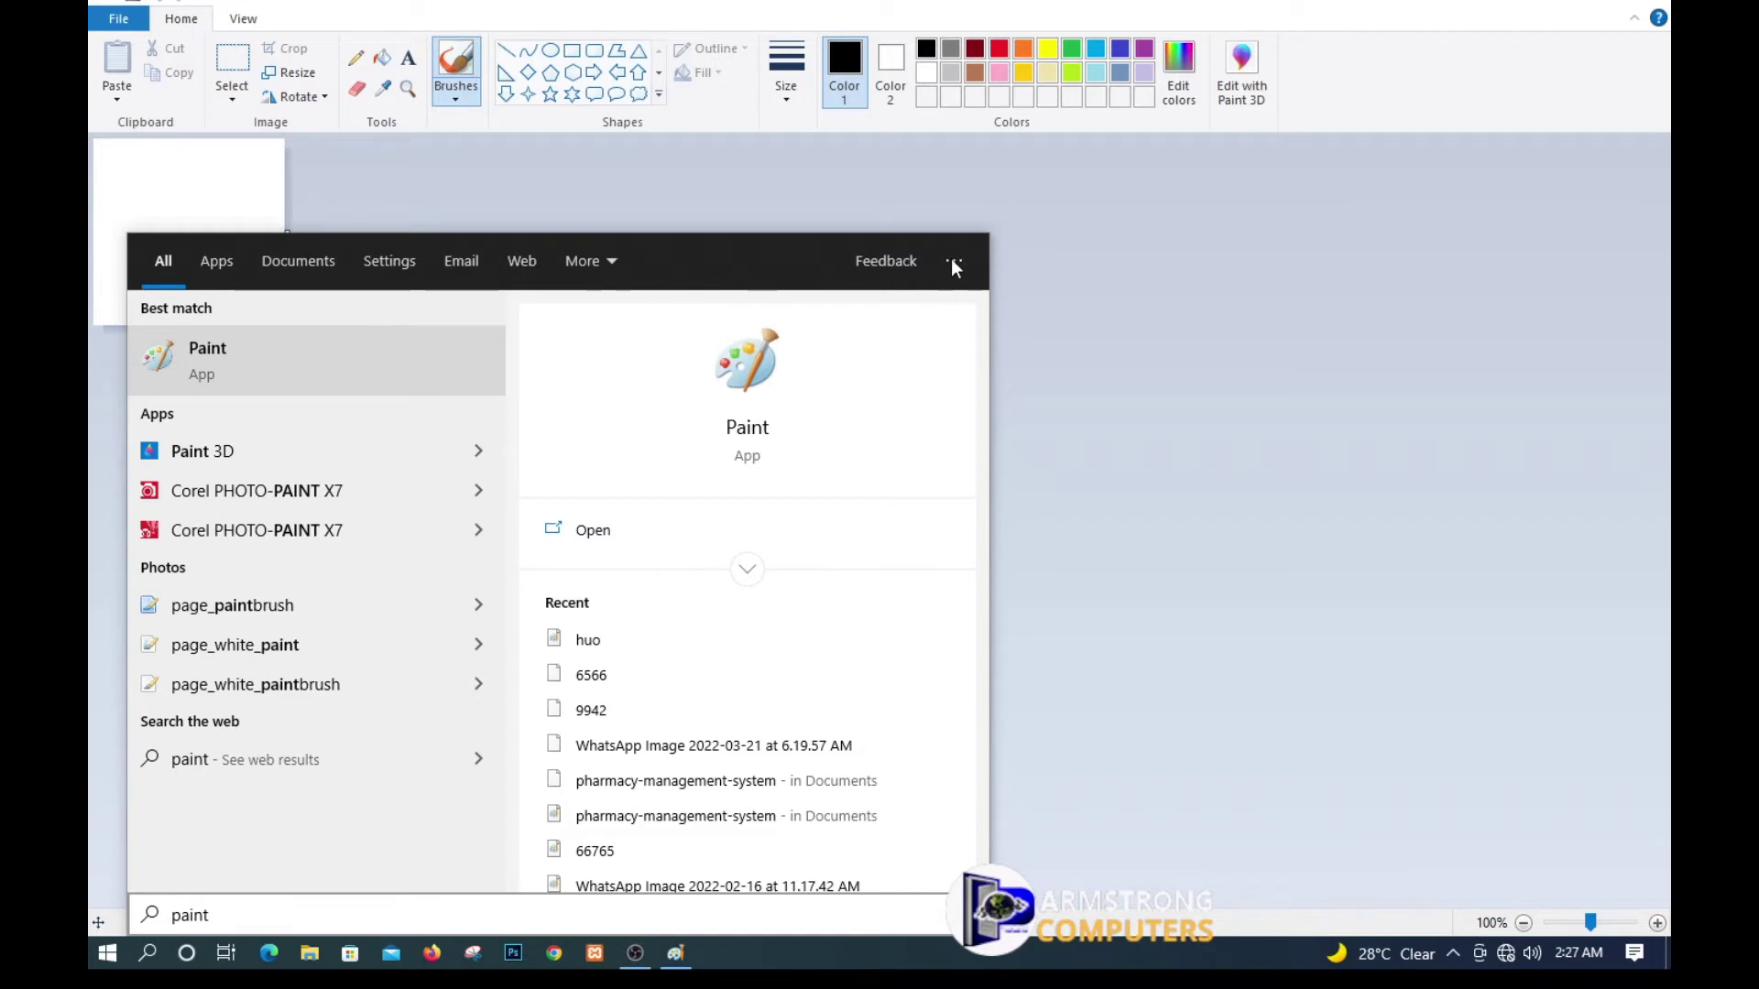
pyautogui.click(1059, 256)
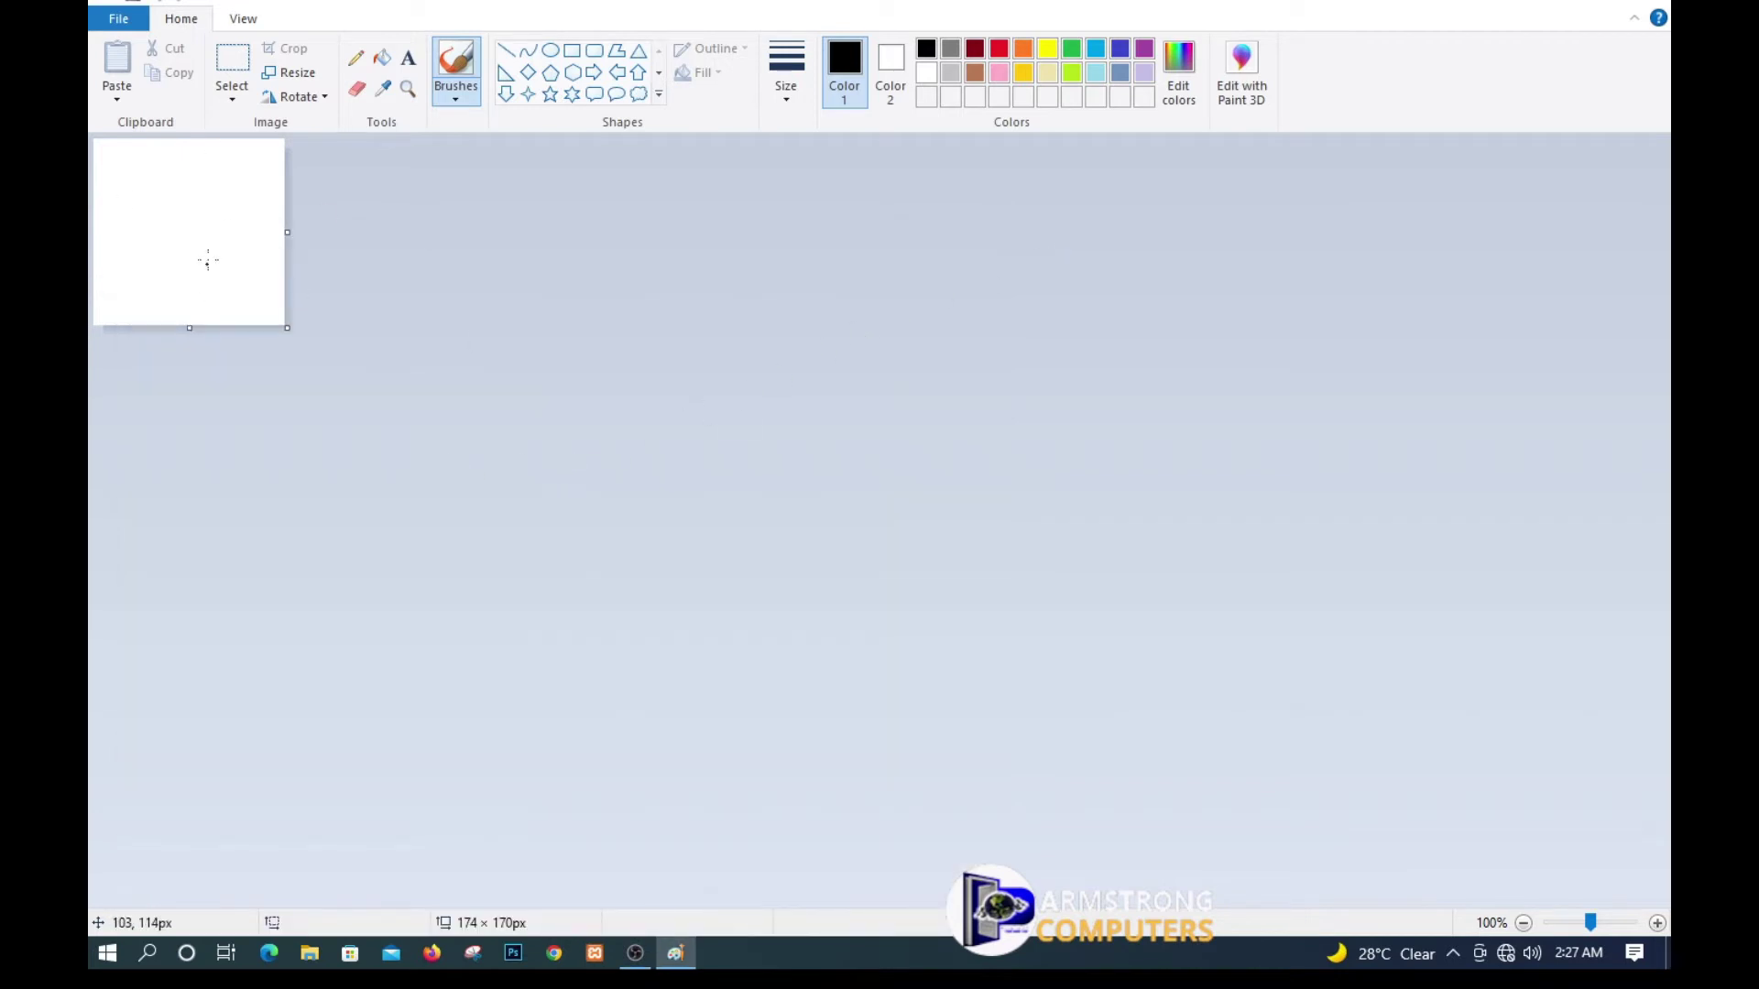
# Enlarge the blank canvas to about 1434 × 755 px so that it fills the work area.
pyautogui.click(280, 162)
pyautogui.moveTo(286, 328); pyautogui.dragTo(1665, 964)
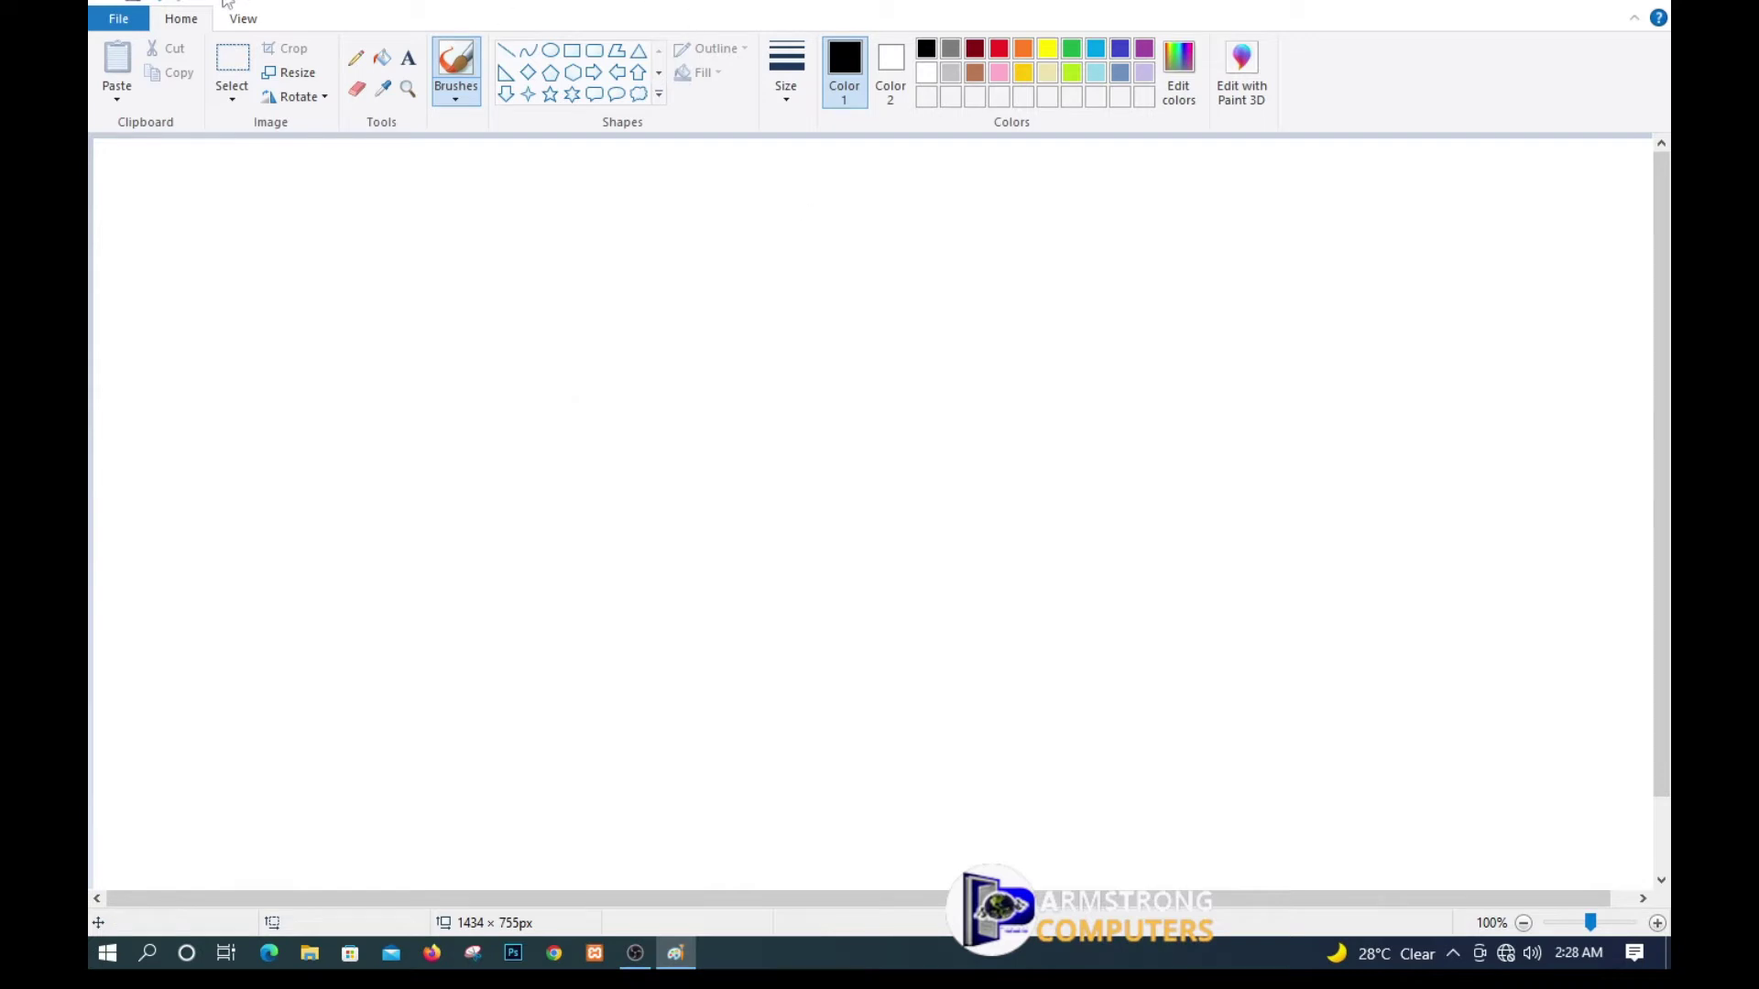
pyautogui.click(240, 22)
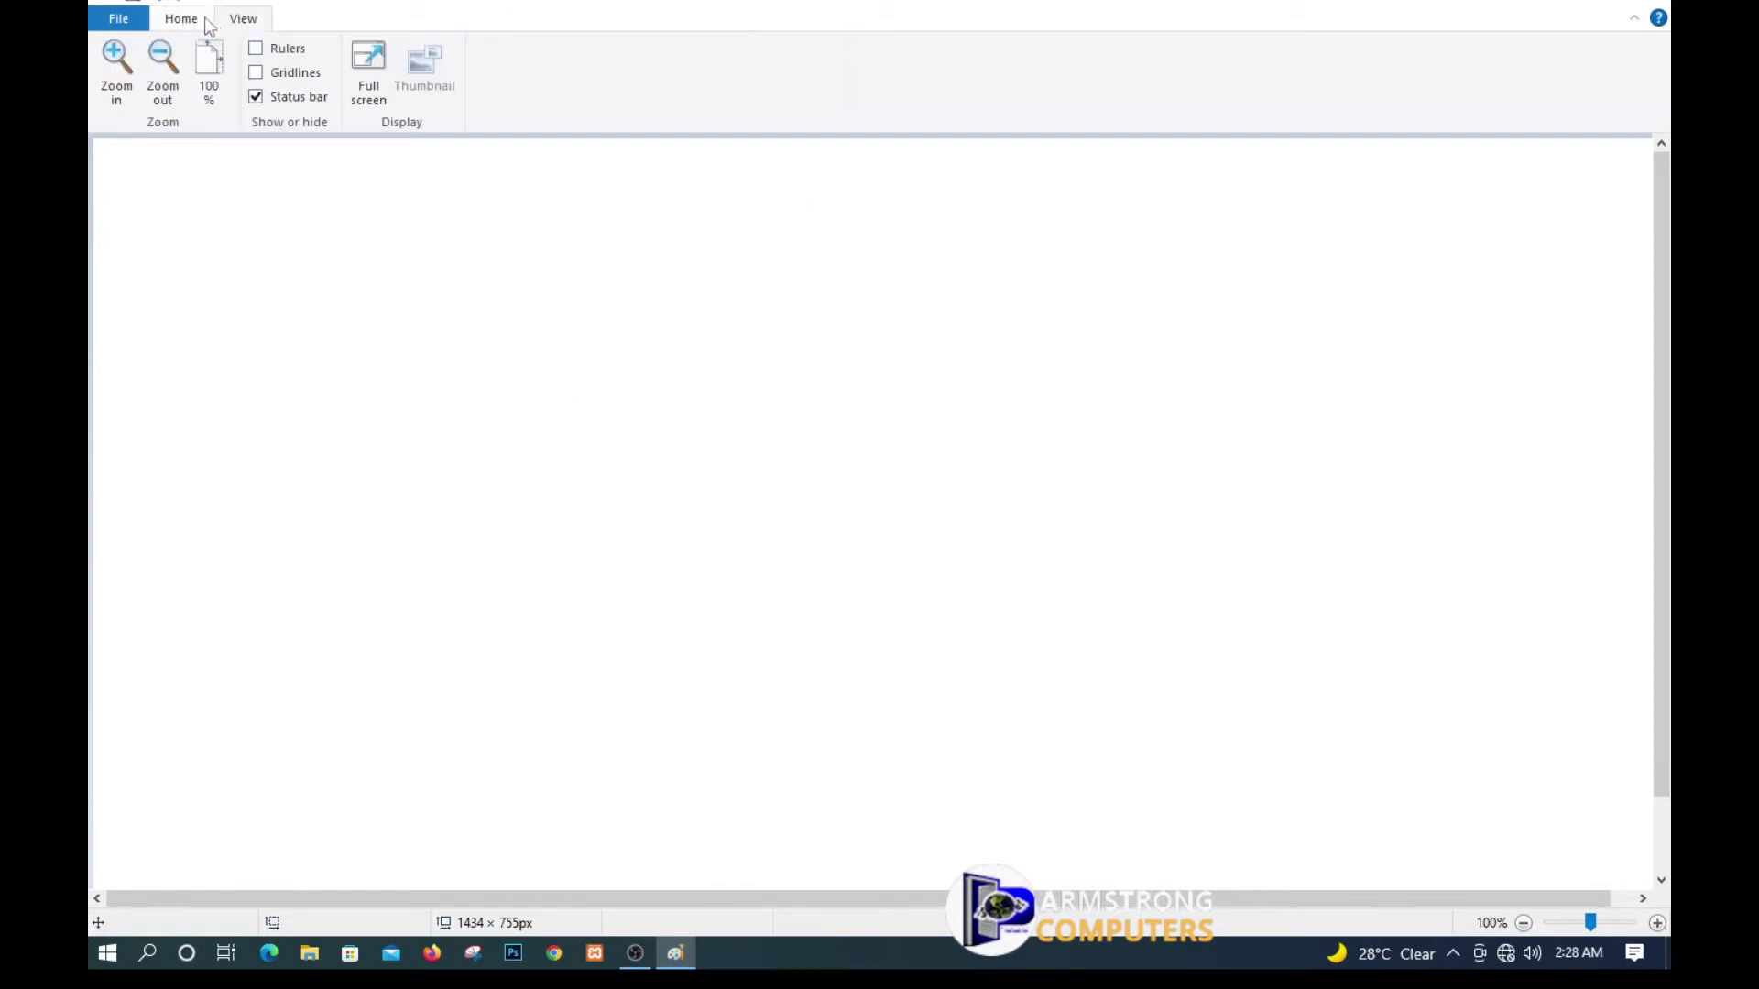
pyautogui.click(183, 22)
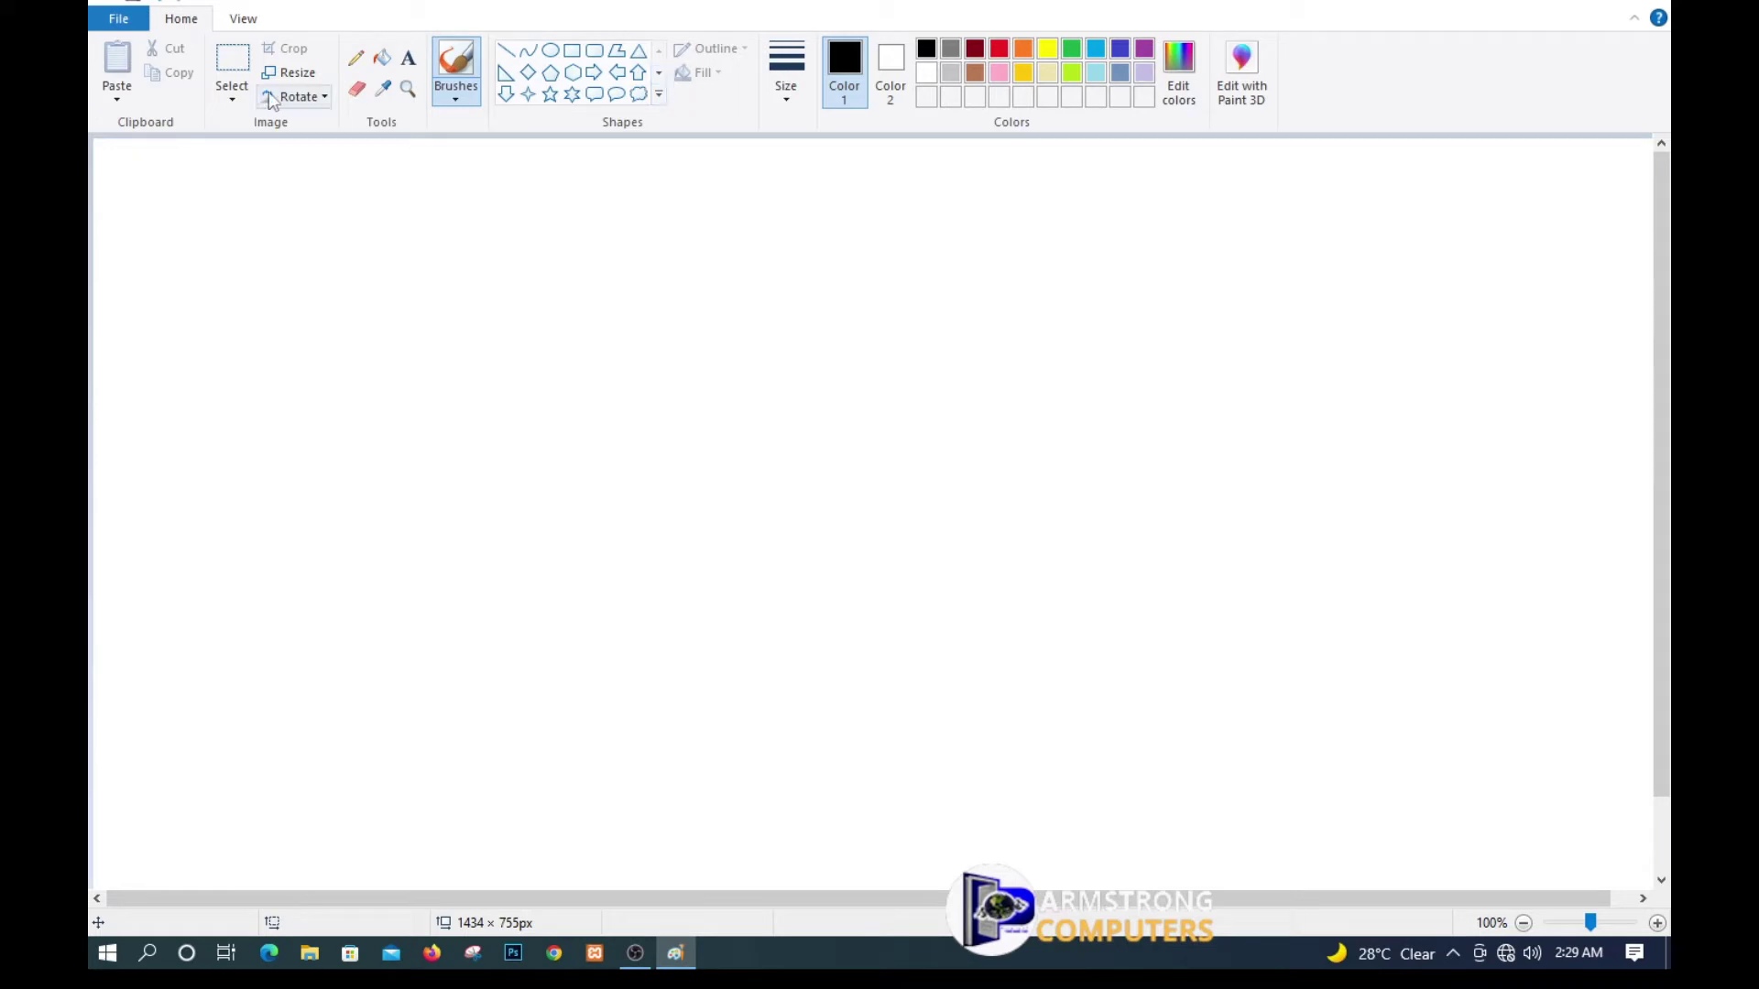
# Draw a horizontal ellipse with a solid black fill, about 625 × 395 px, in the left half of the canvas.
pyautogui.click(550, 53)
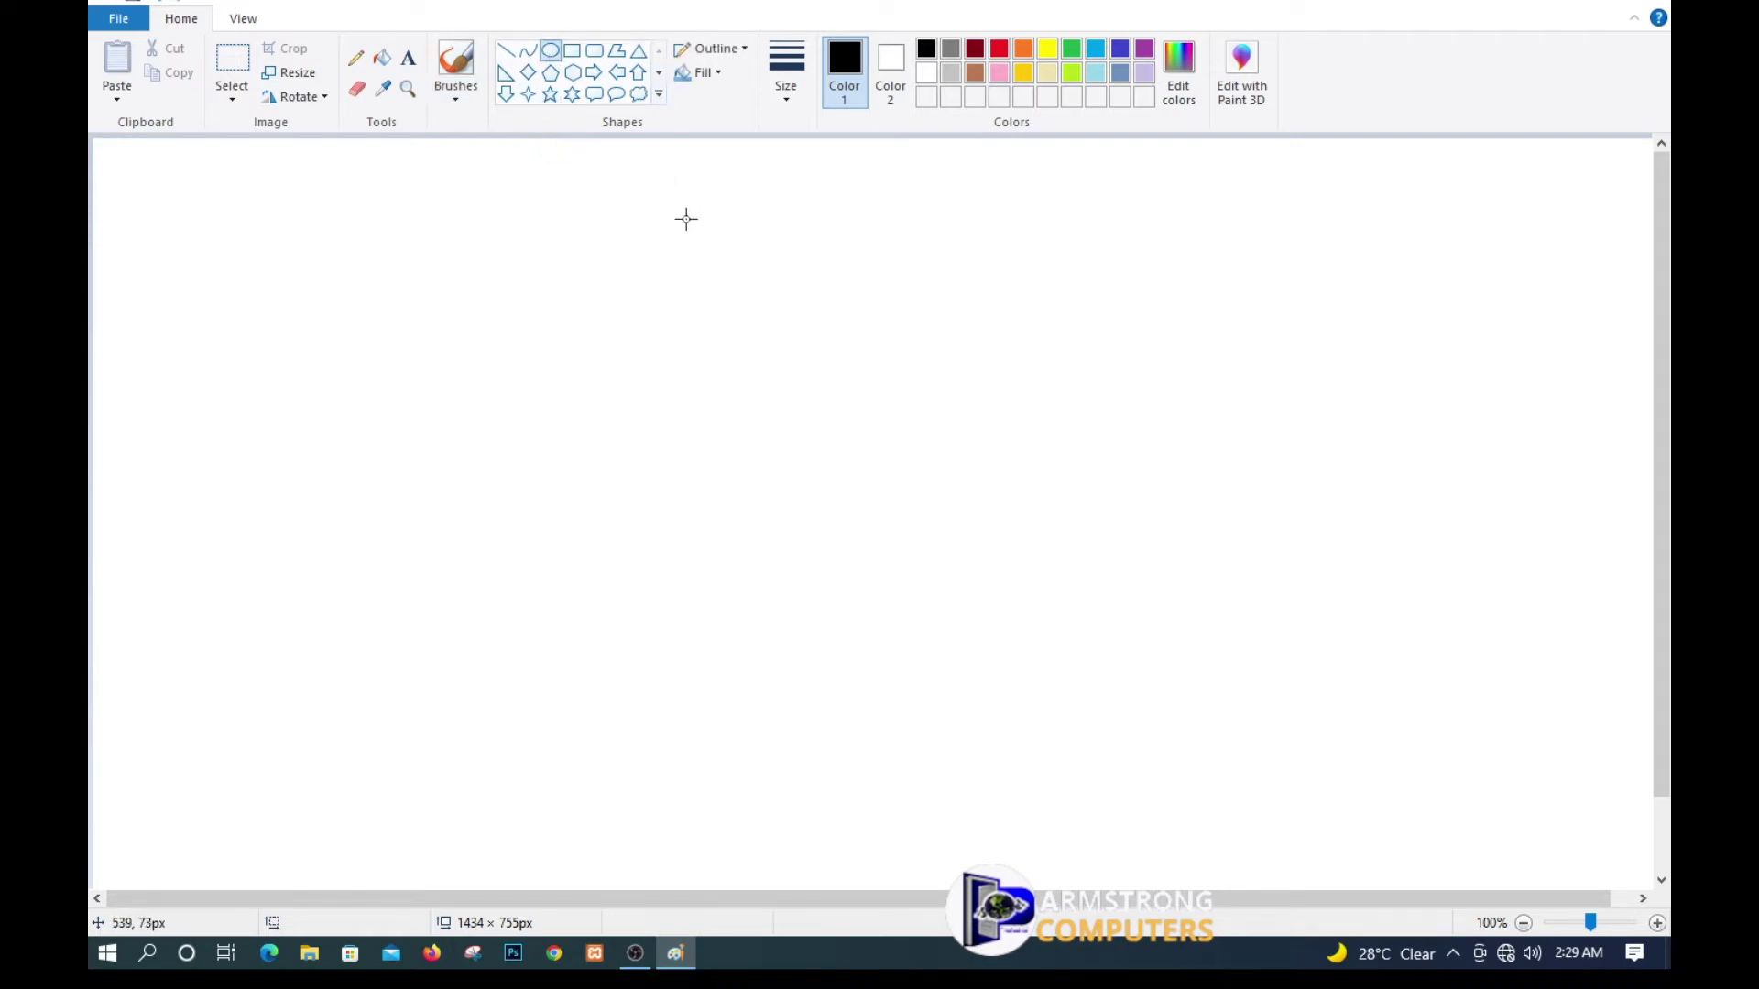
pyautogui.click(720, 77)
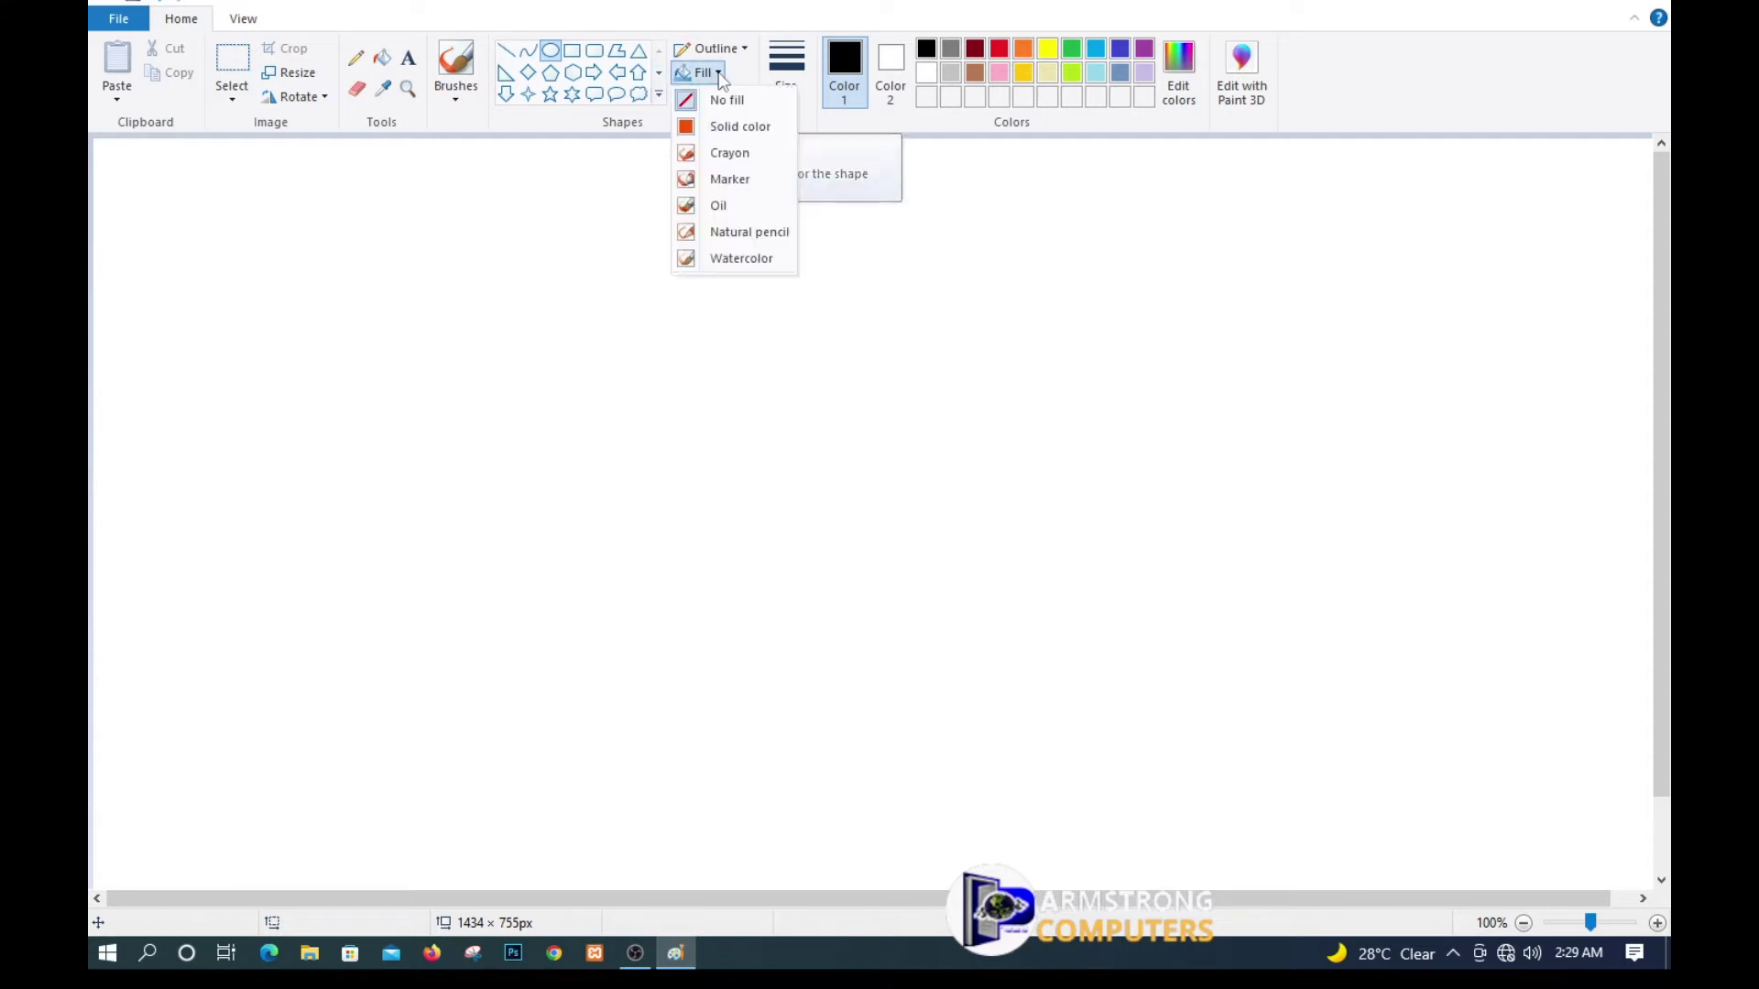
pyautogui.click(722, 131)
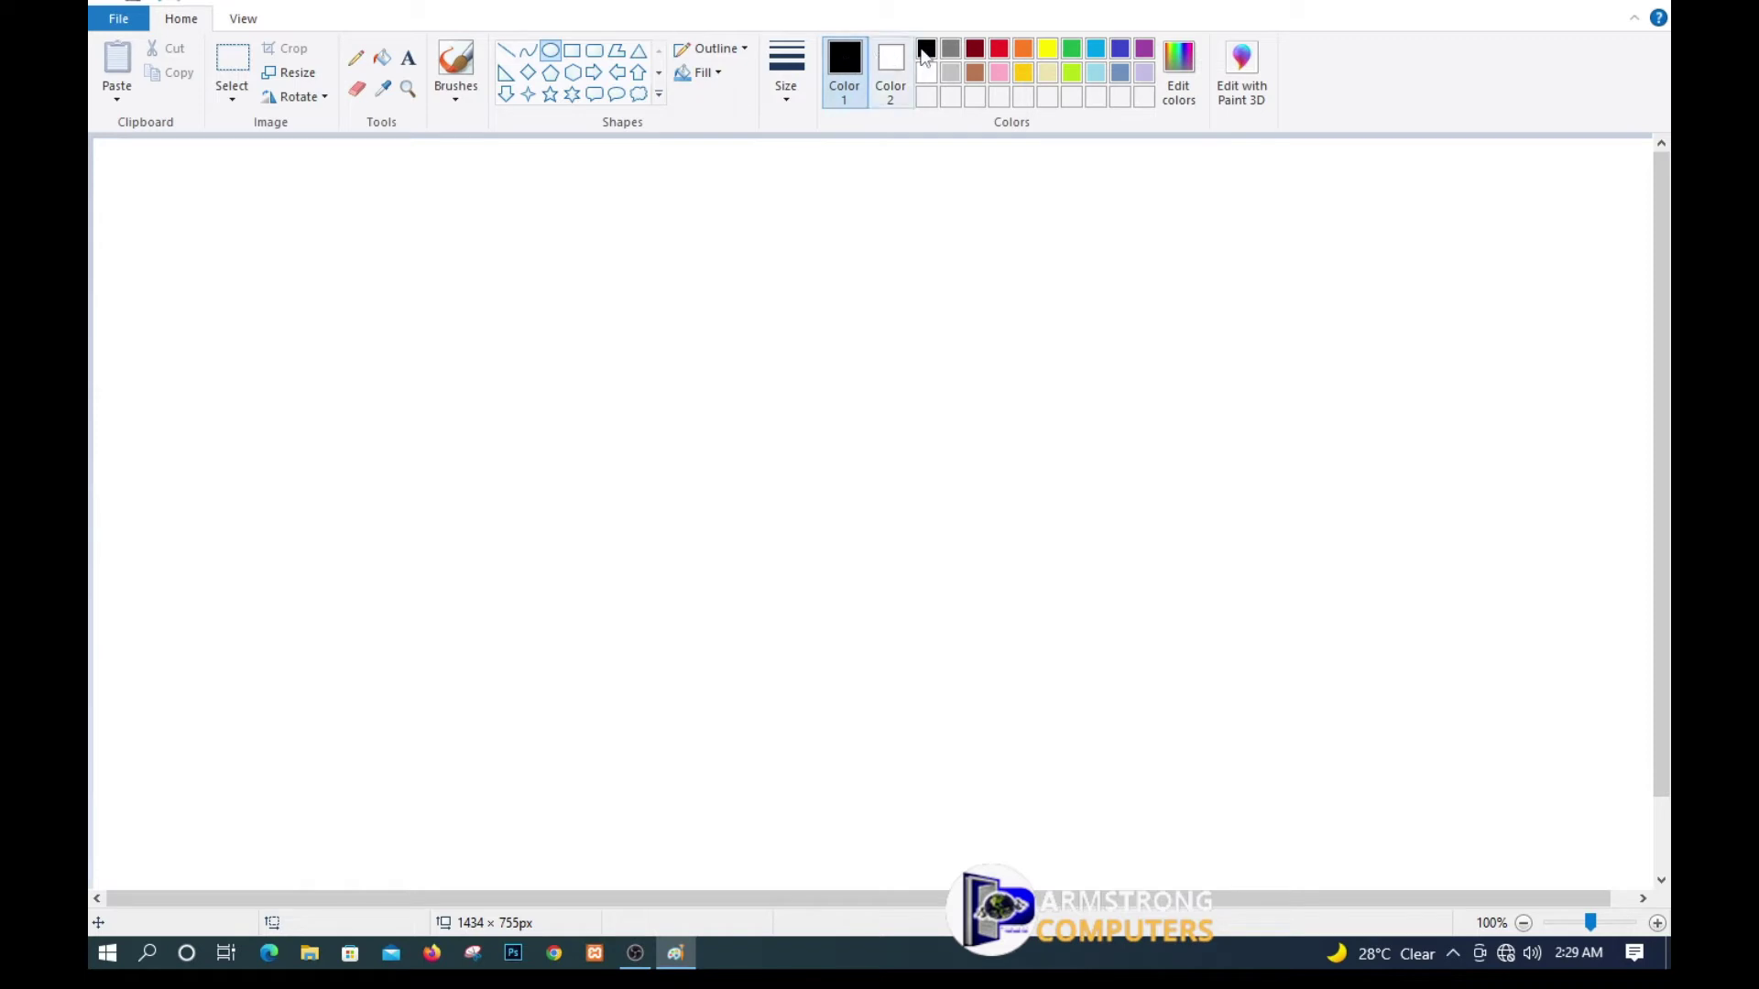
pyautogui.click(887, 67)
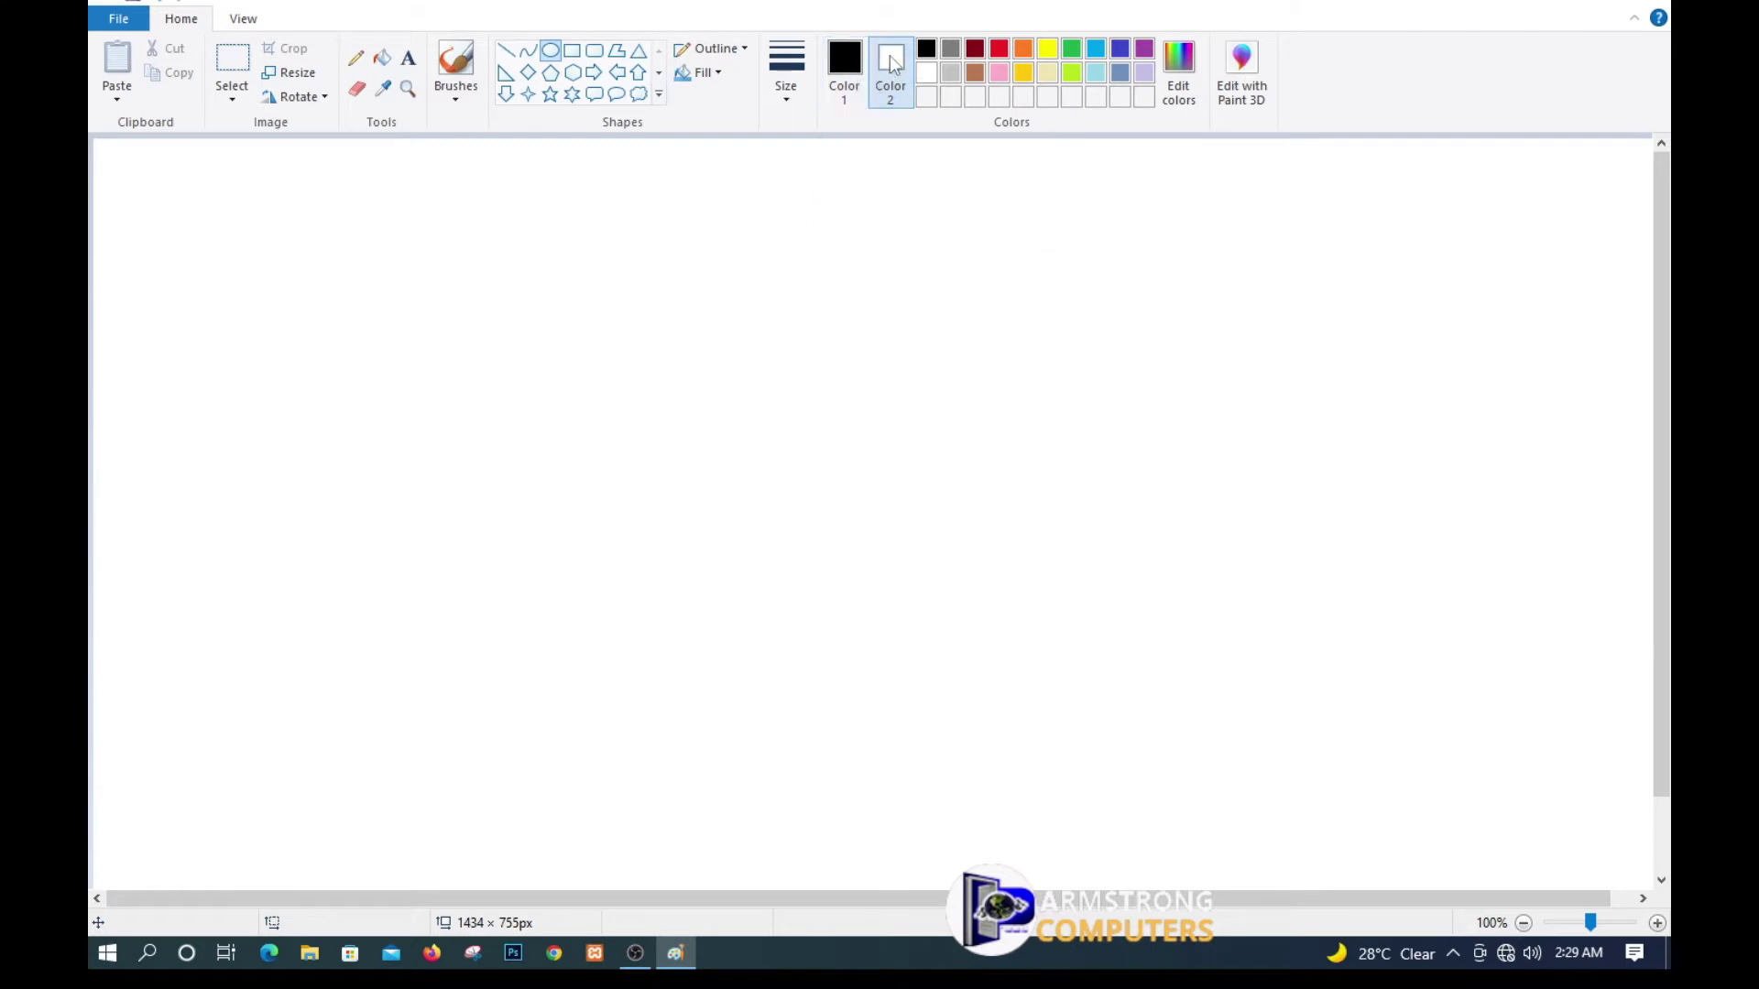
pyautogui.click(926, 50)
pyautogui.moveTo(242, 337); pyautogui.dragTo(910, 746)
pyautogui.moveTo(727, 601); pyautogui.dragTo(739, 556)
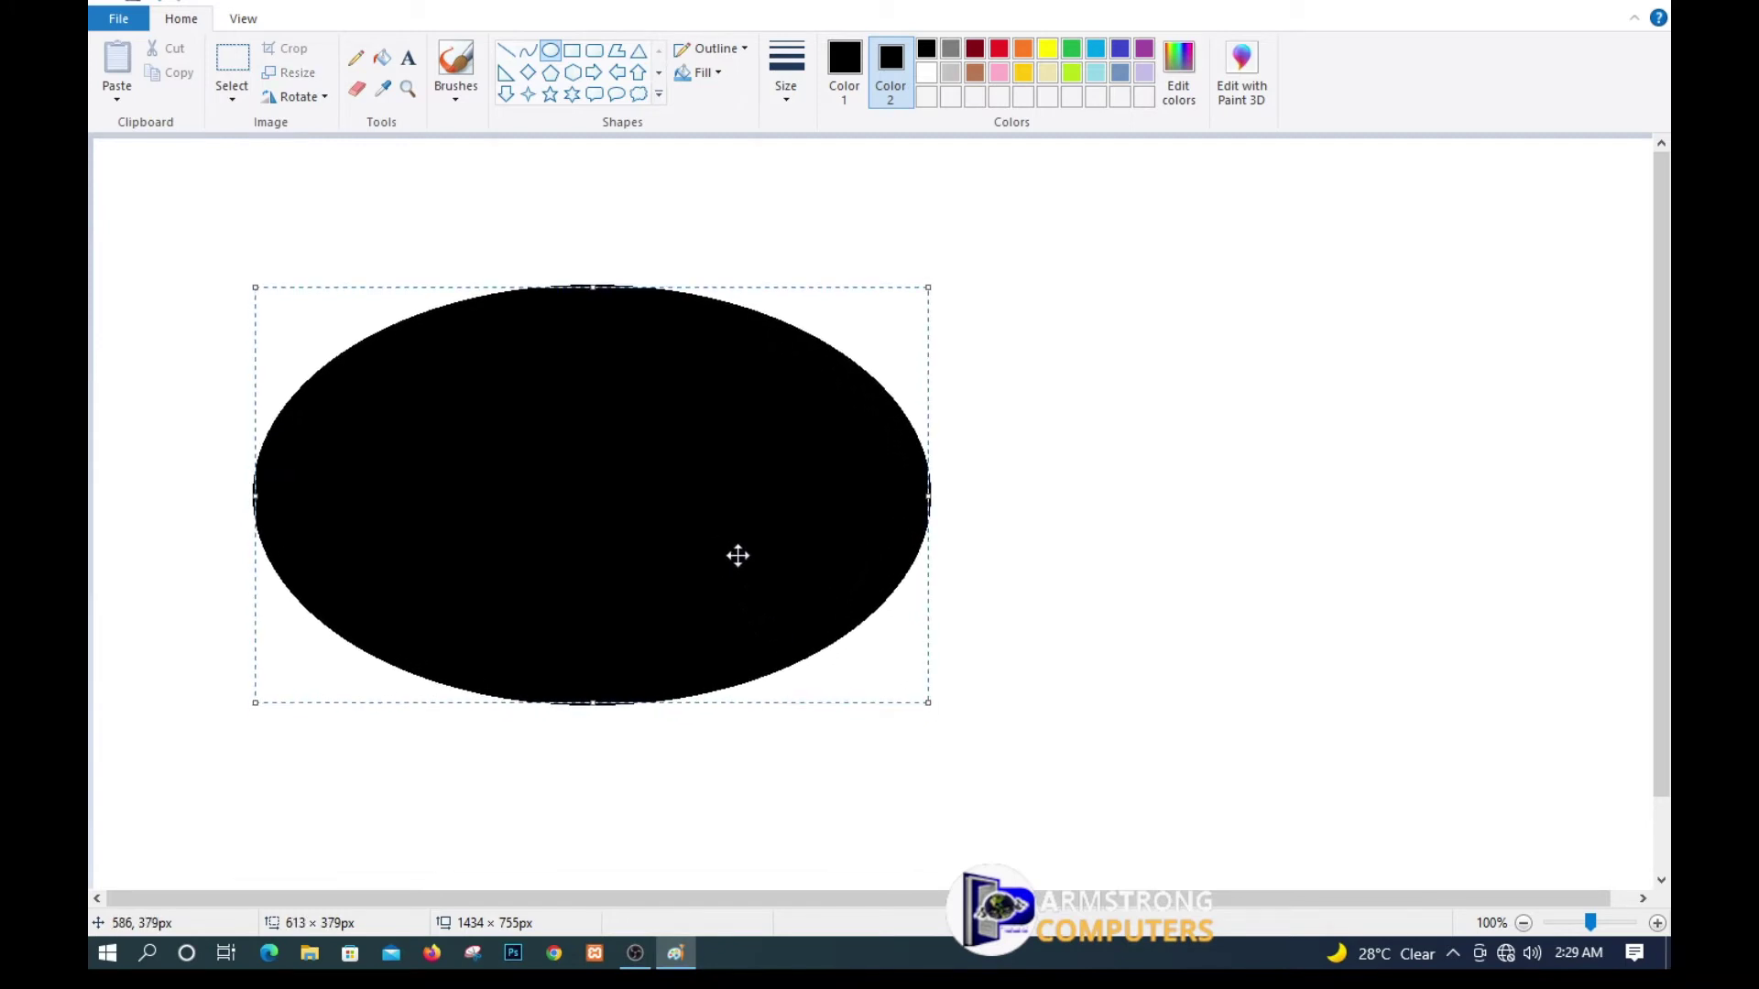
pyautogui.moveTo(929, 702); pyautogui.dragTo(944, 721)
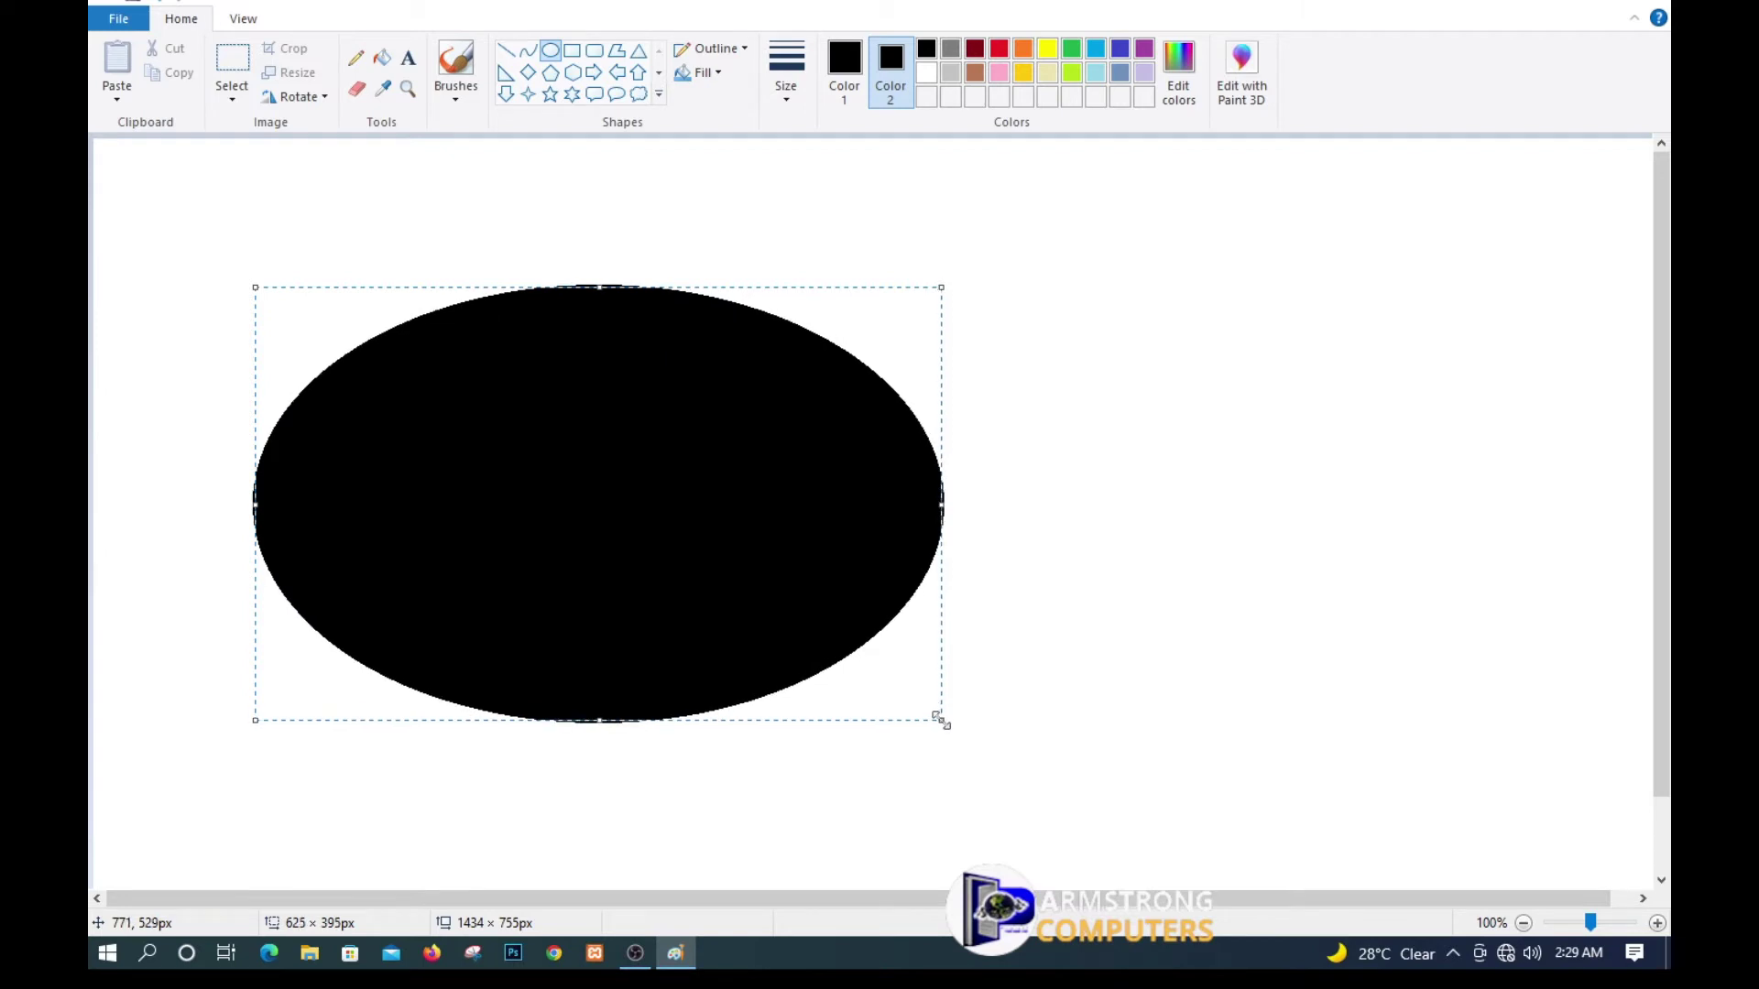
pyautogui.click(1170, 375)
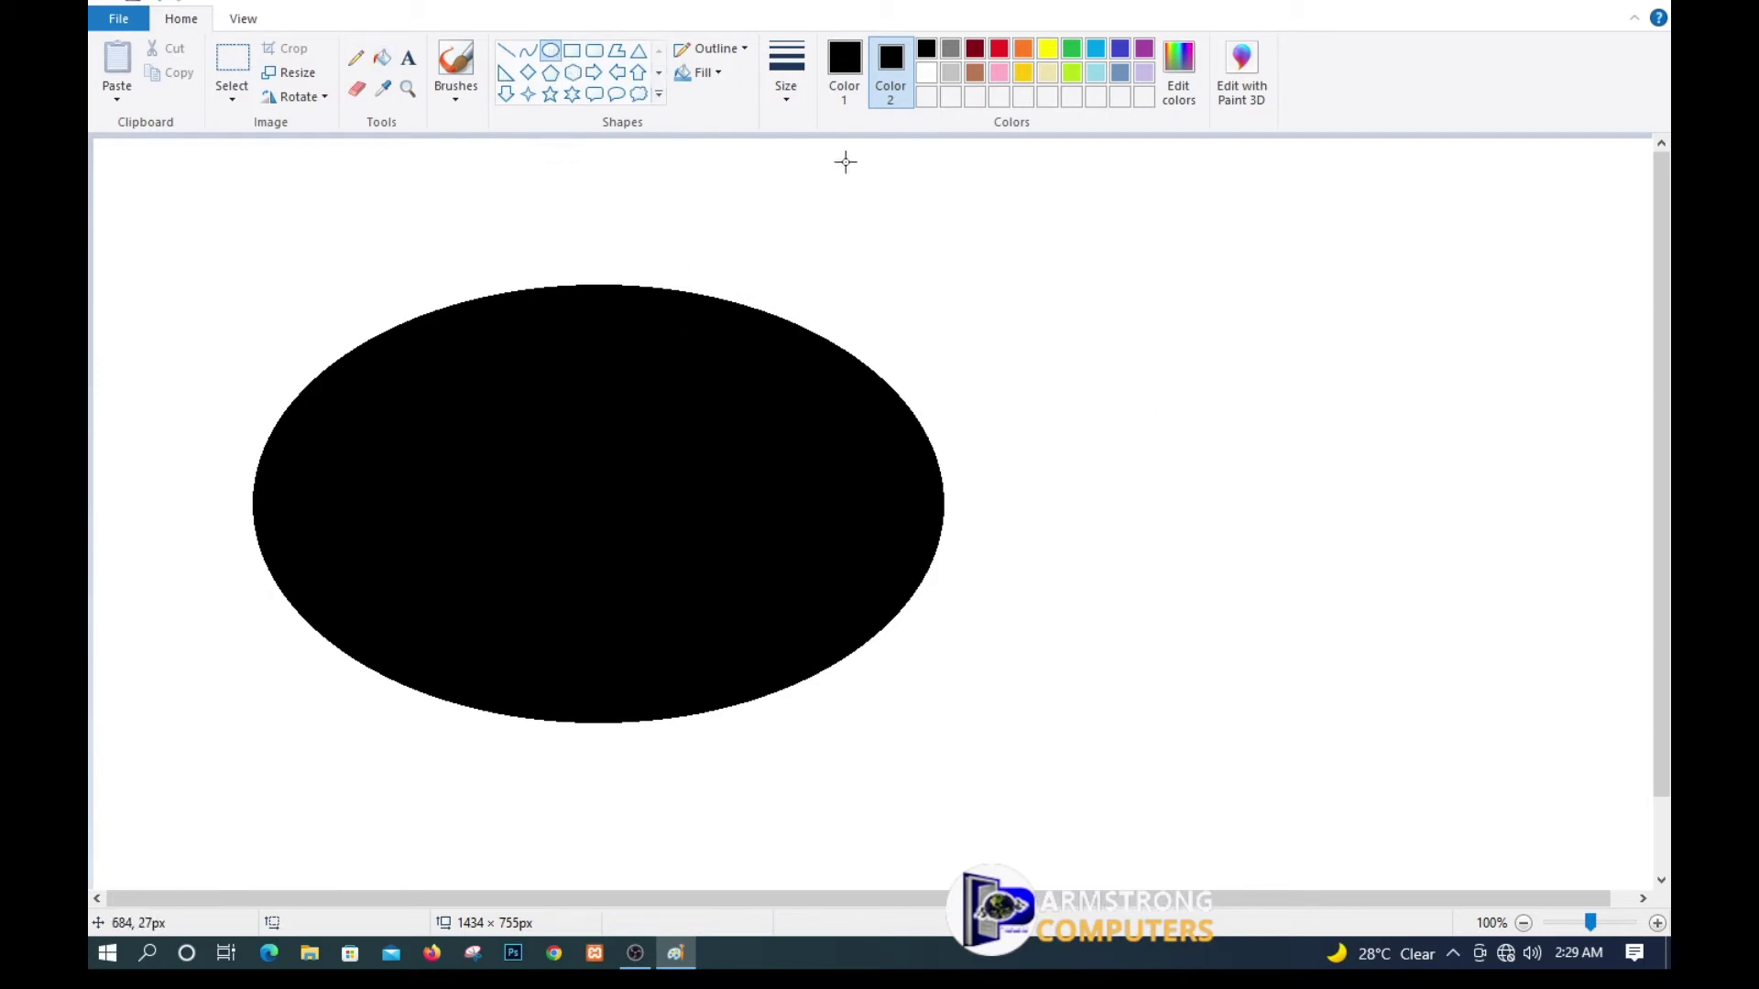
# Draw an ellipse with white outline and white fill, about 322 × 257 px, inside the black ellipse close to its right edge.
pyautogui.click(846, 72)
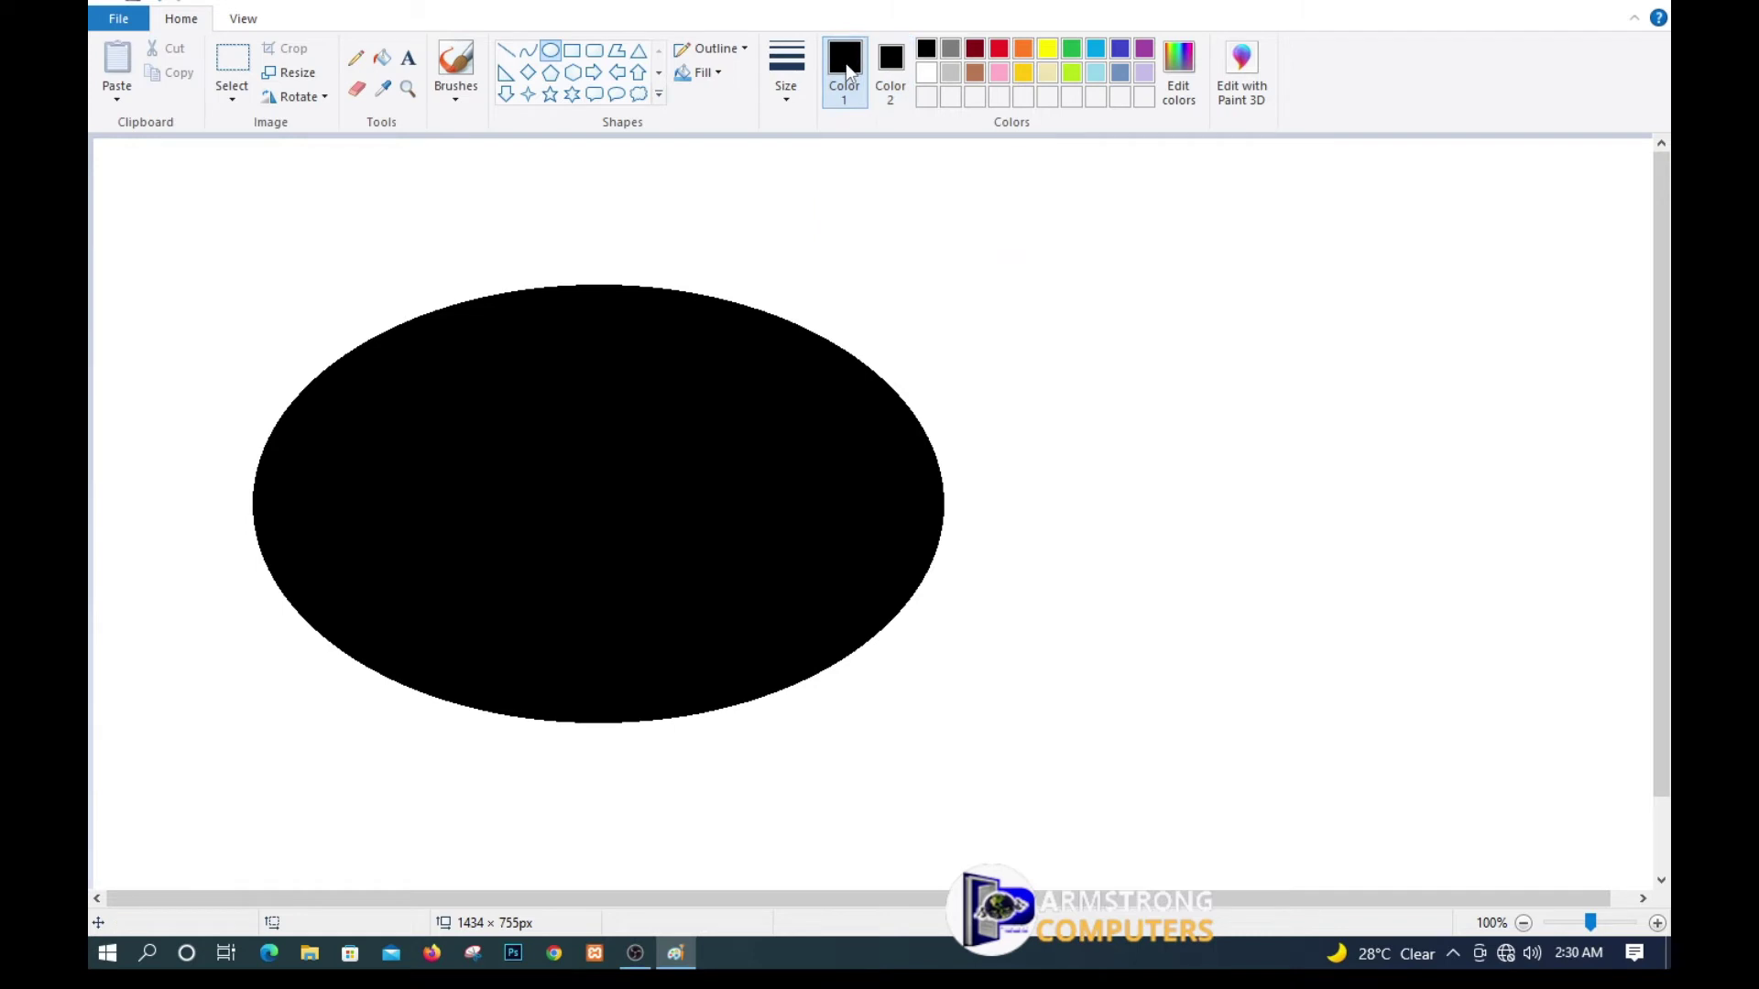
pyautogui.click(926, 73)
pyautogui.click(903, 68)
pyautogui.click(927, 75)
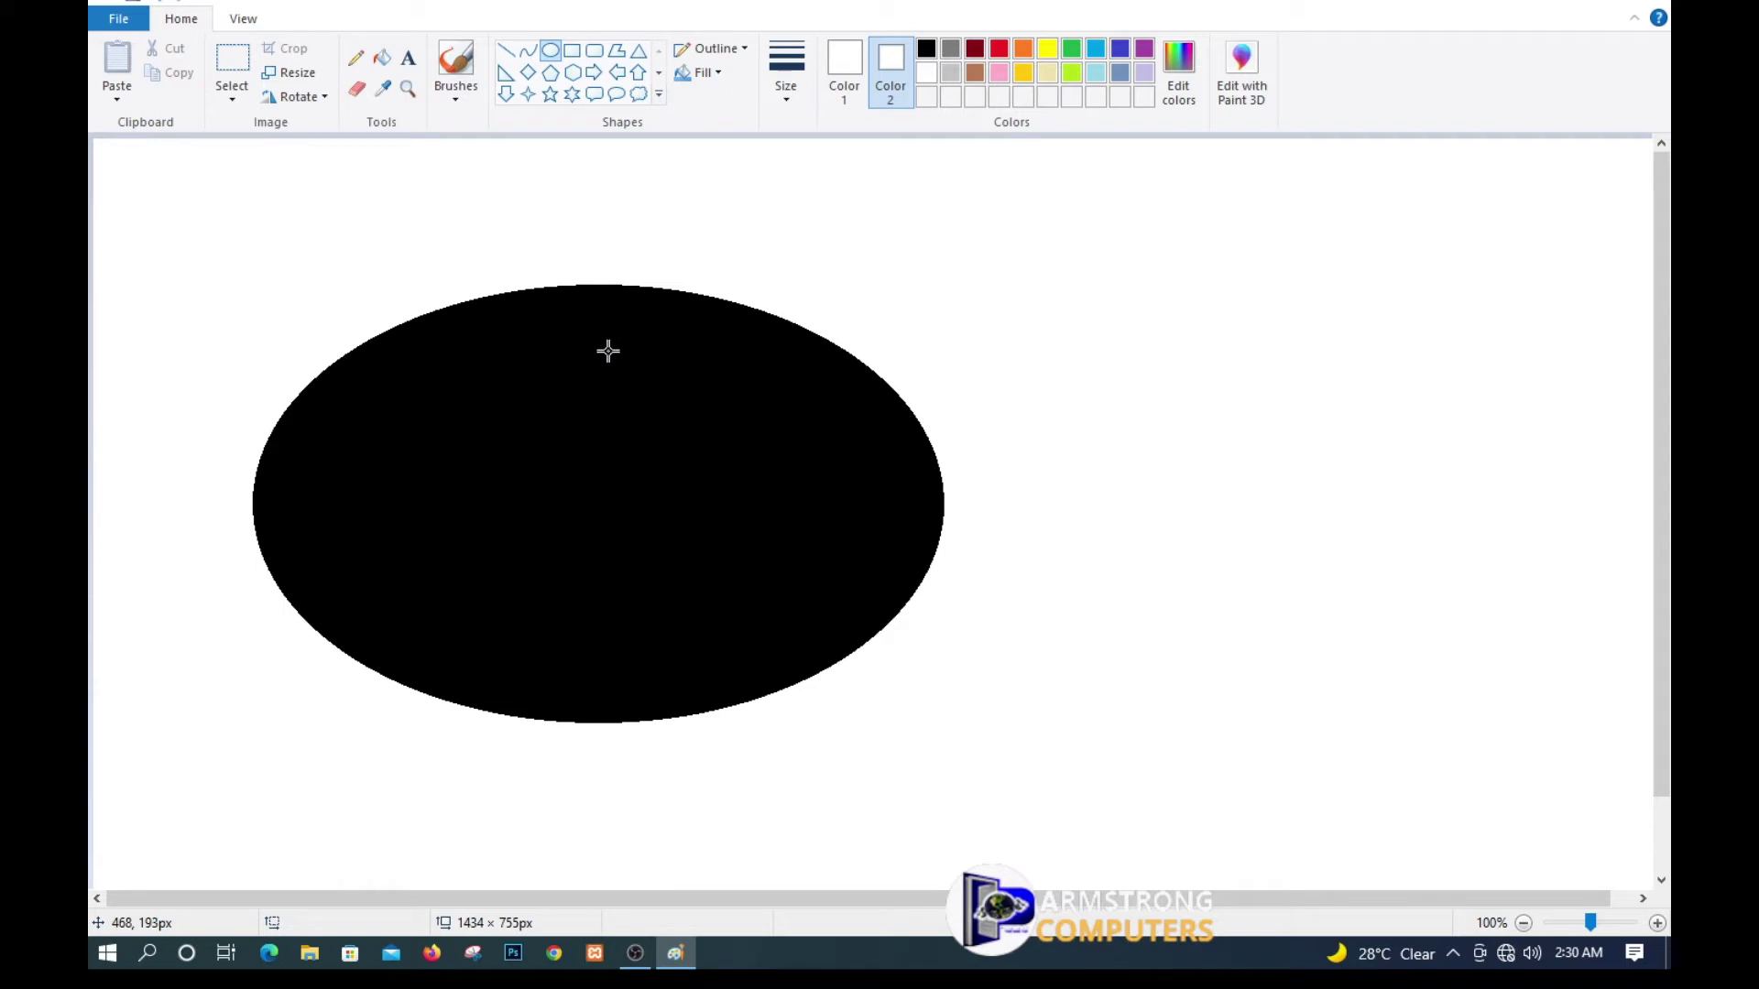
pyautogui.moveTo(575, 348); pyautogui.dragTo(923, 657)
pyautogui.moveTo(750, 346); pyautogui.dragTo(747, 359)
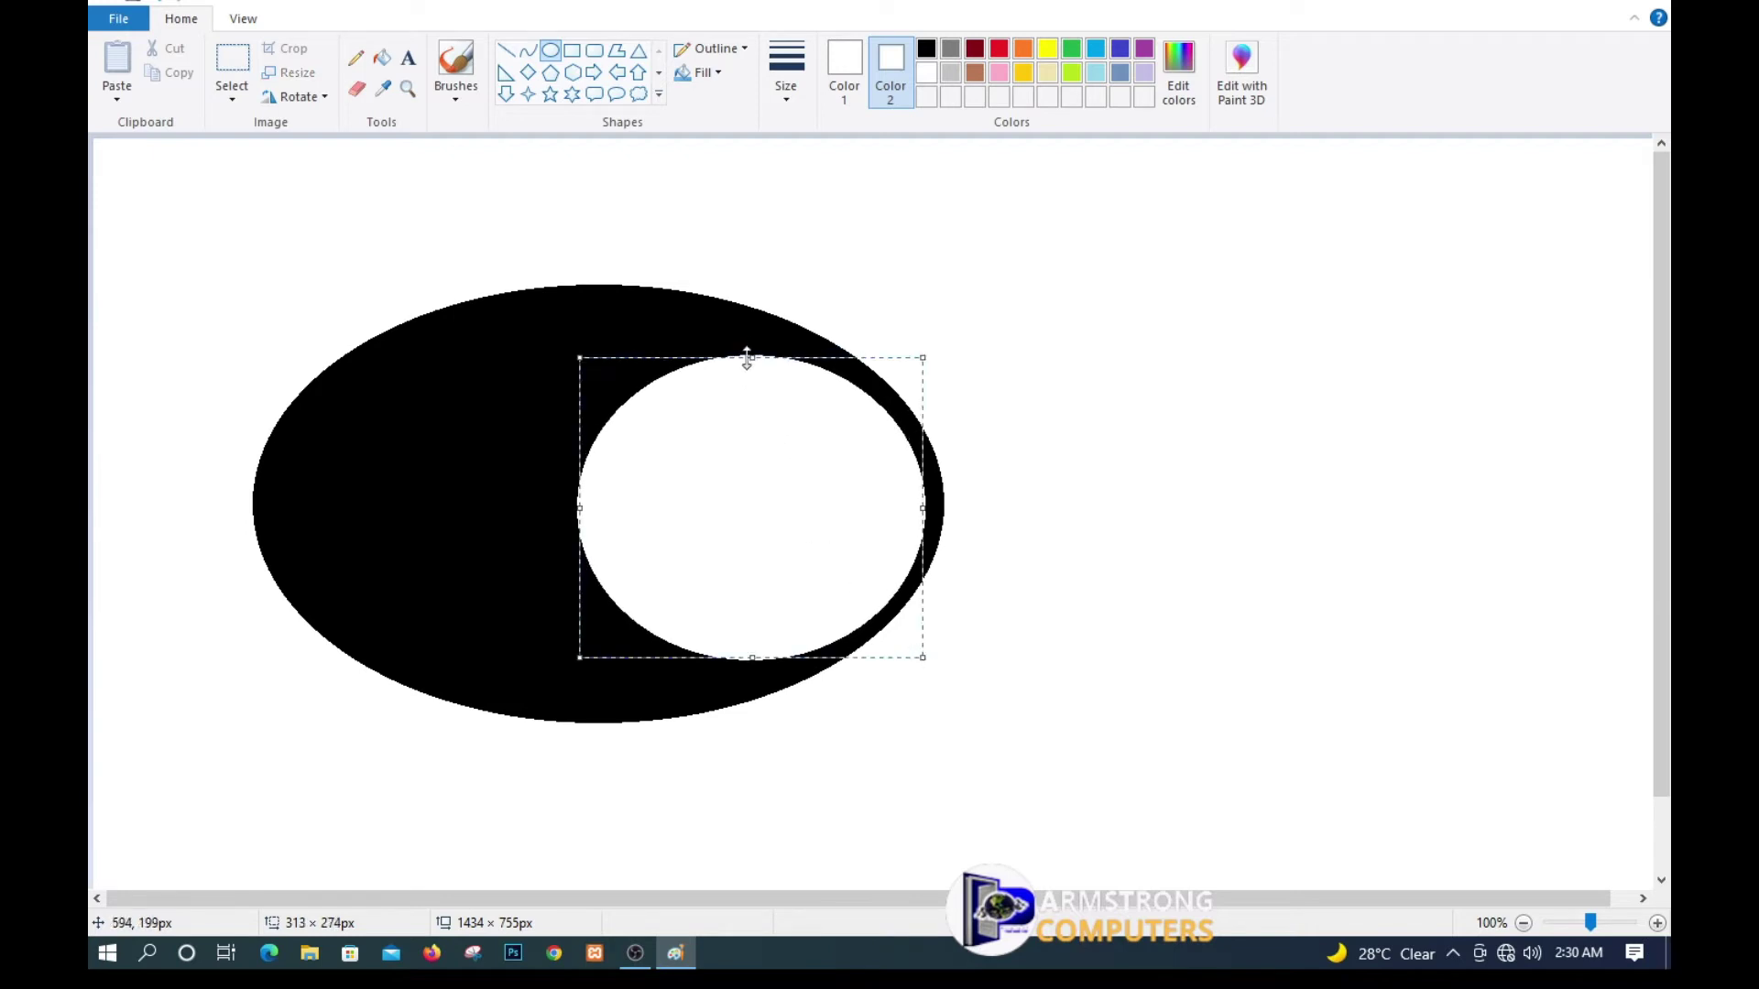
pyautogui.moveTo(754, 652); pyautogui.dragTo(751, 642)
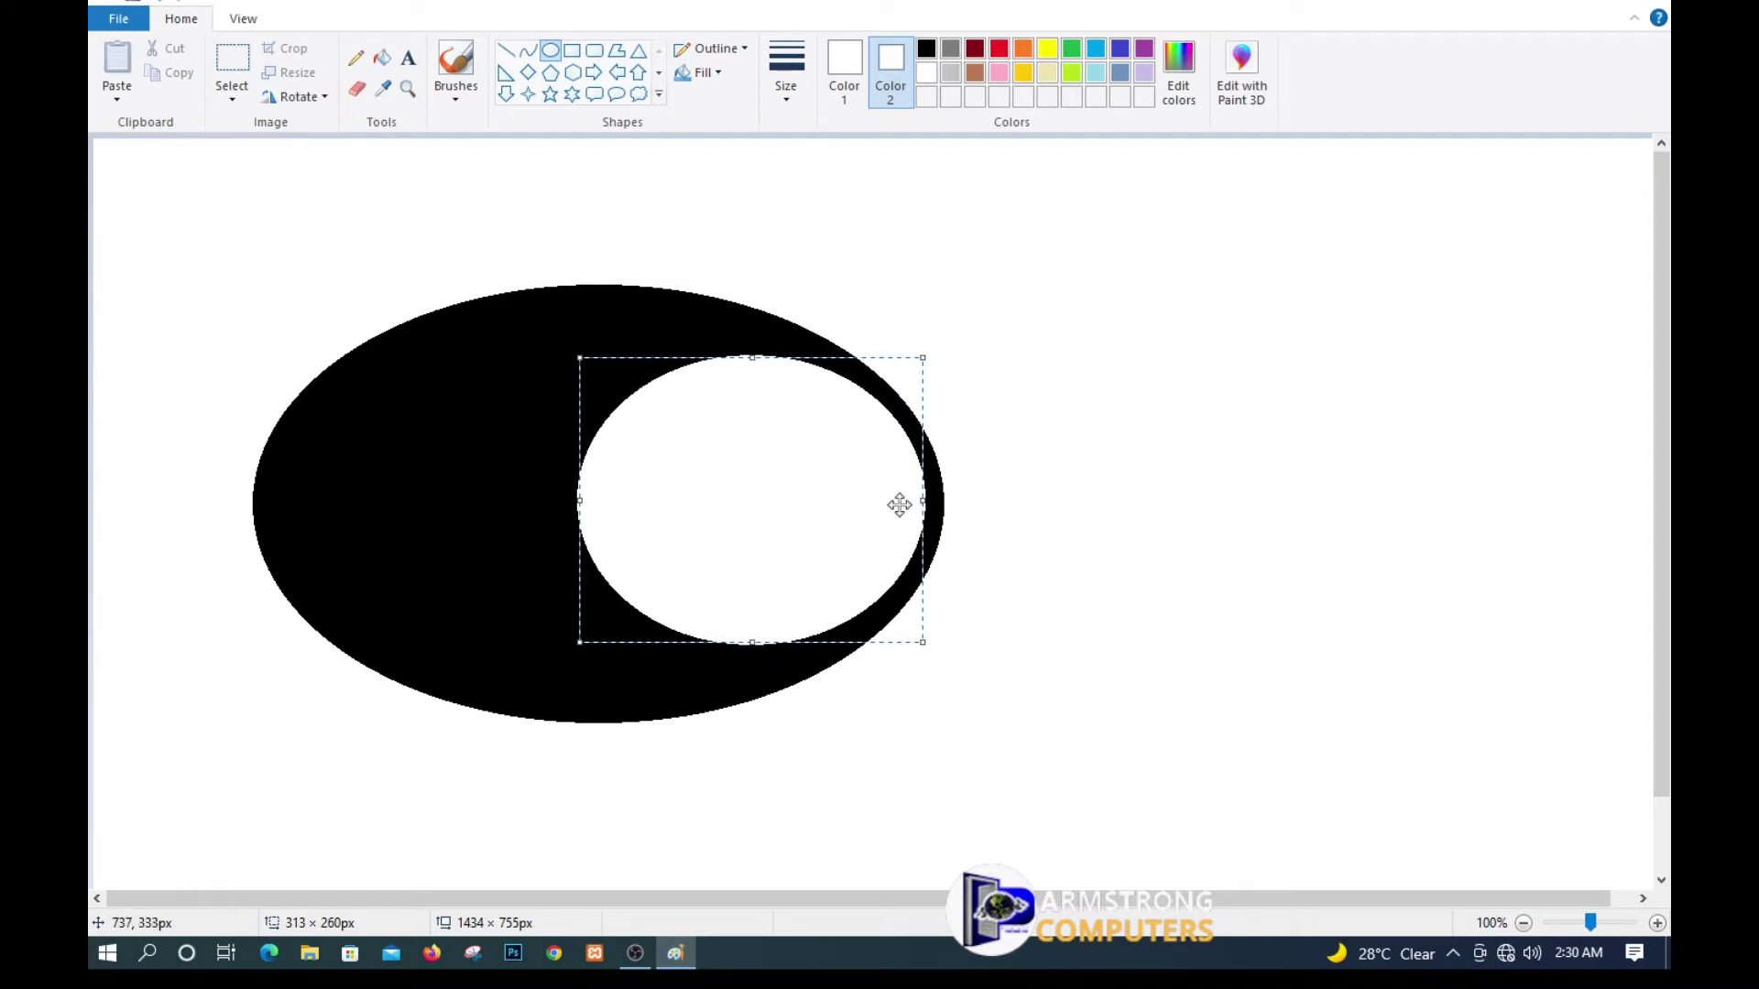
pyautogui.moveTo(751, 358); pyautogui.dragTo(750, 367)
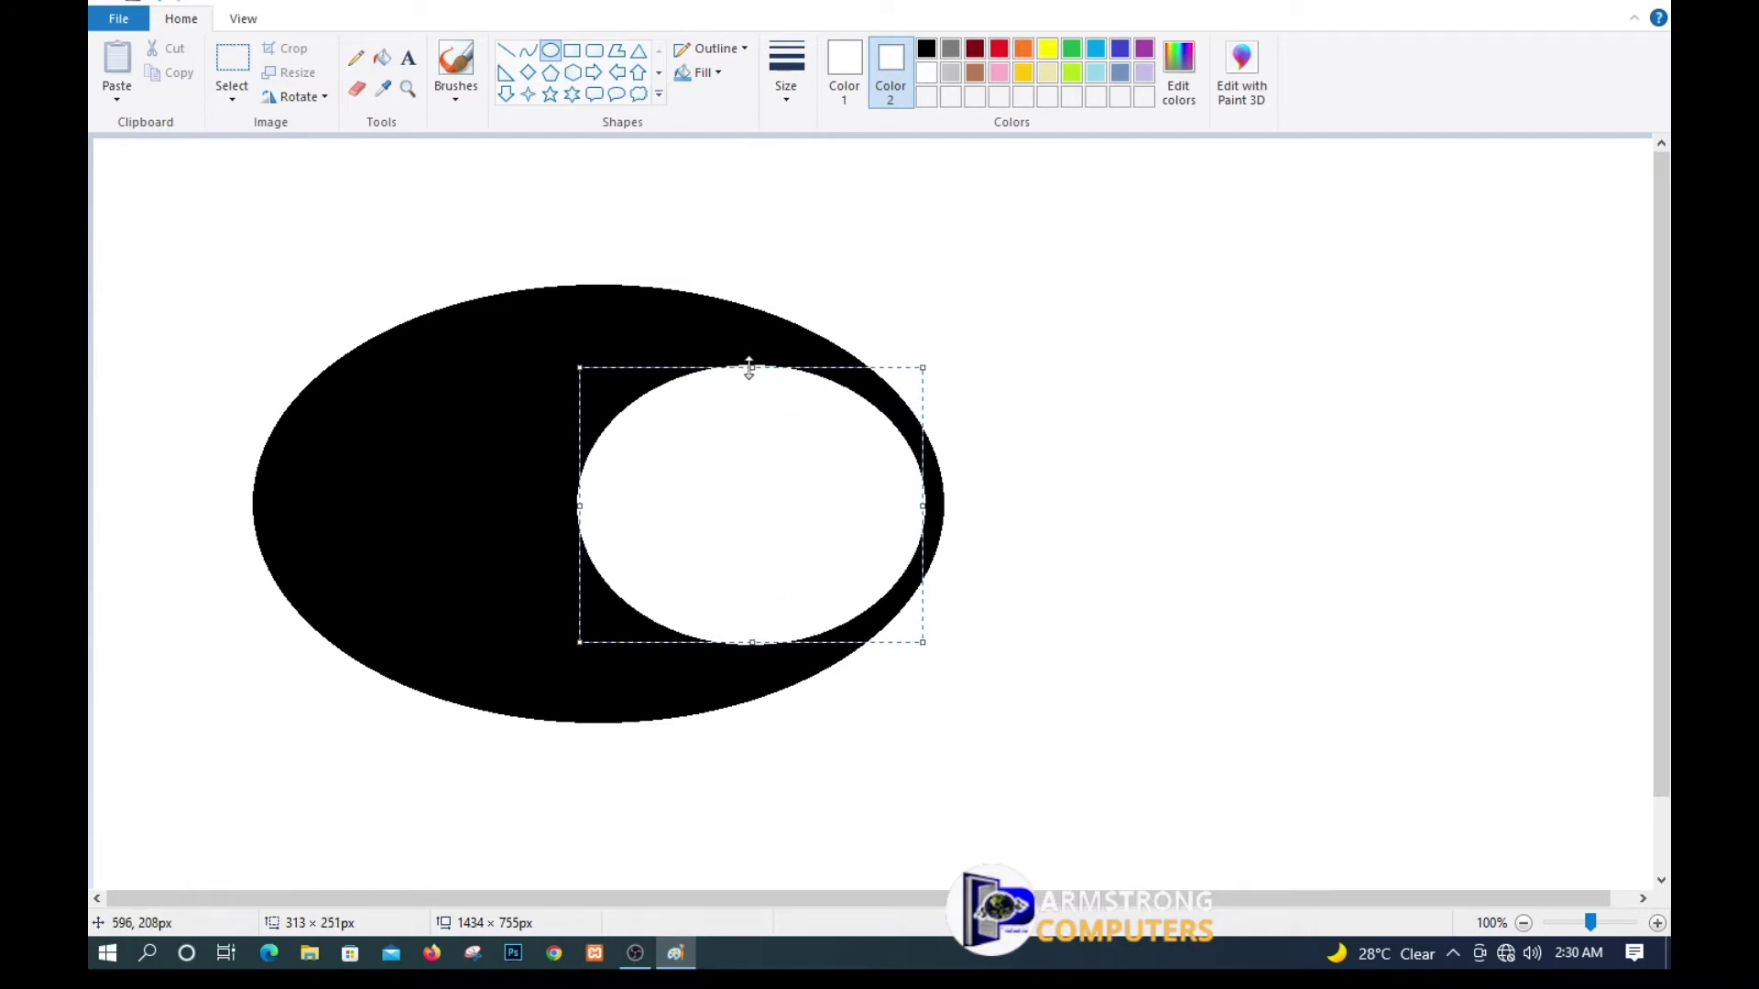
pyautogui.moveTo(749, 643)
pyautogui.mouseDown()
pyautogui.moveTo(747, 666)
pyautogui.moveTo(749, 648)
pyautogui.mouseUp()
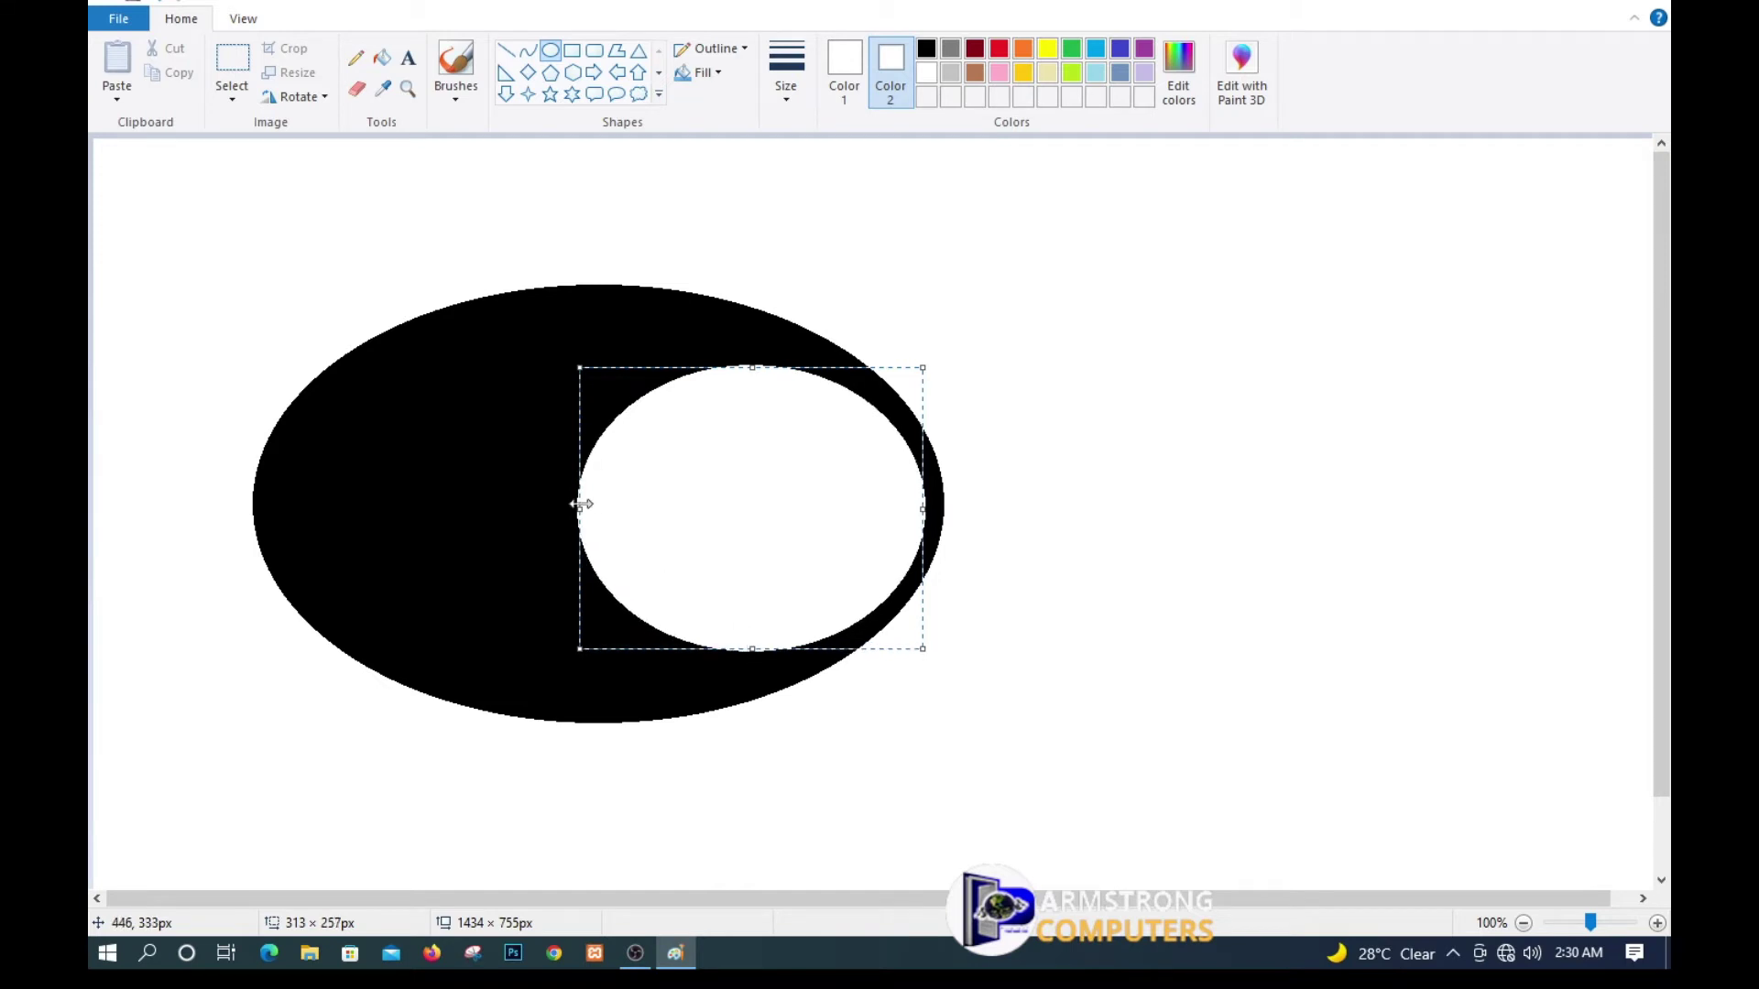
pyautogui.moveTo(572, 503); pyautogui.dragTo(562, 503)
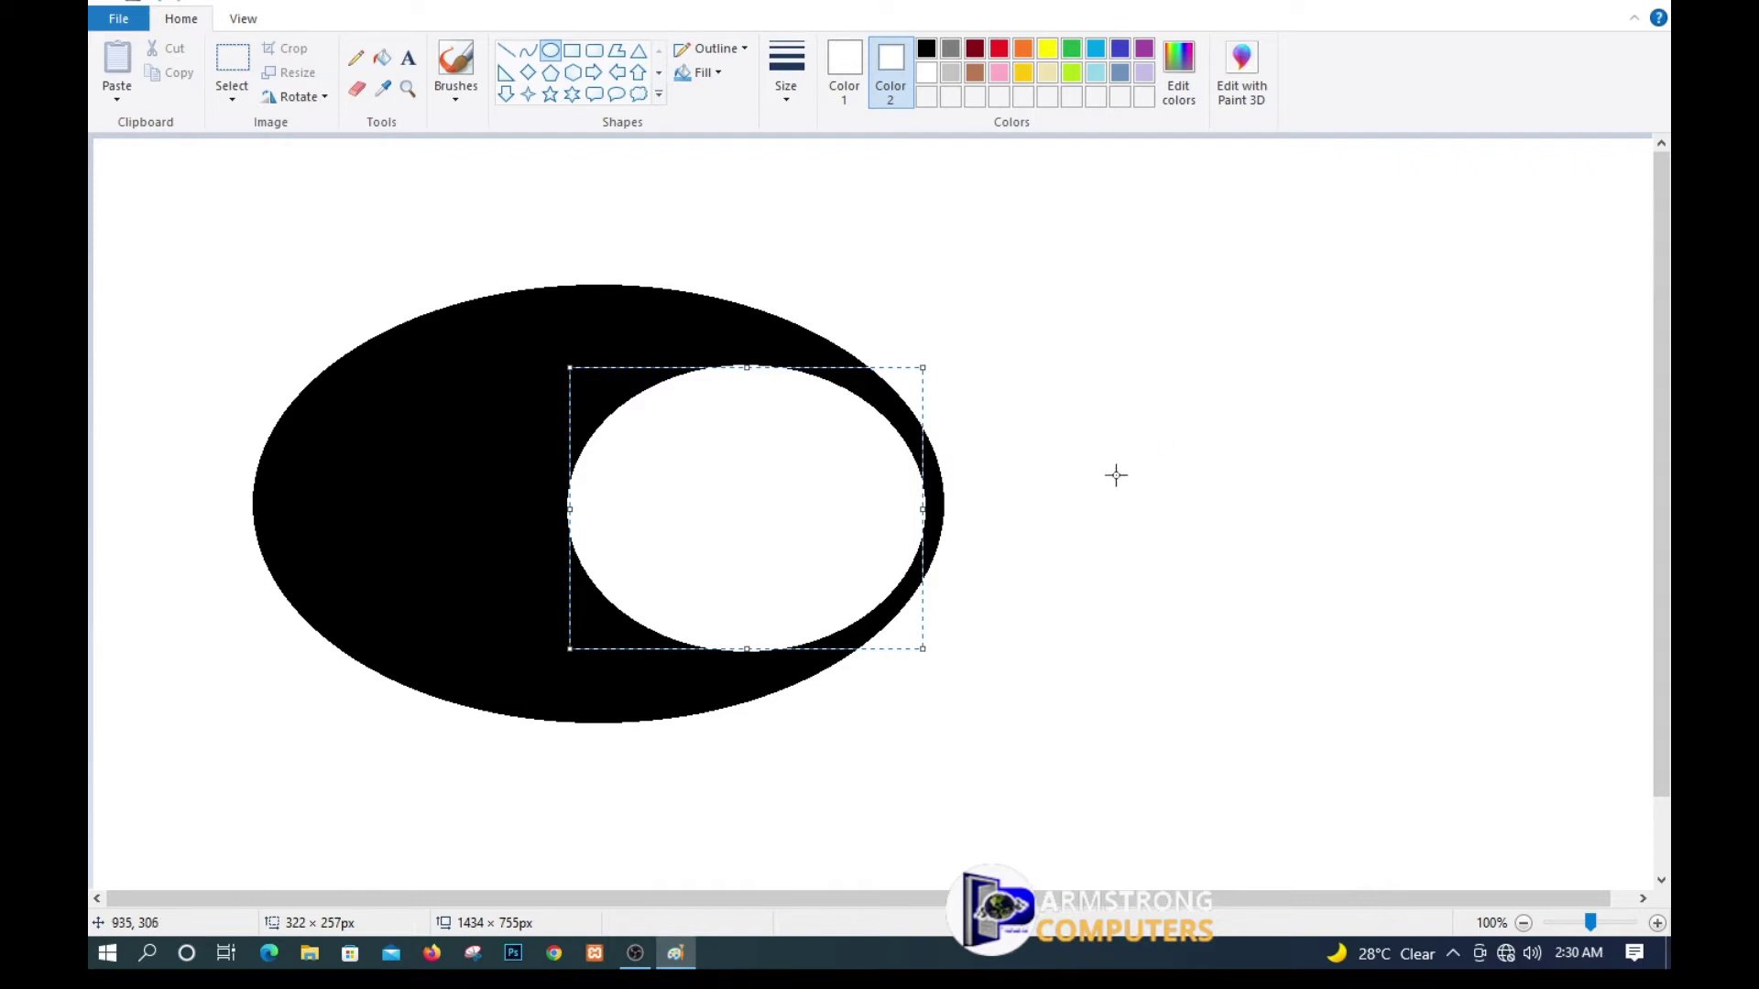
pyautogui.click(1167, 493)
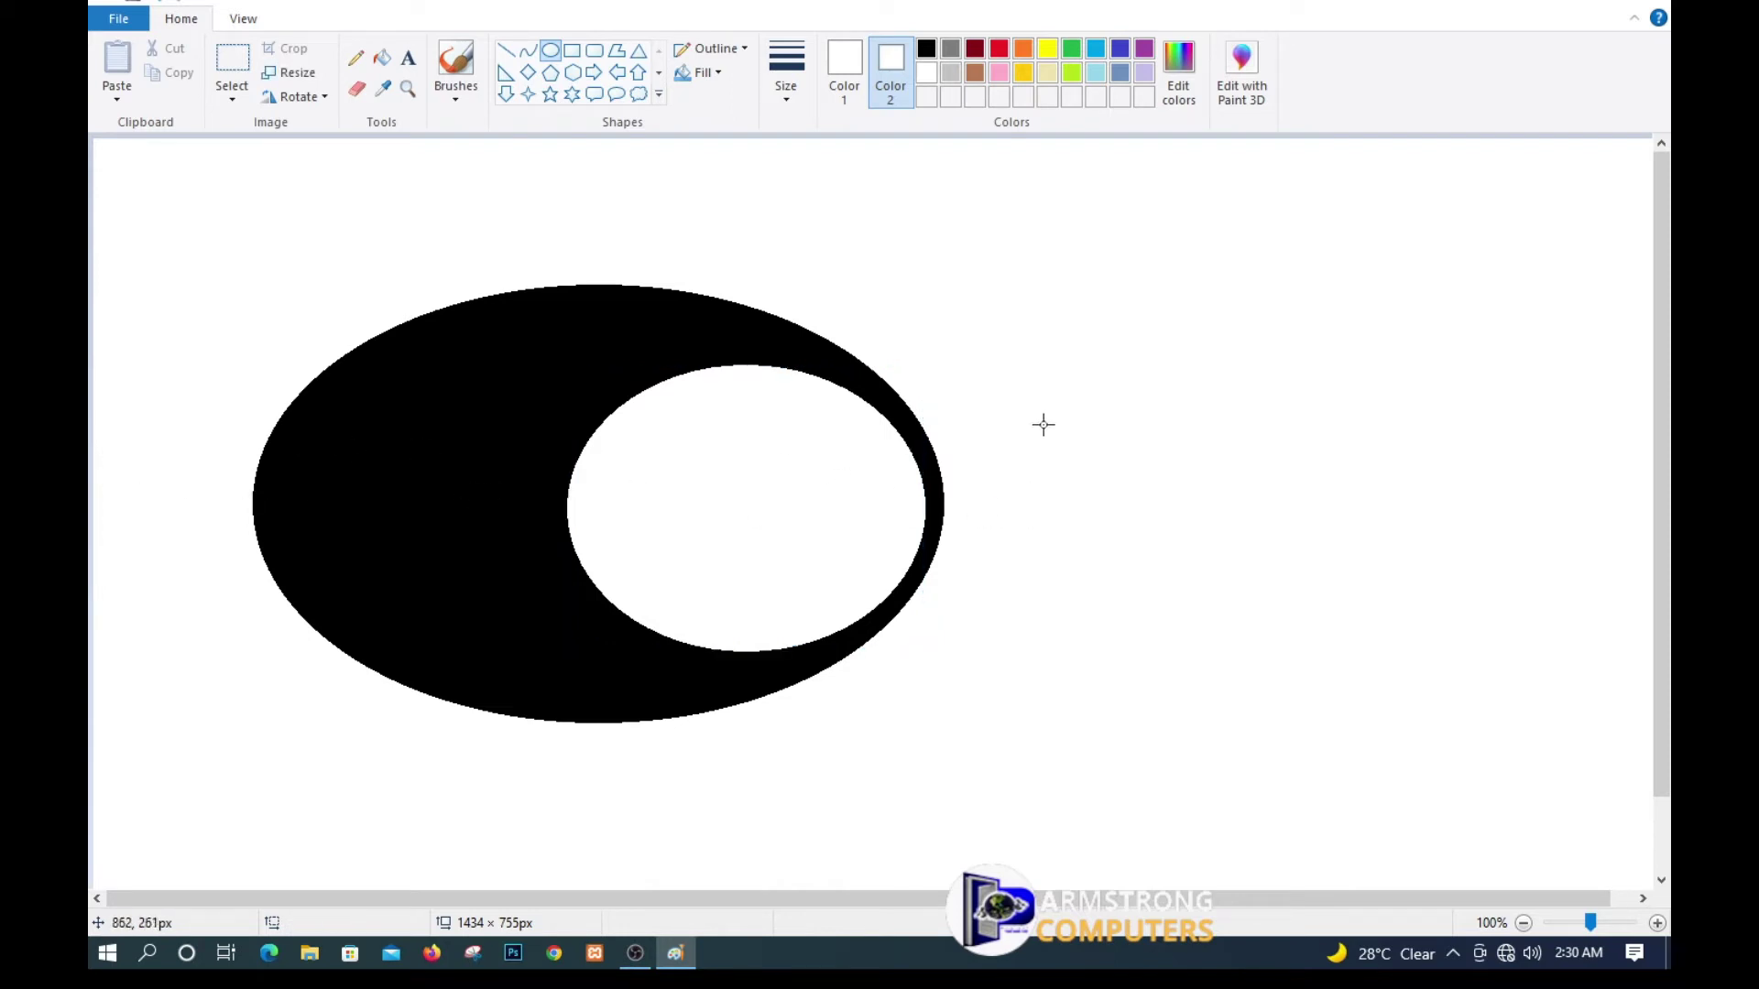
# Select the upper half of the figure, flip it horizontally and move it up and right so its white hollow lines up with the lower half's.
pyautogui.click(232, 103)
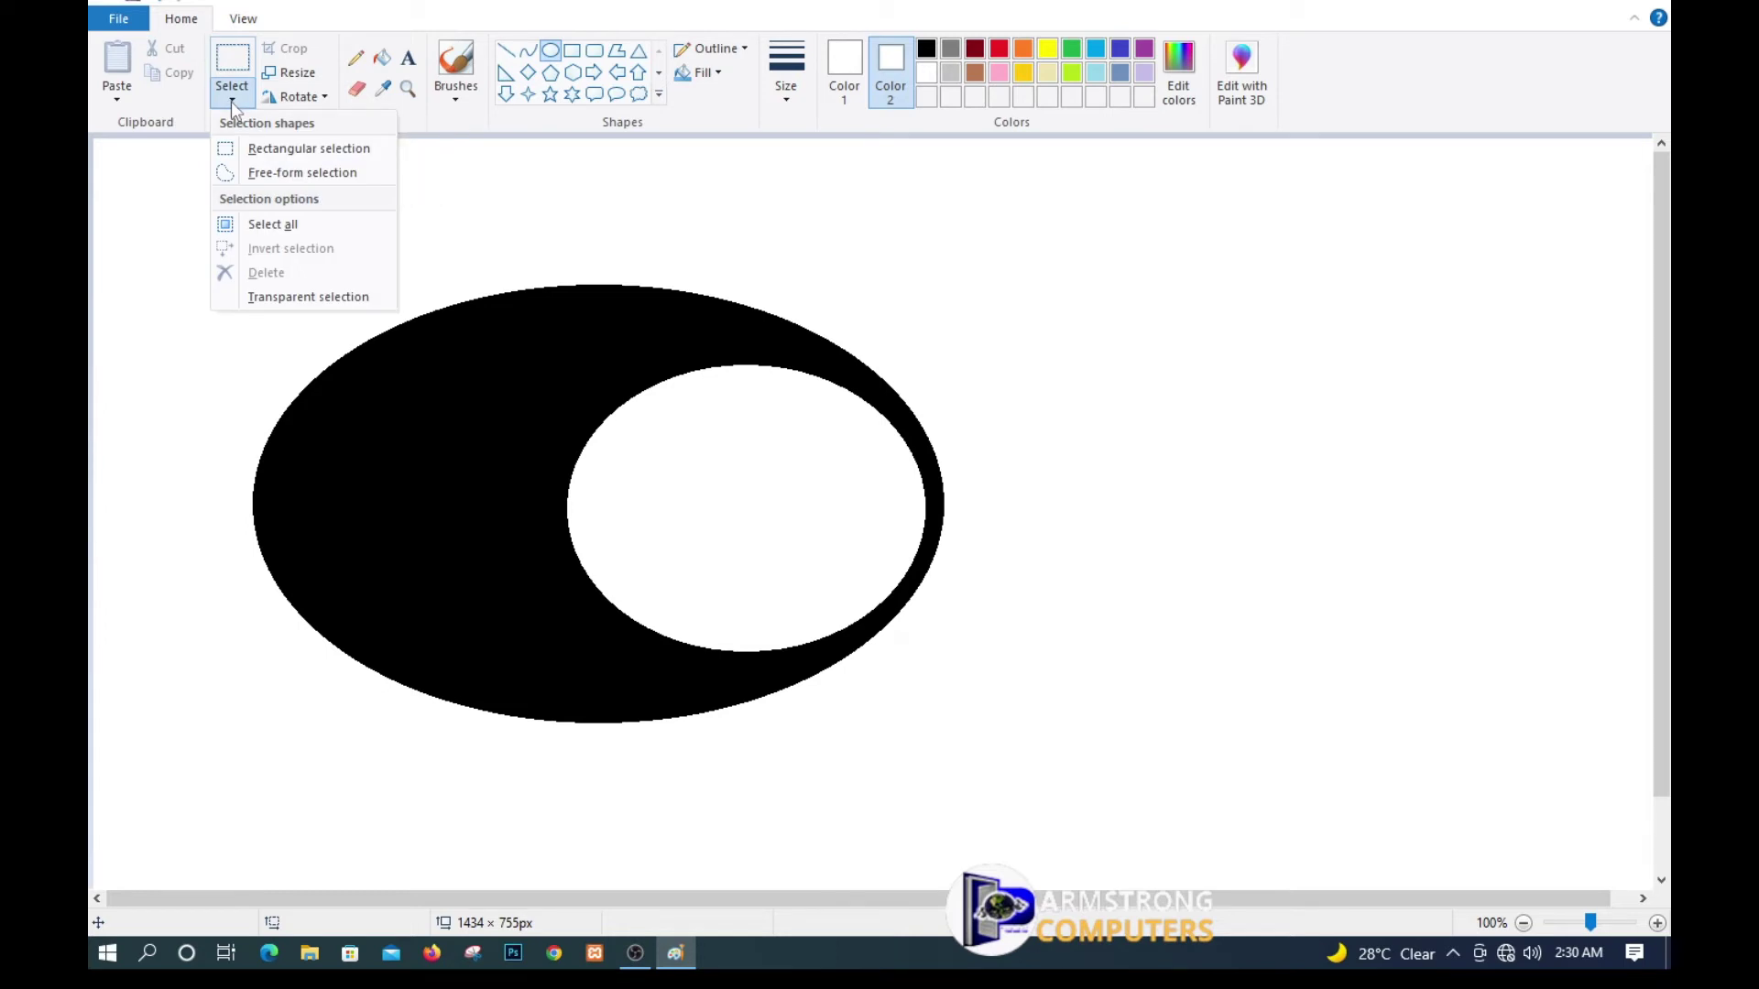
pyautogui.click(275, 149)
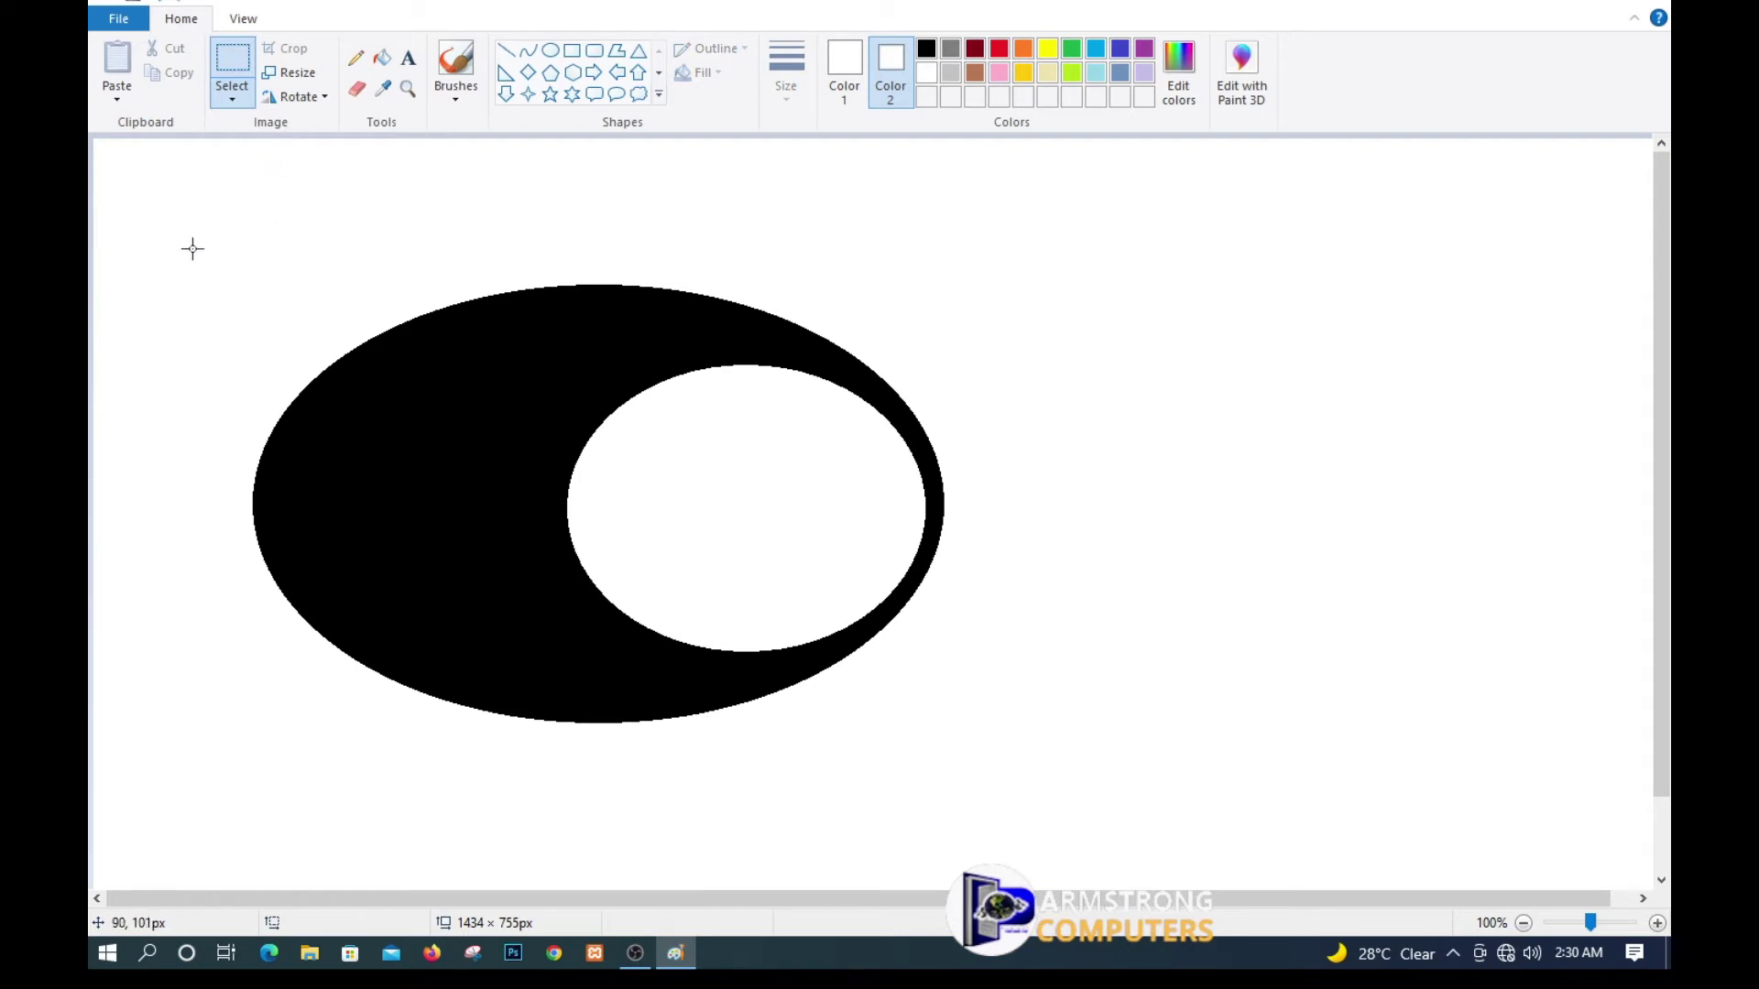
pyautogui.moveTo(181, 237); pyautogui.dragTo(1069, 520)
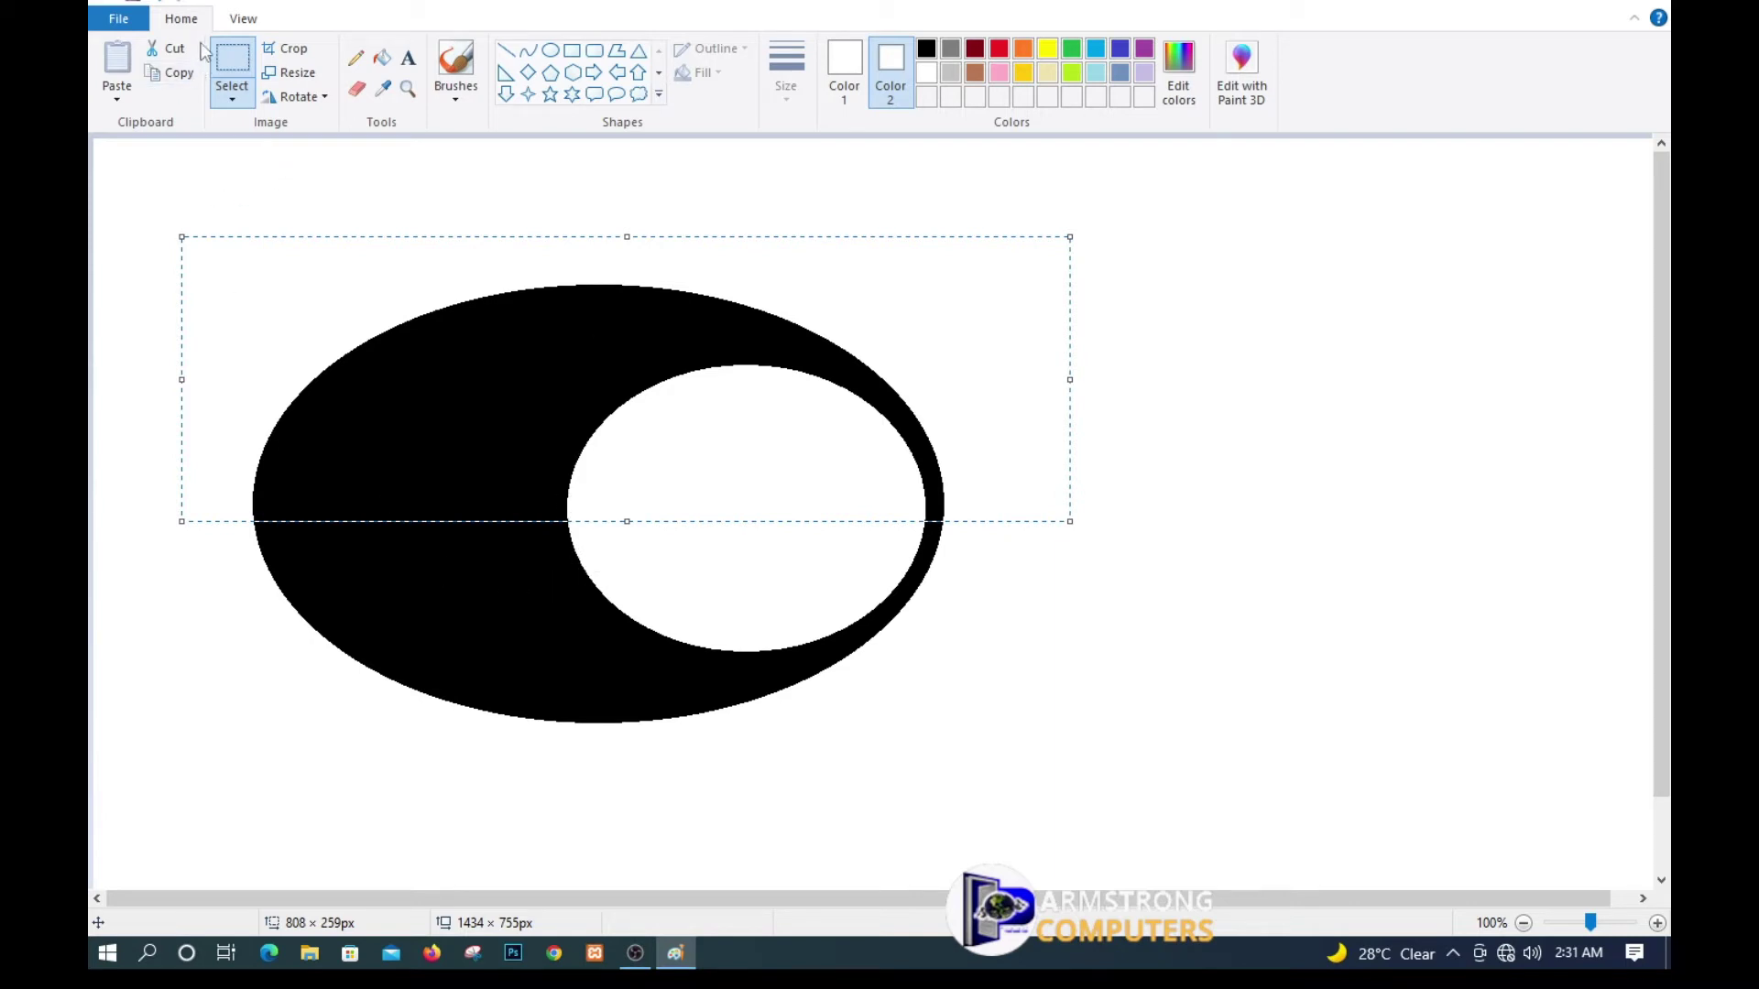
pyautogui.click(324, 98)
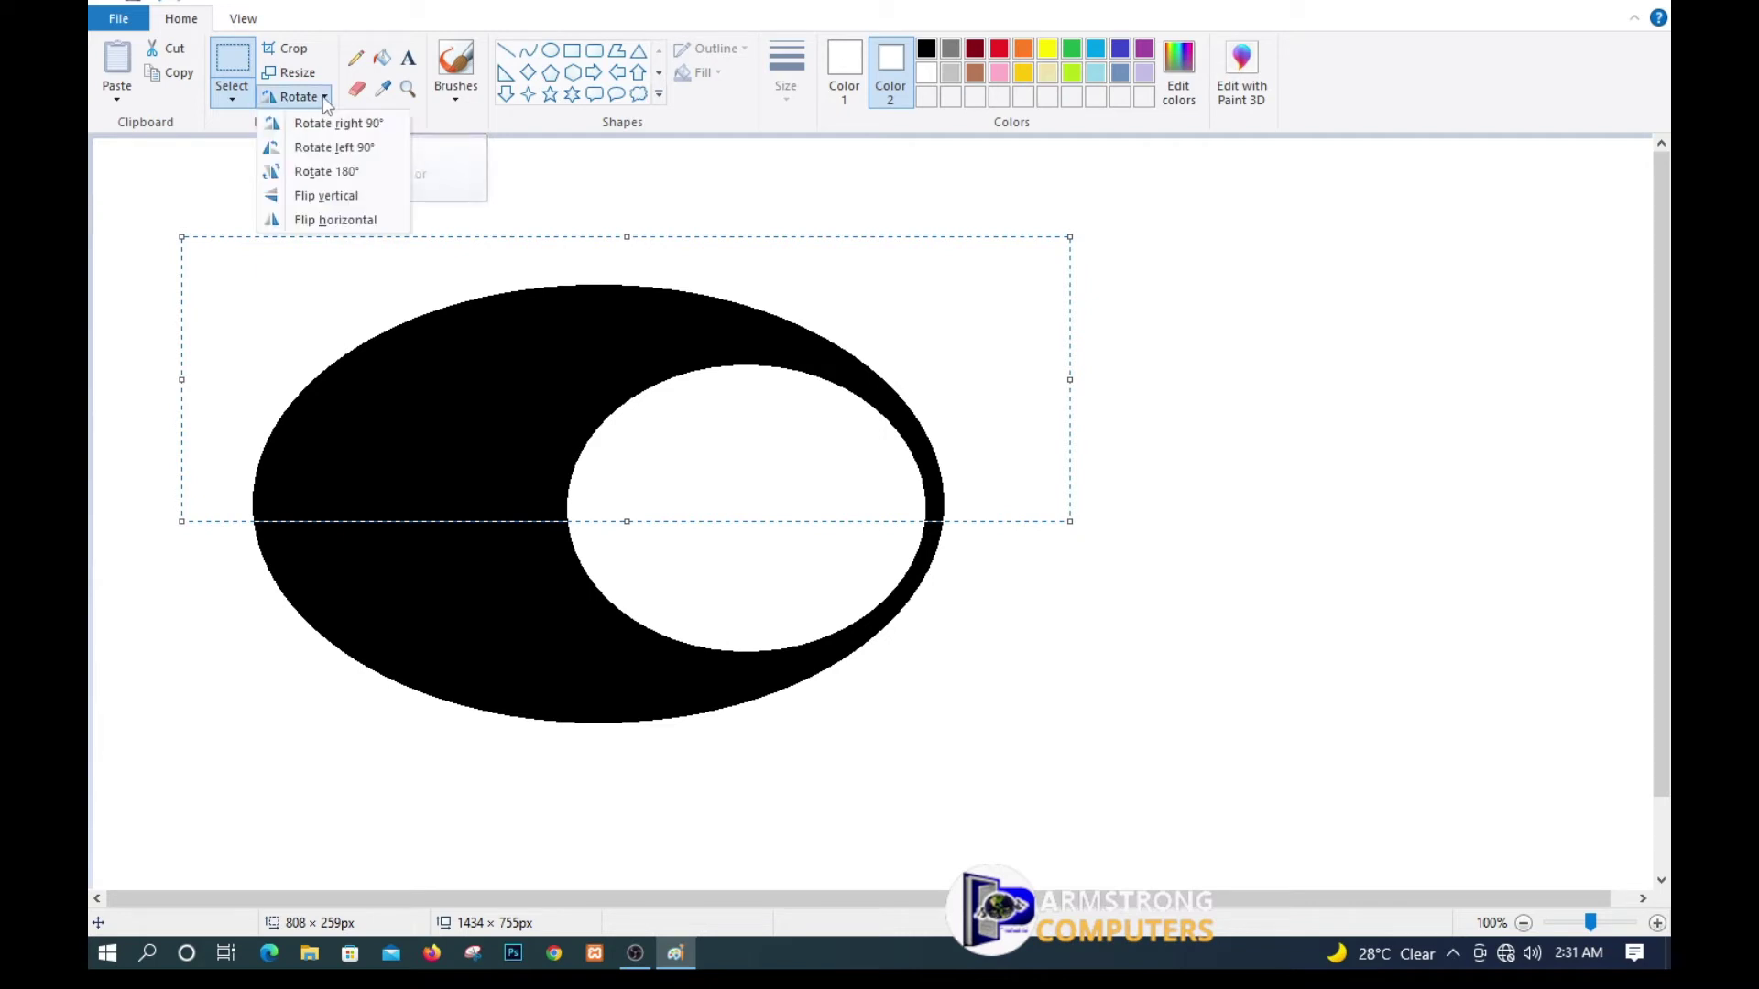
pyautogui.click(323, 220)
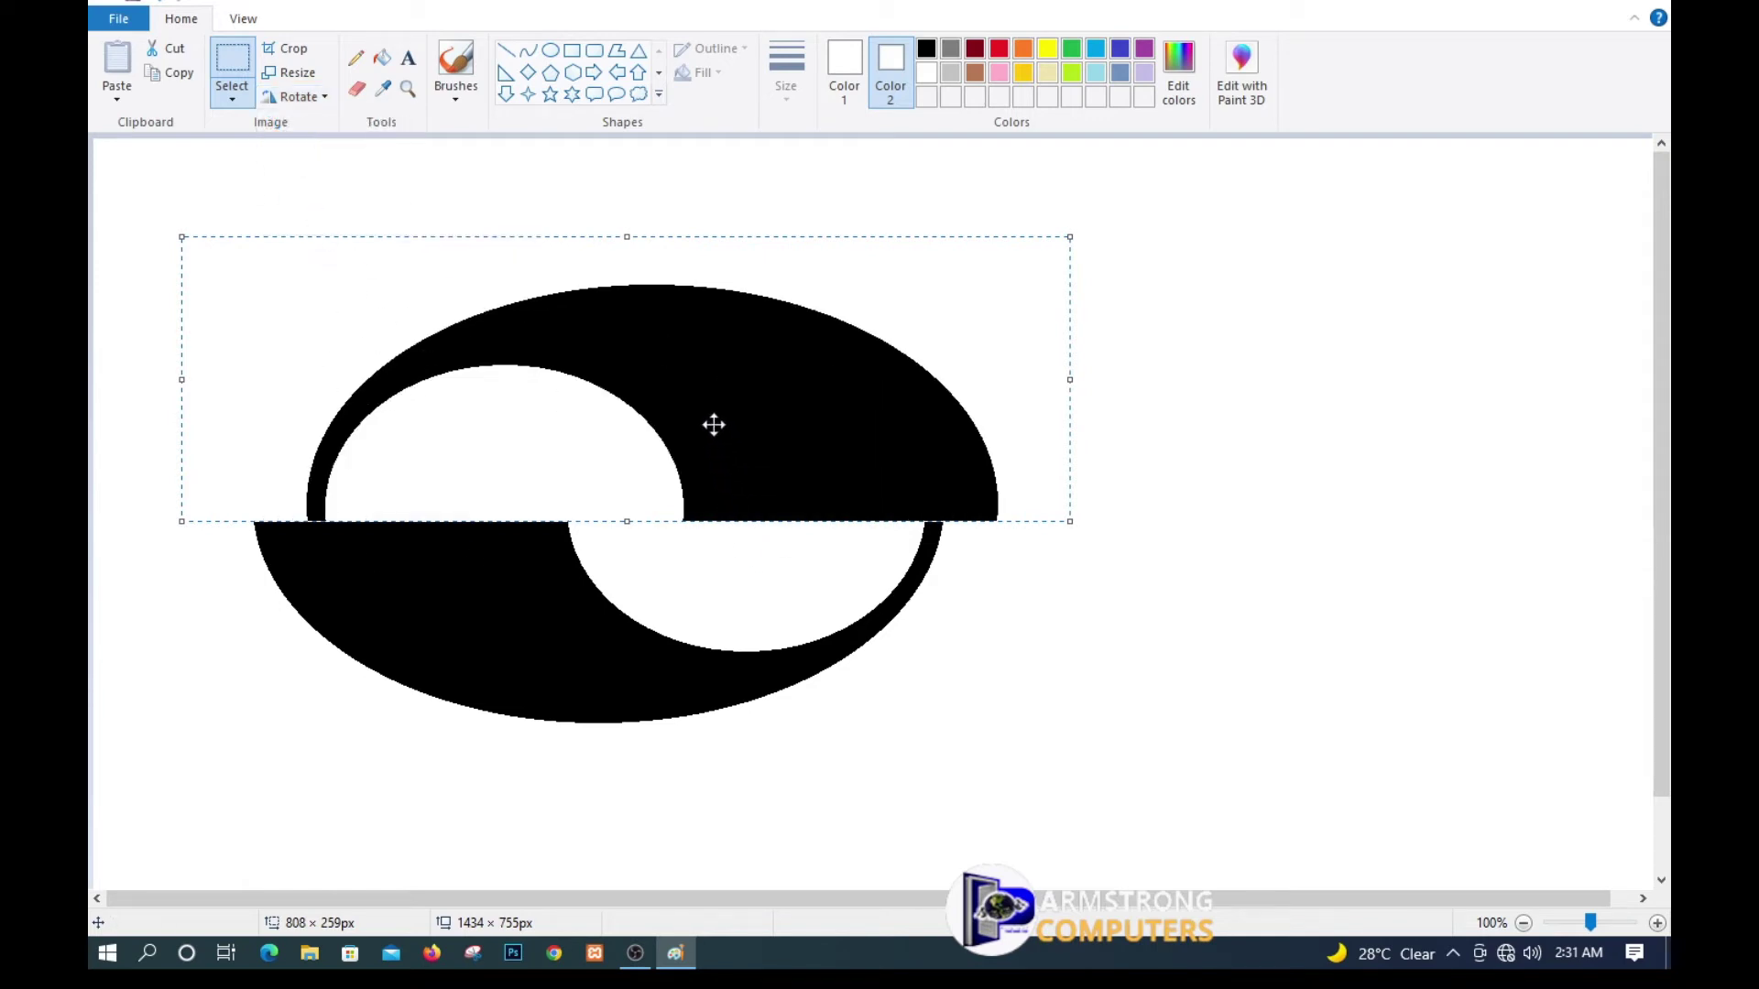
pyautogui.moveTo(677, 406); pyautogui.dragTo(922, 363)
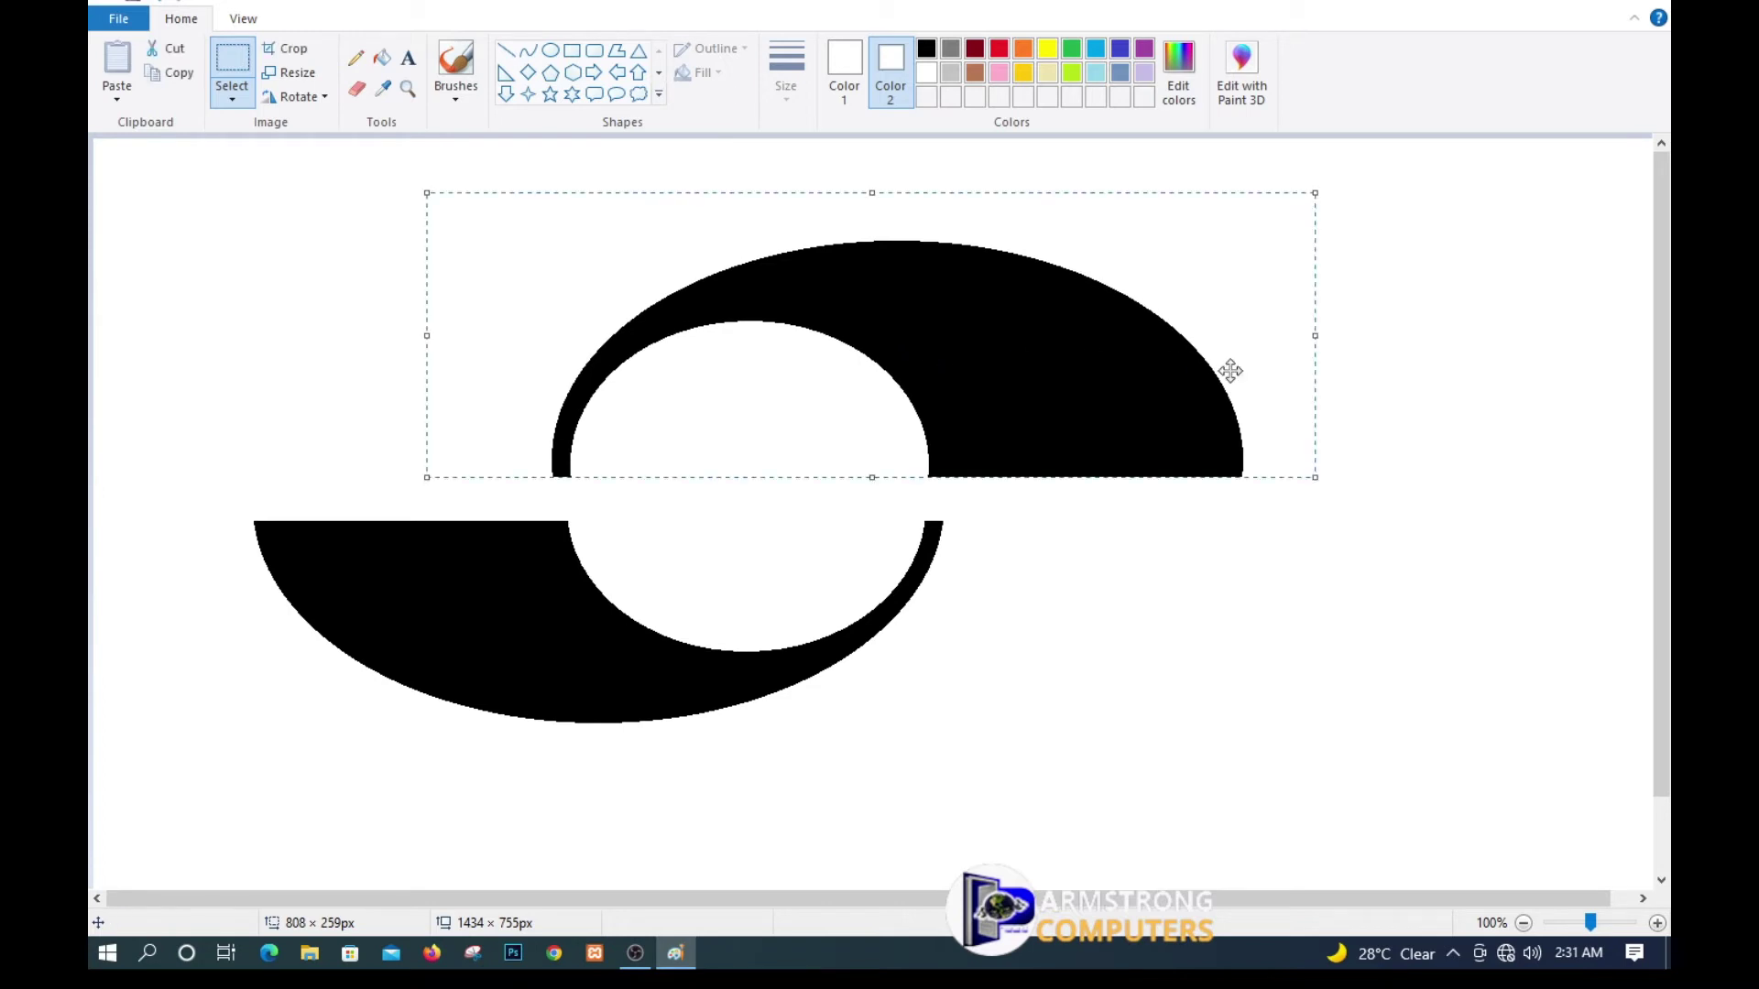
pyautogui.click(1098, 650)
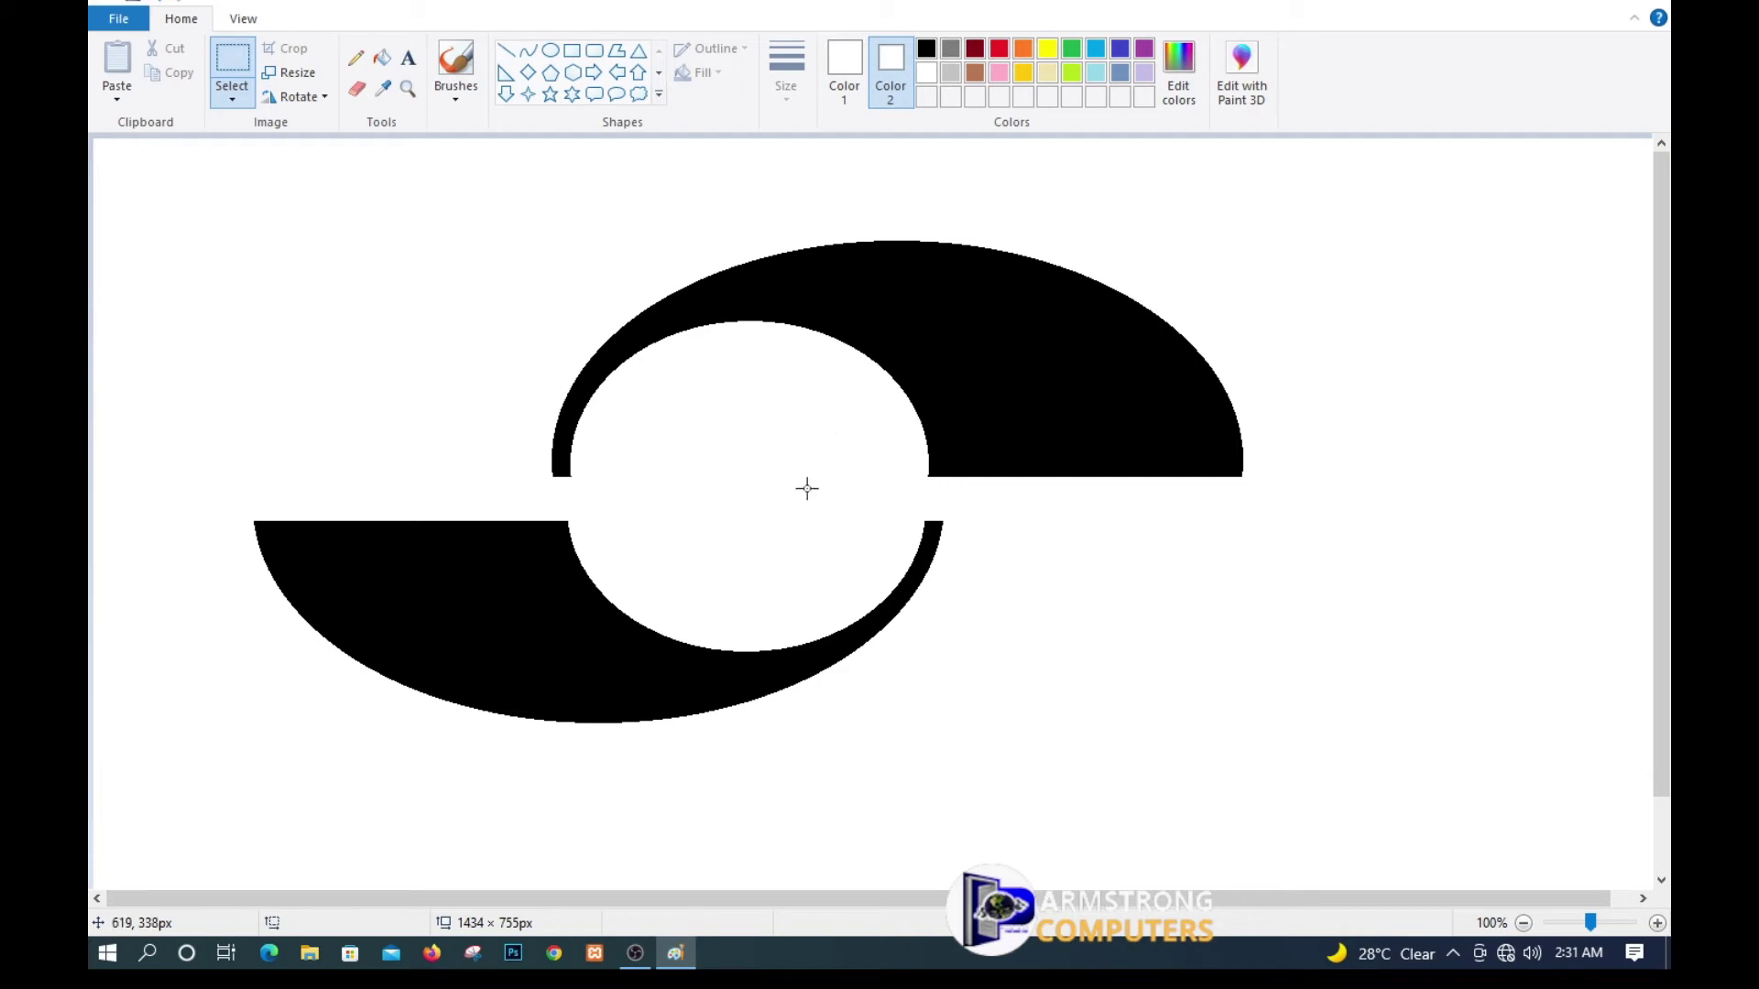
# Mix a golden yellow (red 235, green 208, blue 20), add it to the custom colors and set it as Color 1.
pyautogui.click(549, 53)
pyautogui.click(844, 69)
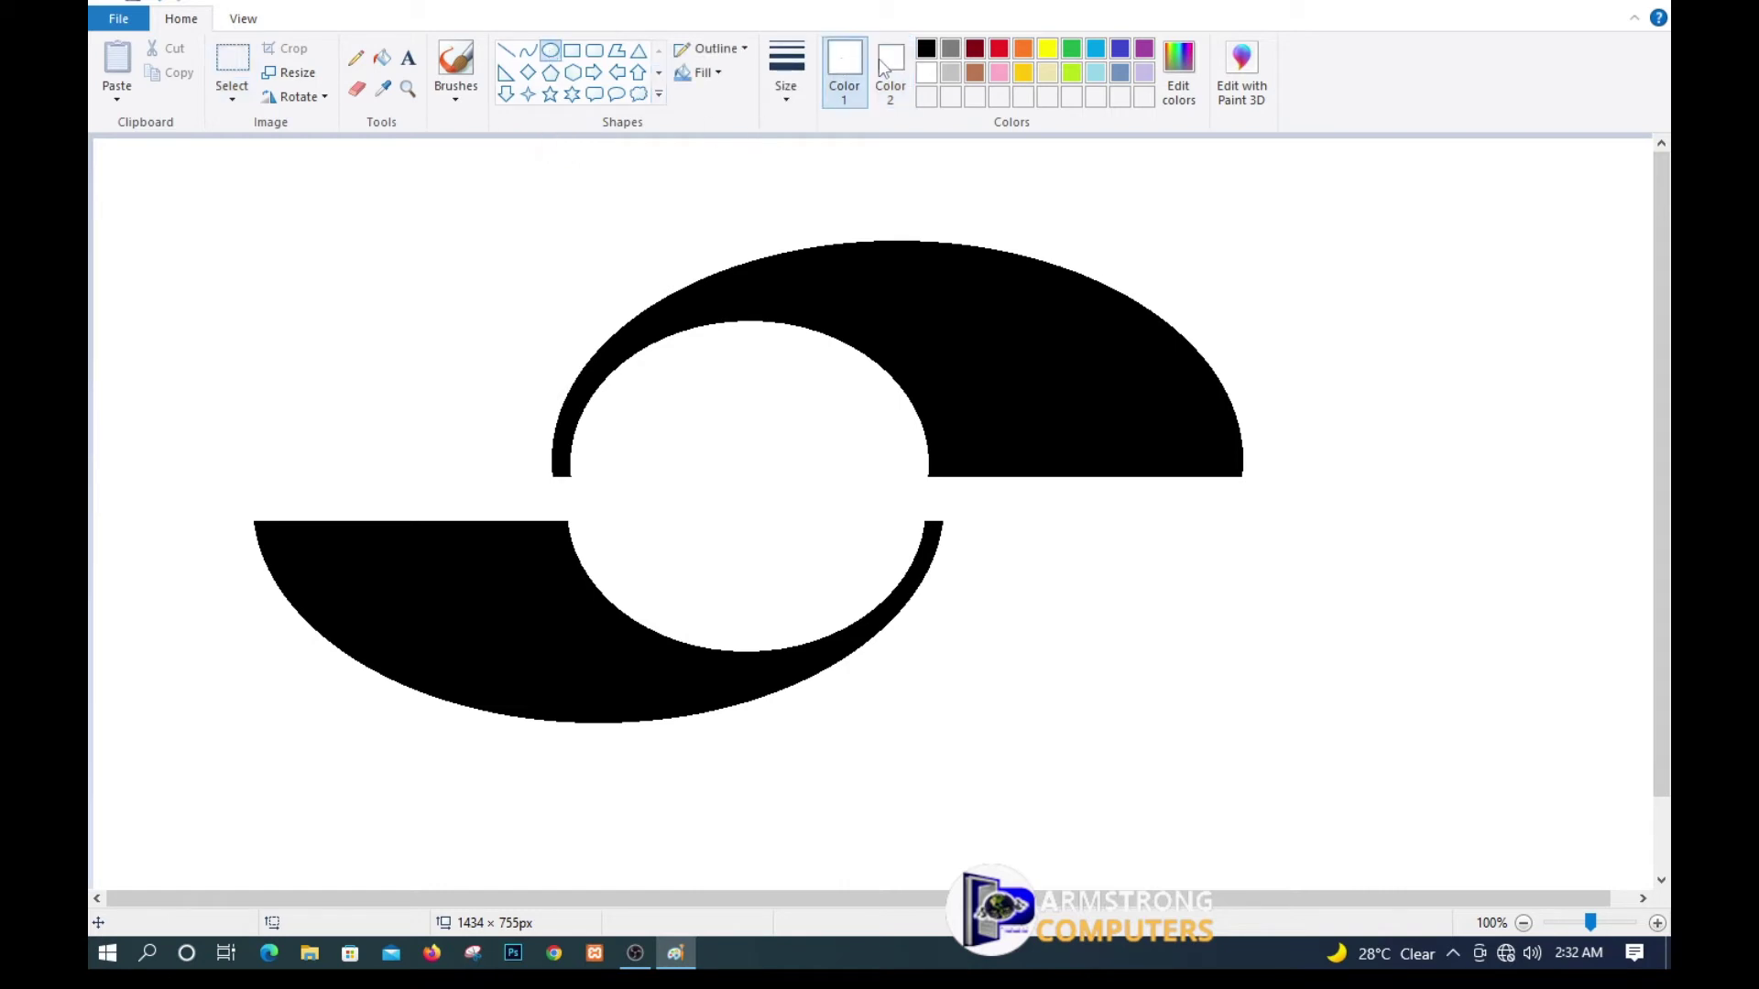
pyautogui.click(1047, 48)
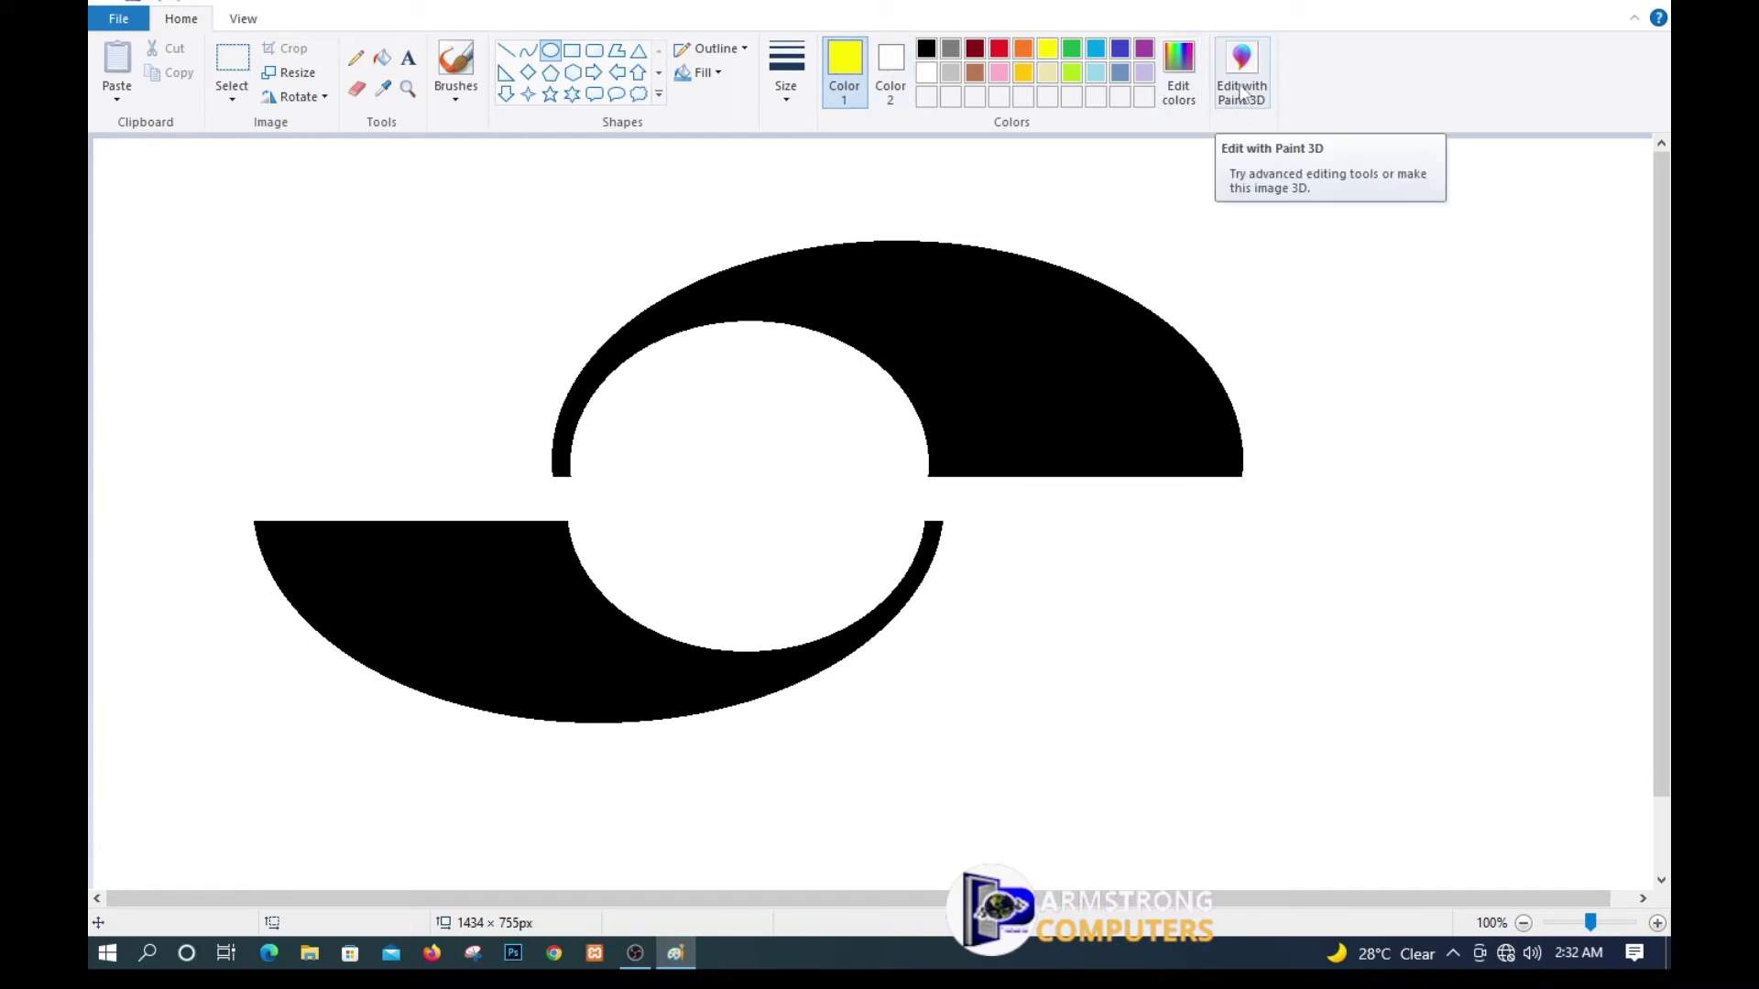
pyautogui.click(1178, 82)
pyautogui.moveTo(921, 295); pyautogui.dragTo(1310, 203)
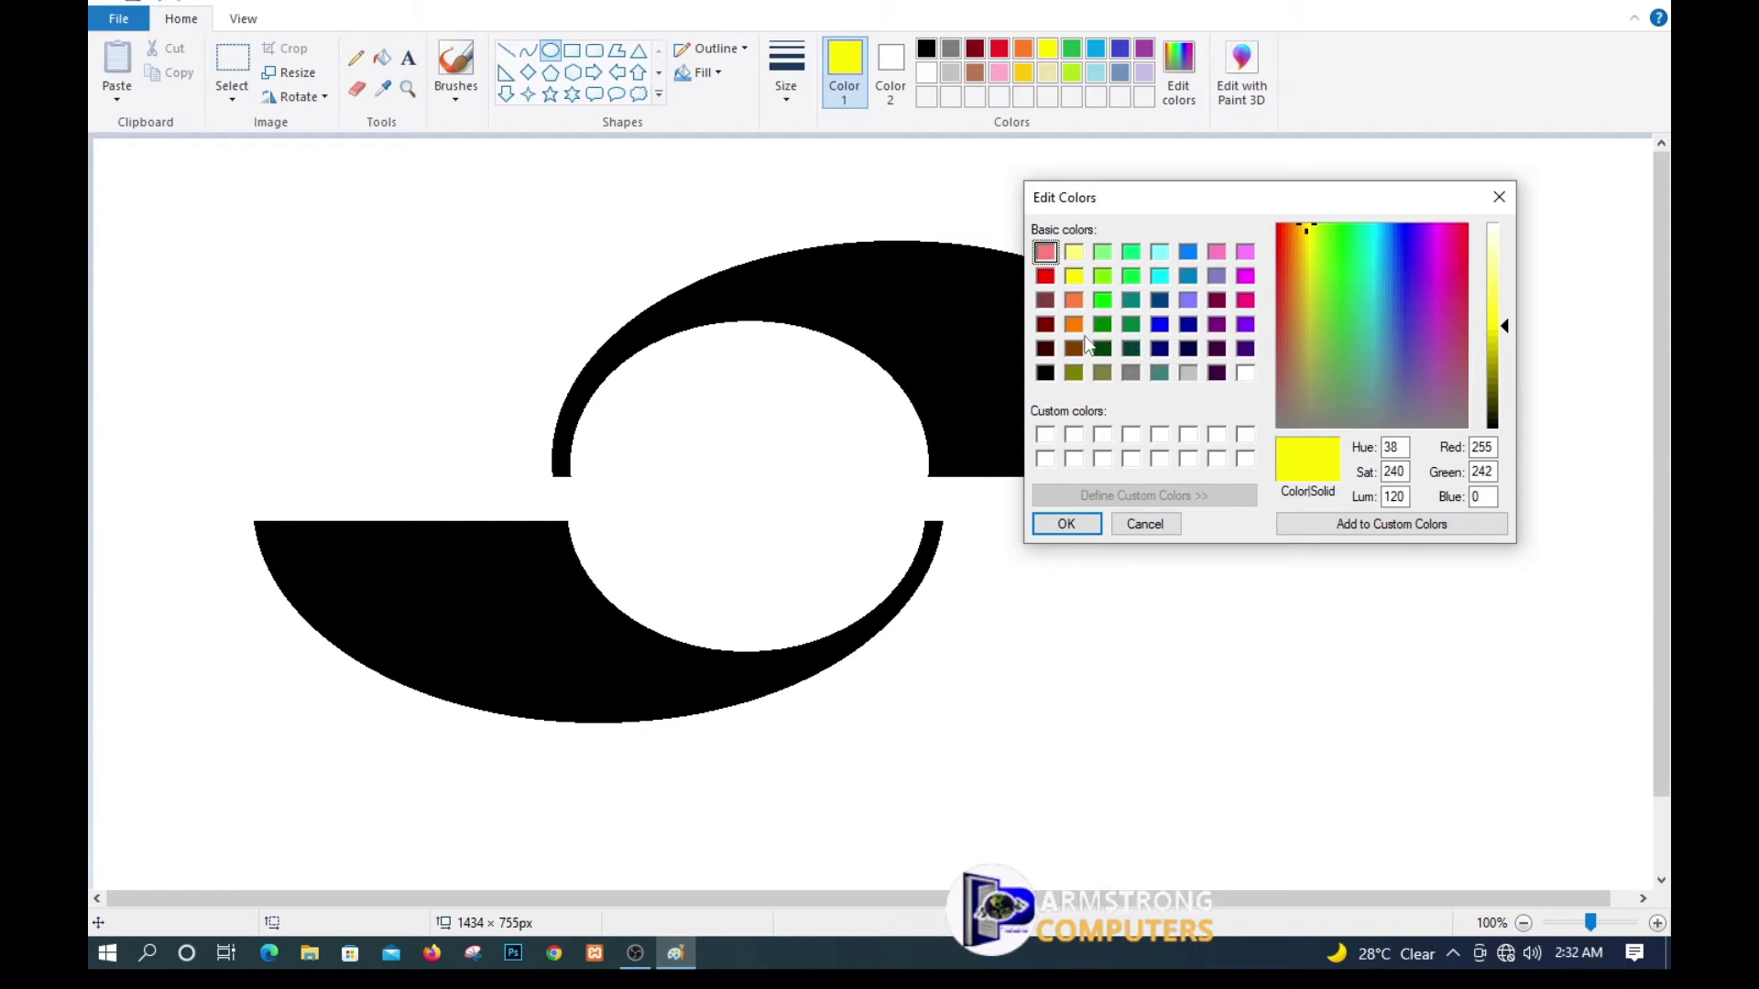
pyautogui.click(1303, 295)
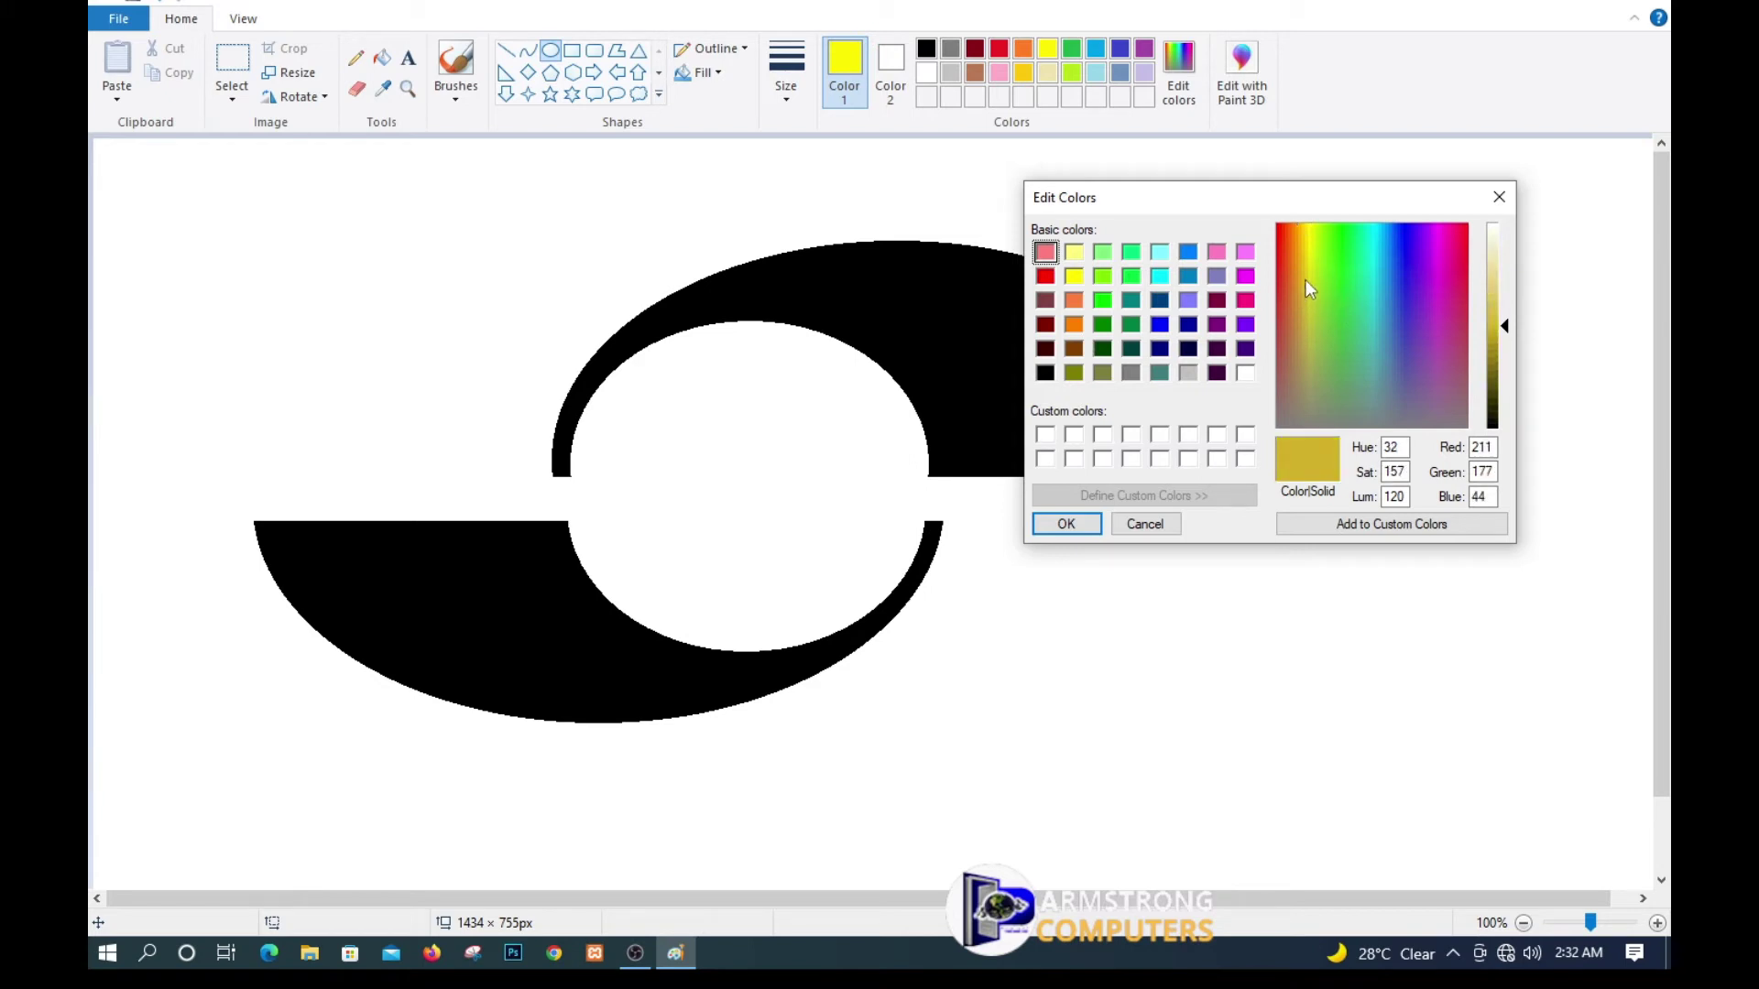
pyautogui.click(1304, 279)
pyautogui.moveTo(1304, 271); pyautogui.dragTo(1306, 256)
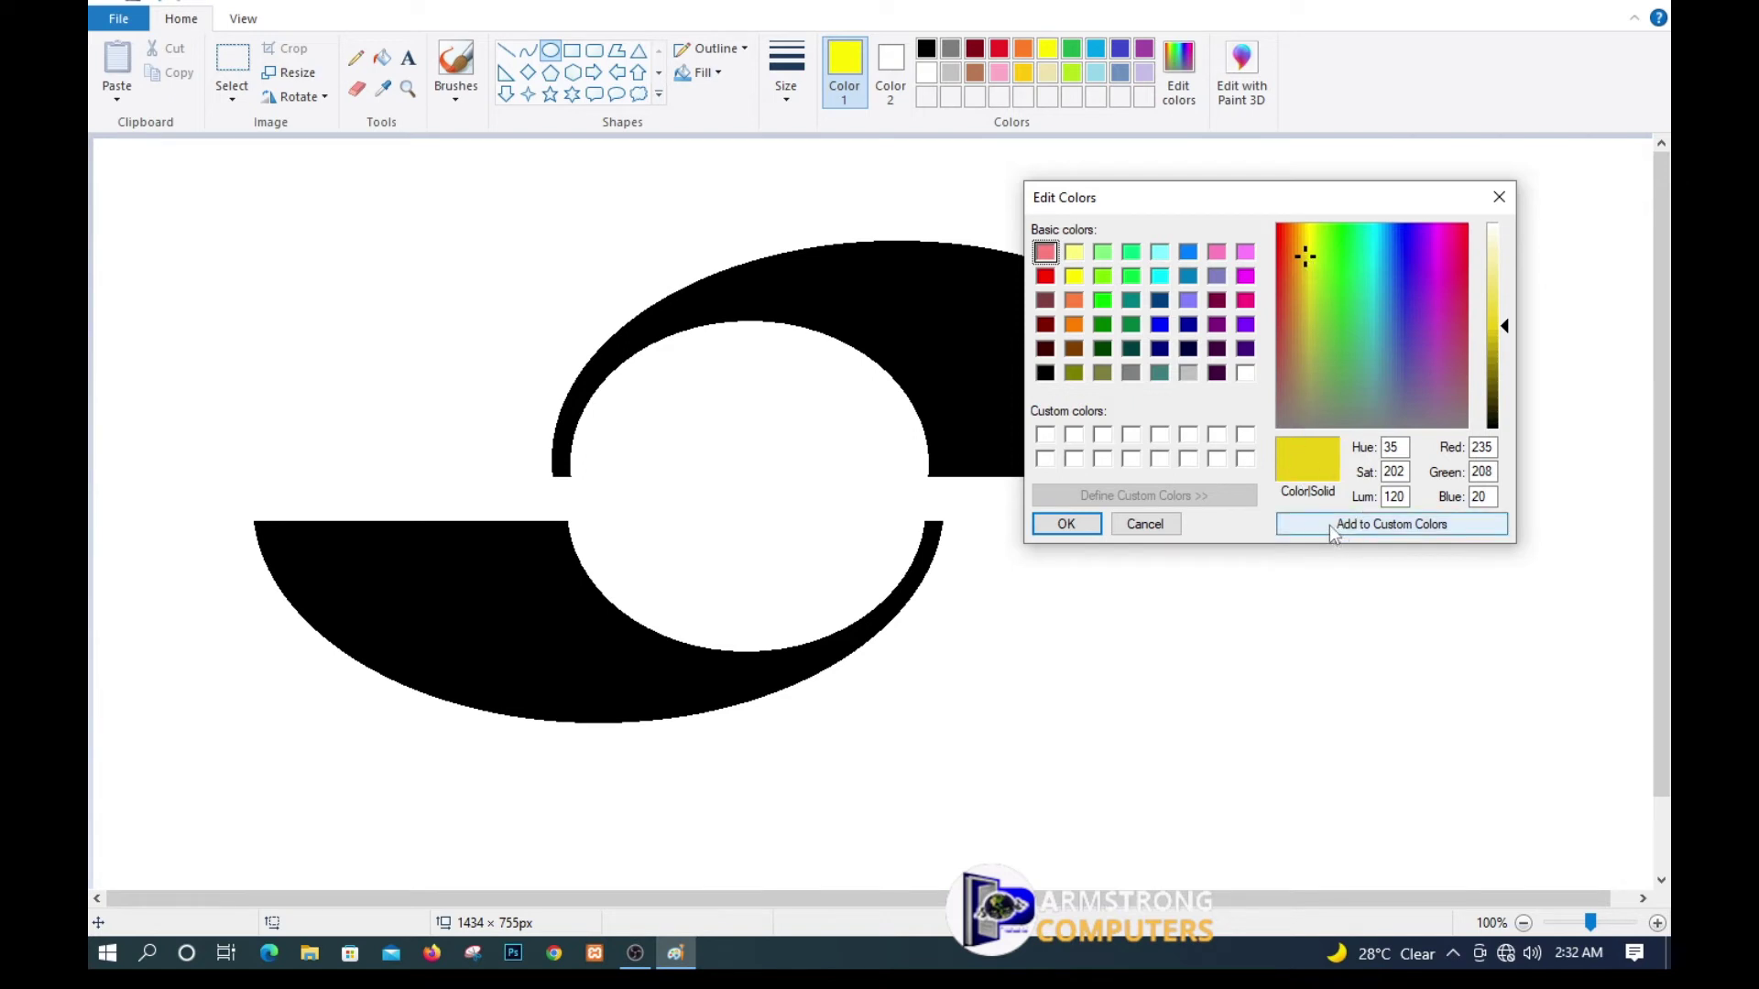
pyautogui.click(1418, 537)
pyautogui.click(1044, 434)
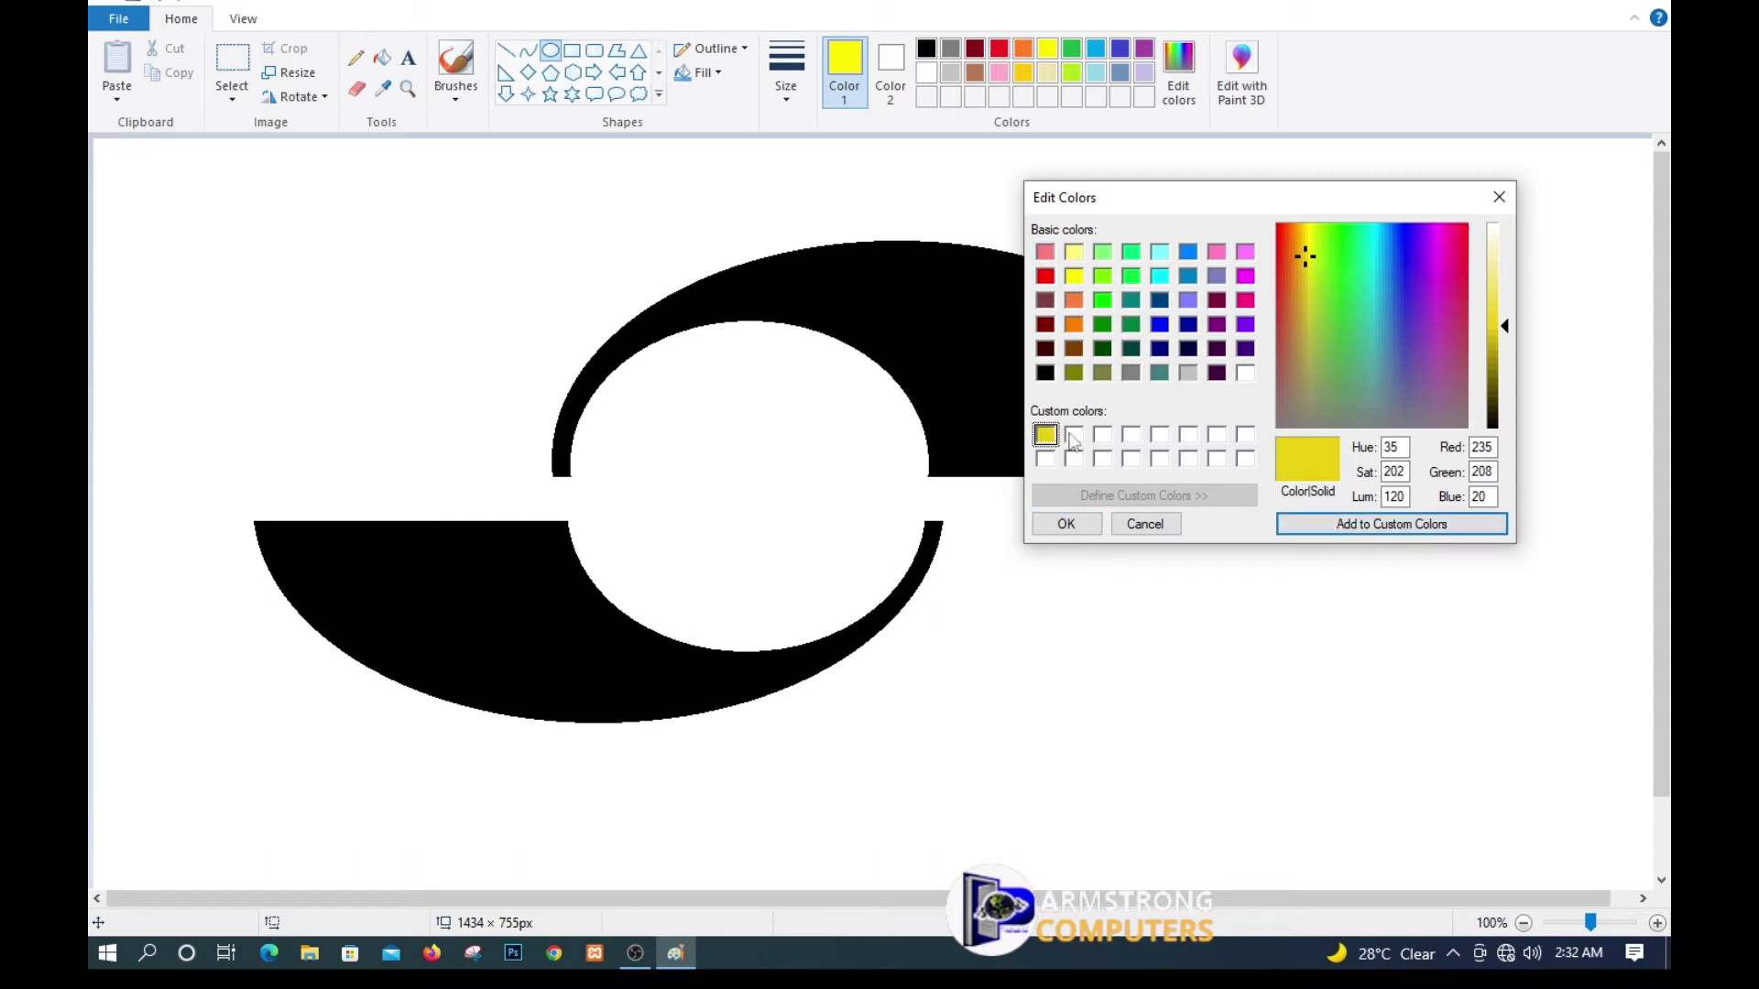
pyautogui.click(1065, 524)
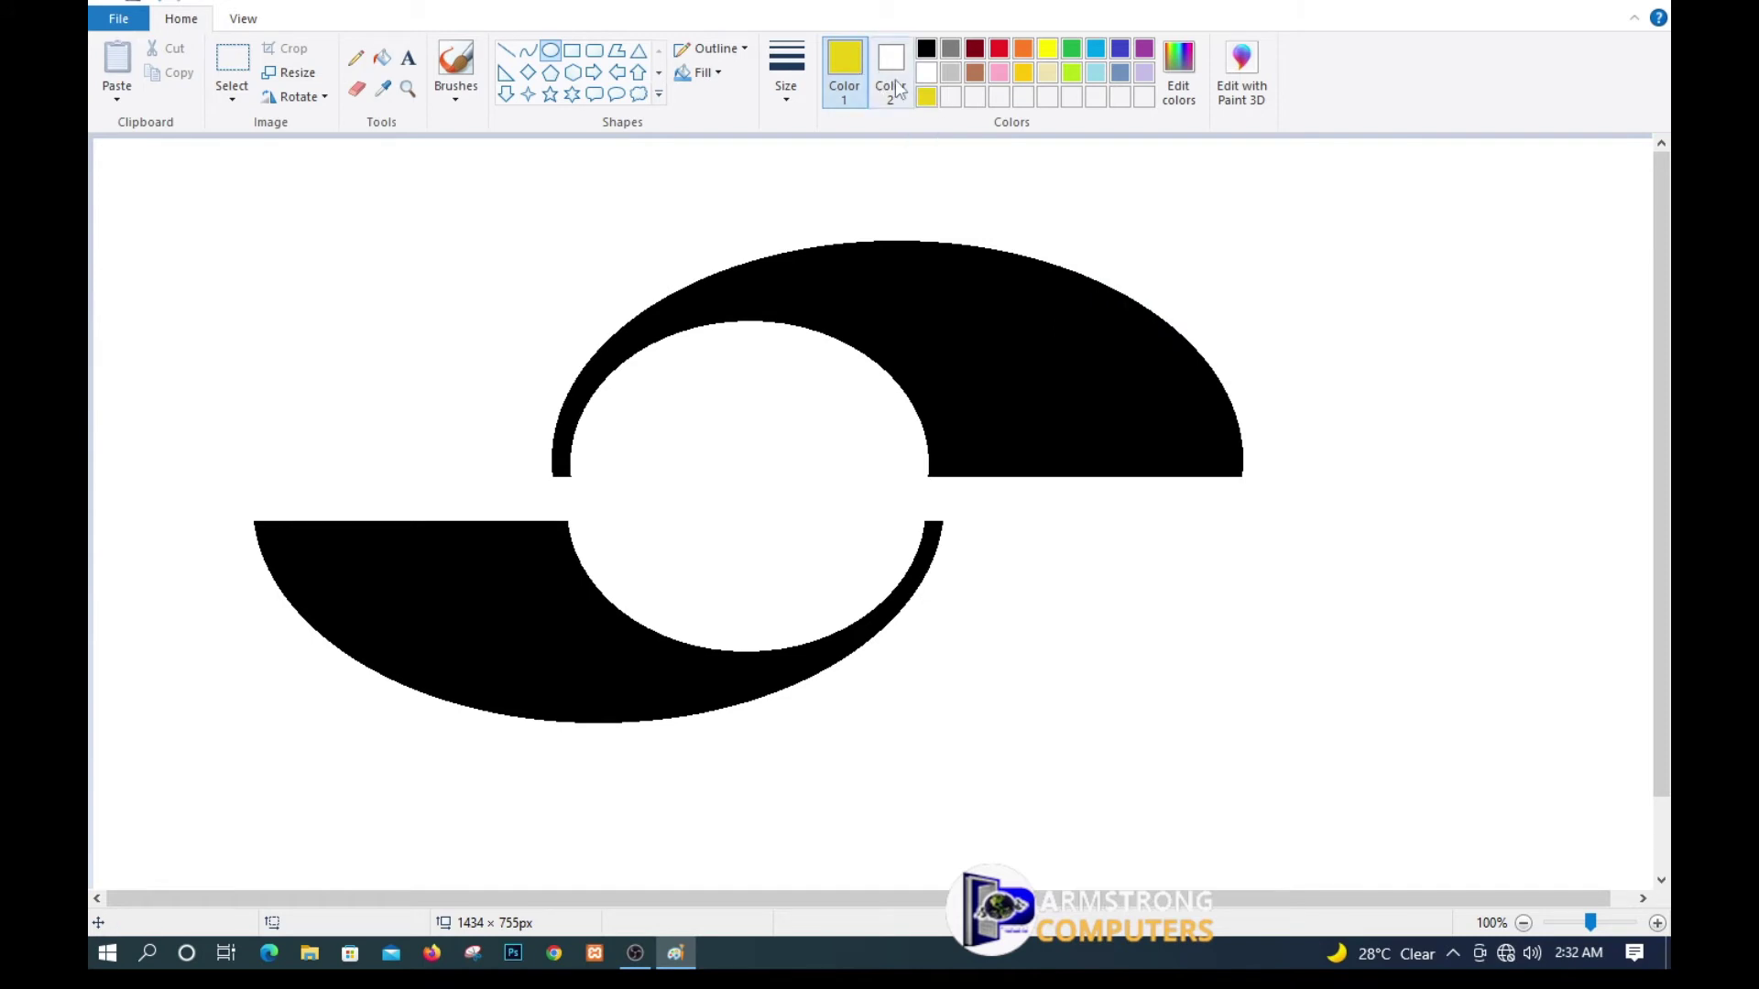
# Draw an ellipse with golden-yellow outline and fill, about 250 × 248 px, centred in the white hollow between the two swirl halves.
pyautogui.click(900, 73)
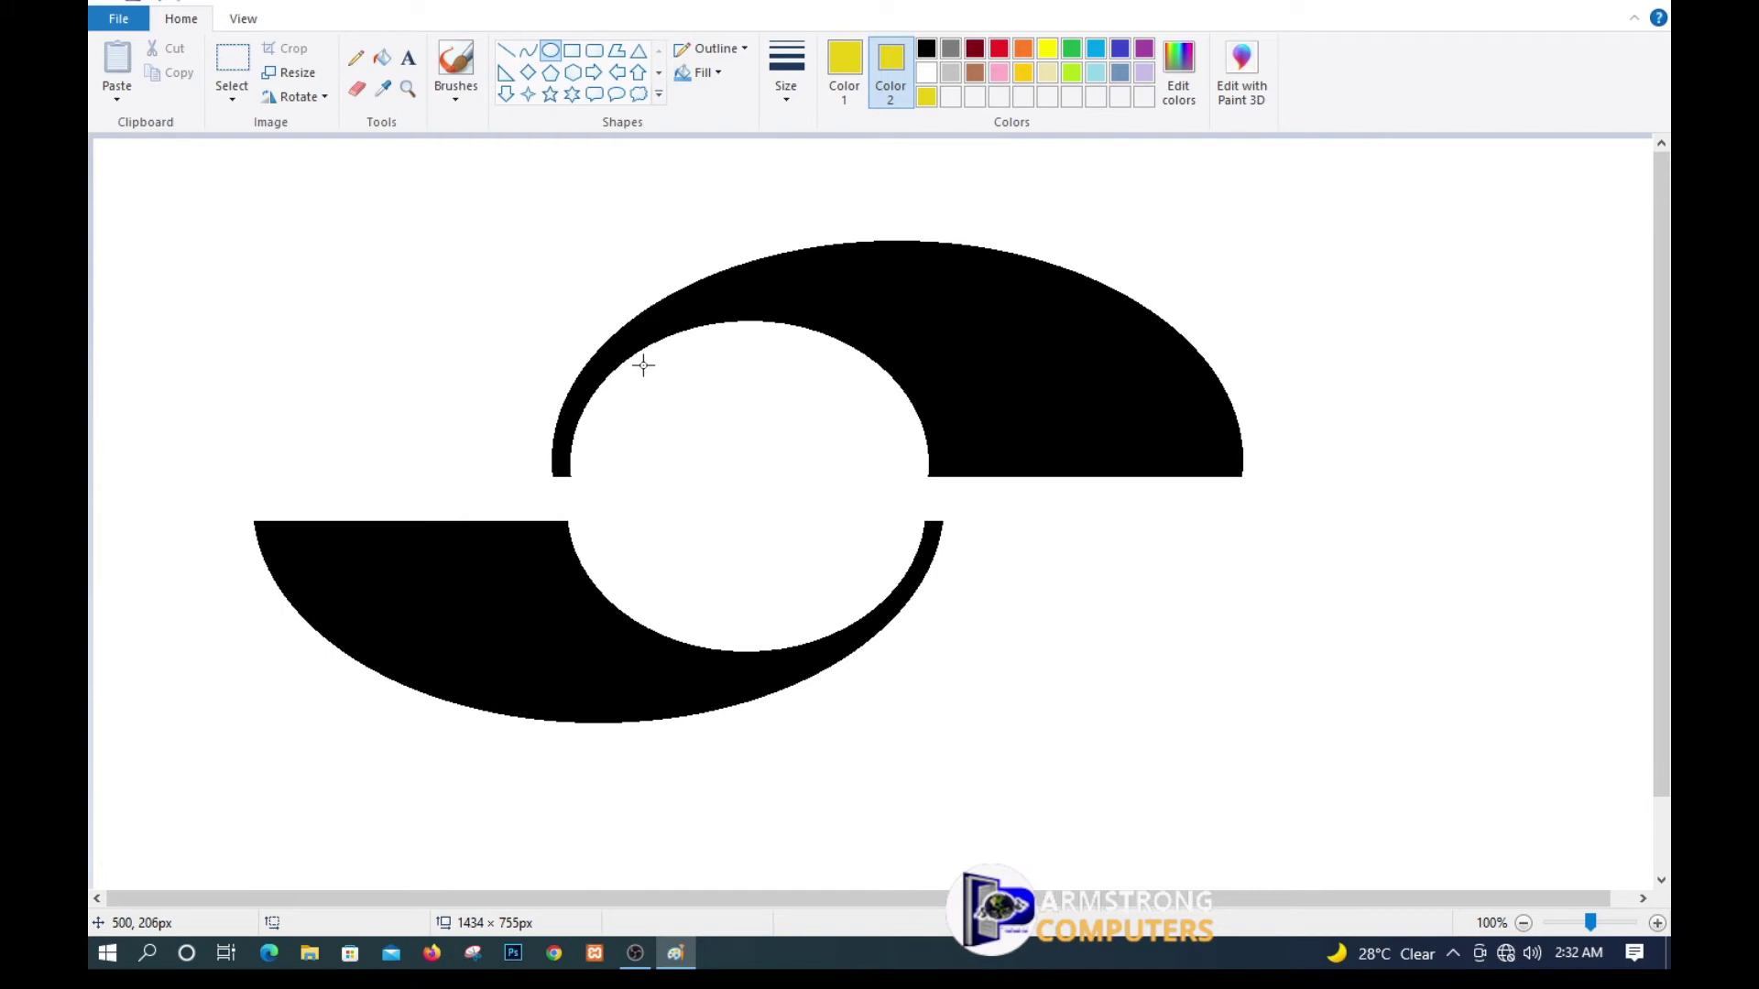
pyautogui.moveTo(637, 361); pyautogui.dragTo(901, 620)
pyautogui.moveTo(830, 513); pyautogui.dragTo(804, 506)
pyautogui.moveTo(872, 612); pyautogui.dragTo(885, 627)
pyautogui.moveTo(746, 487); pyautogui.dragTo(790, 481)
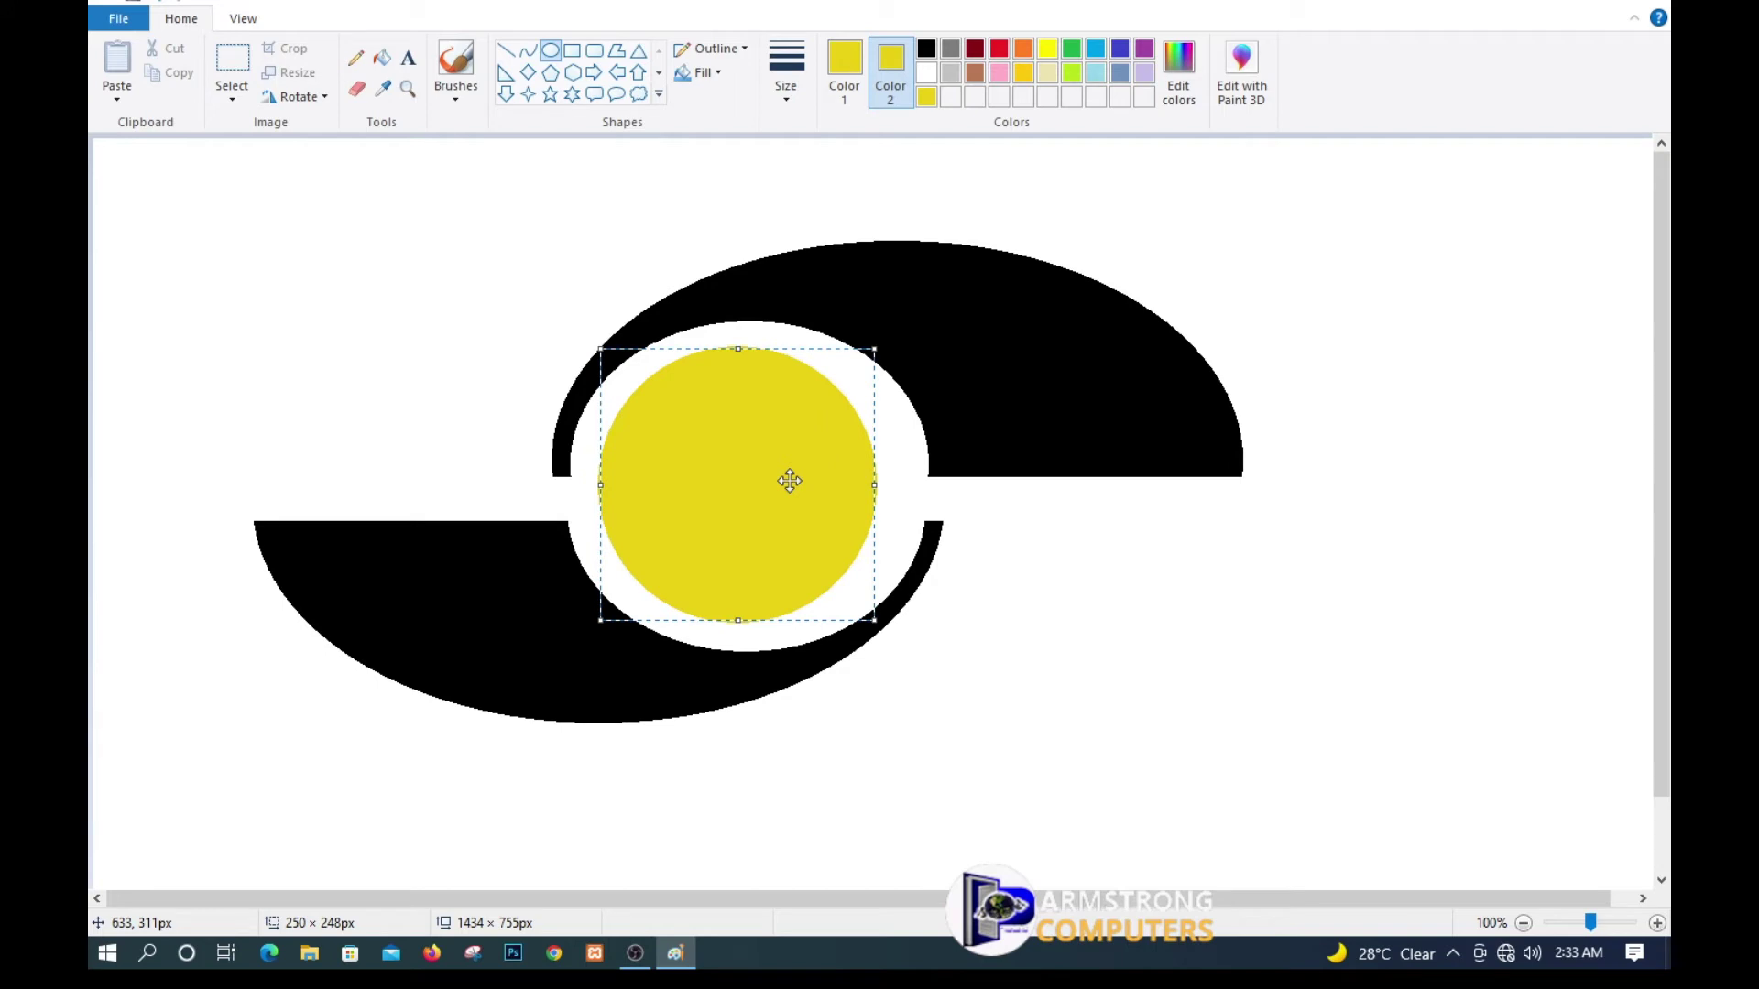
pyautogui.moveTo(790, 481); pyautogui.dragTo(800, 479)
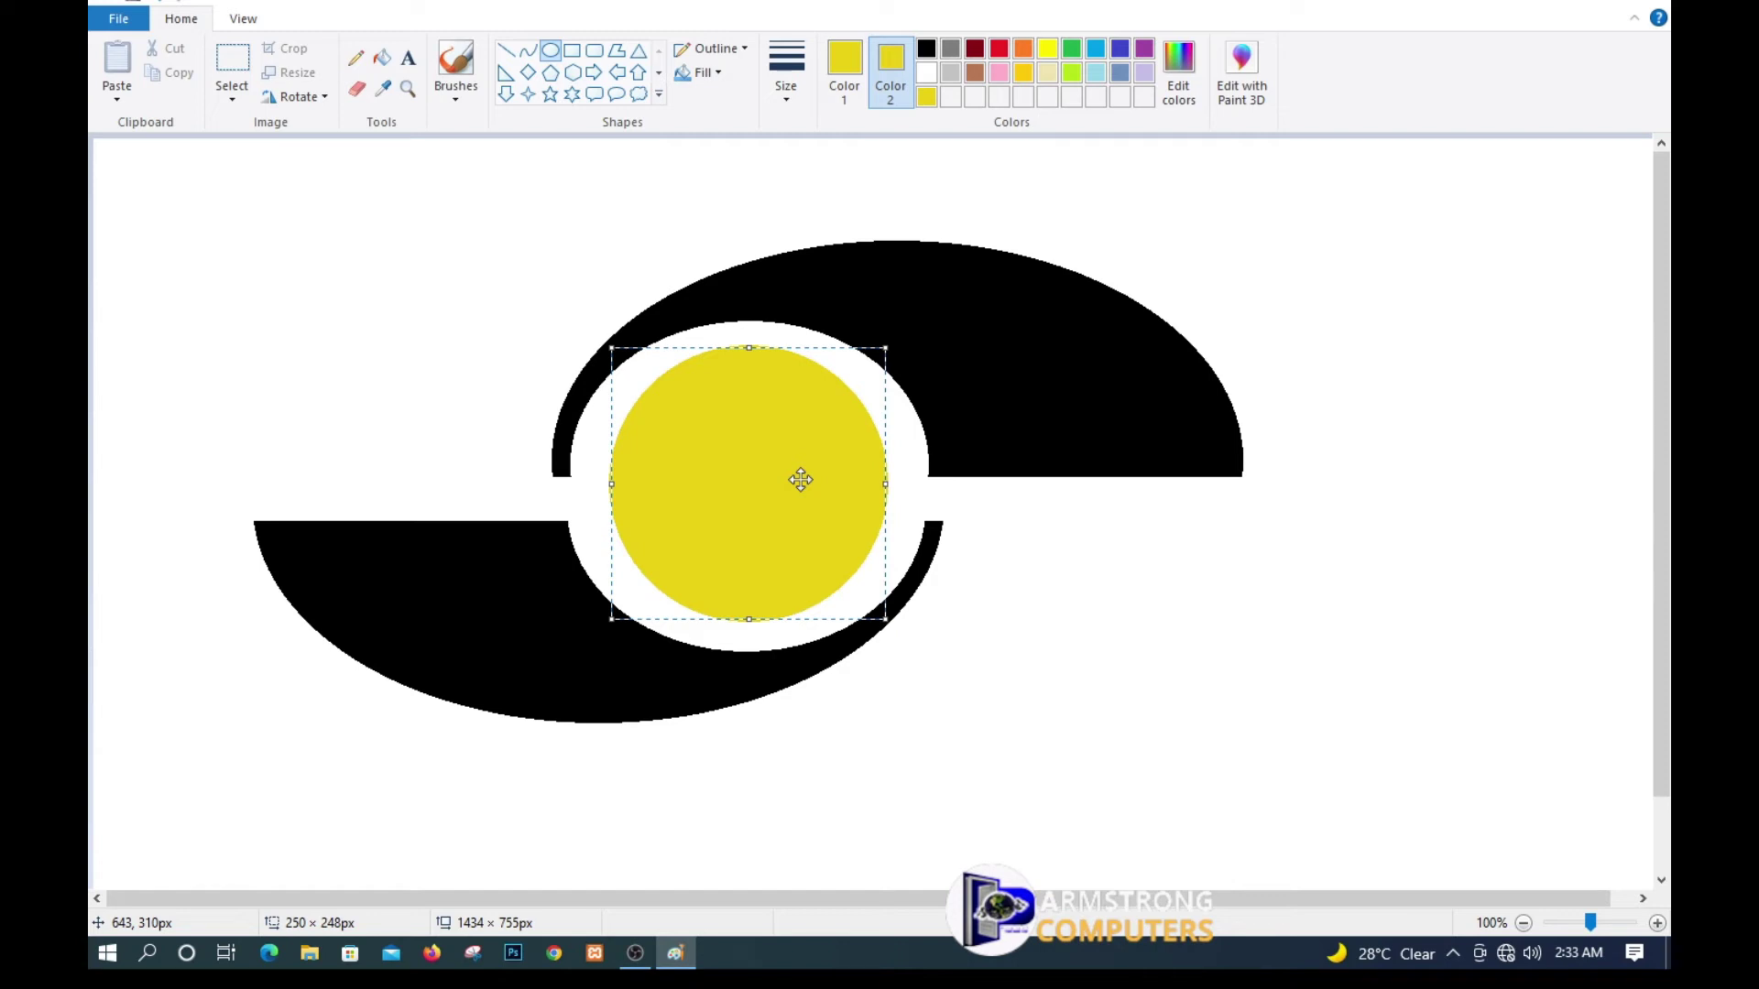
pyautogui.click(1182, 624)
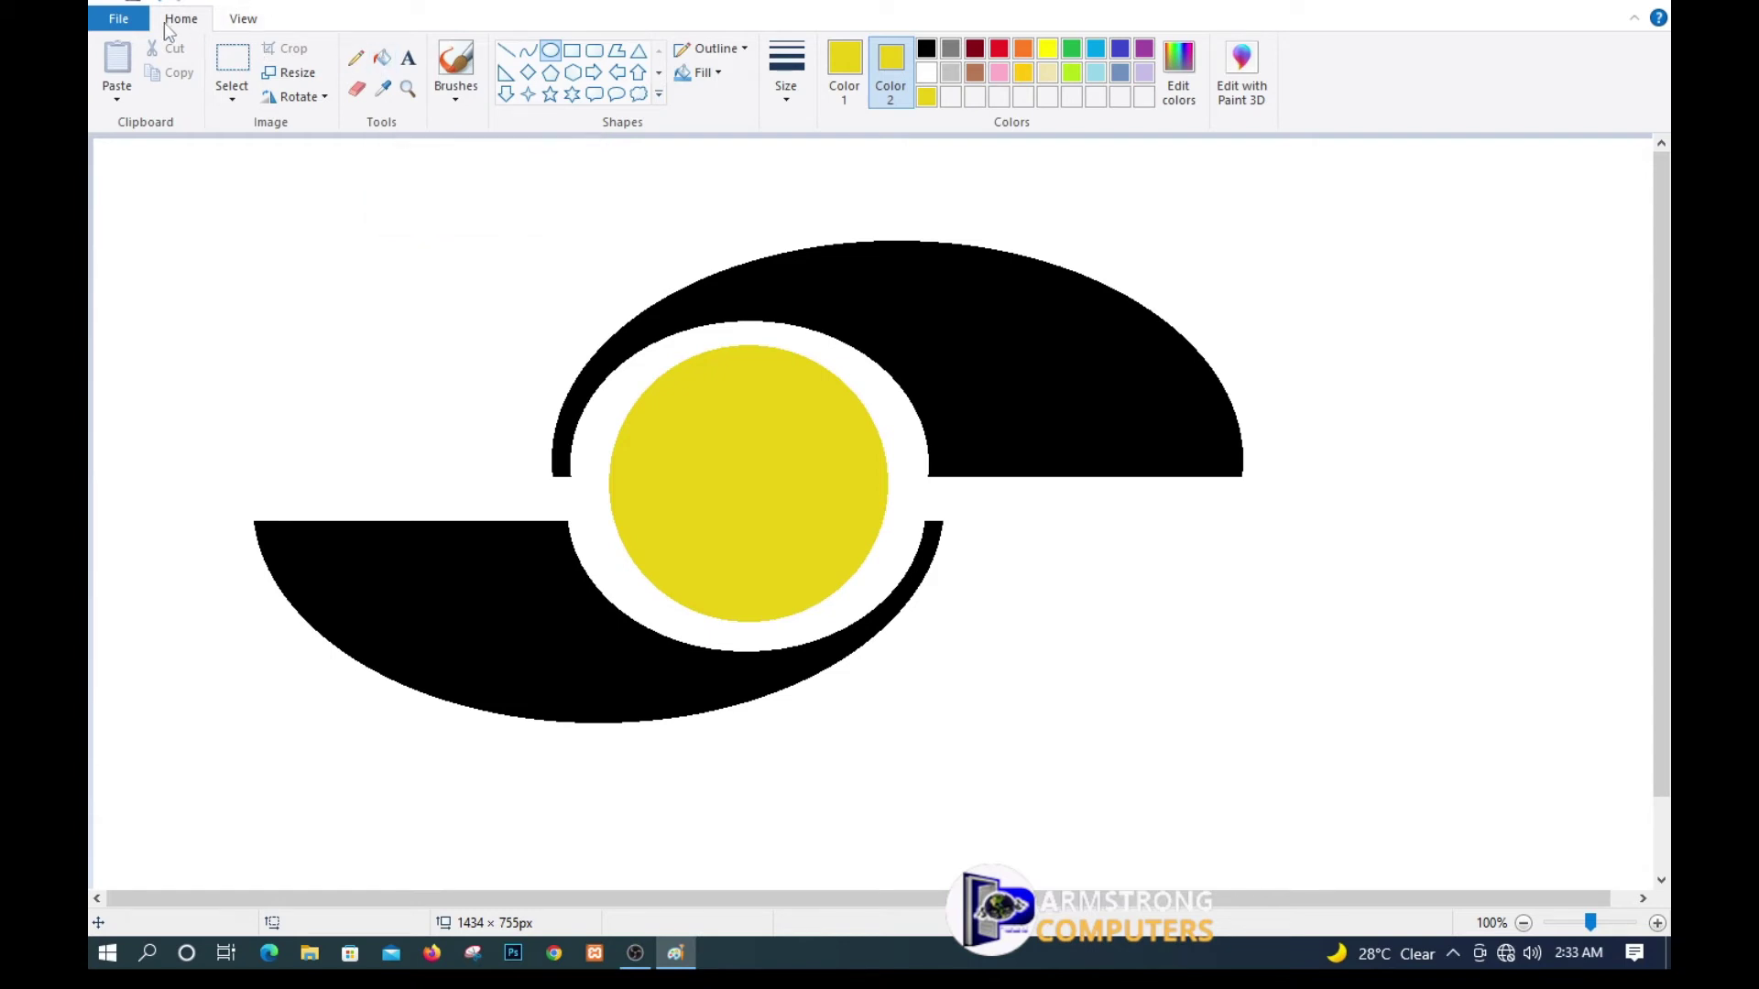
# Set both colors to red and fill the upper swirl half with it.
pyautogui.click(383, 60)
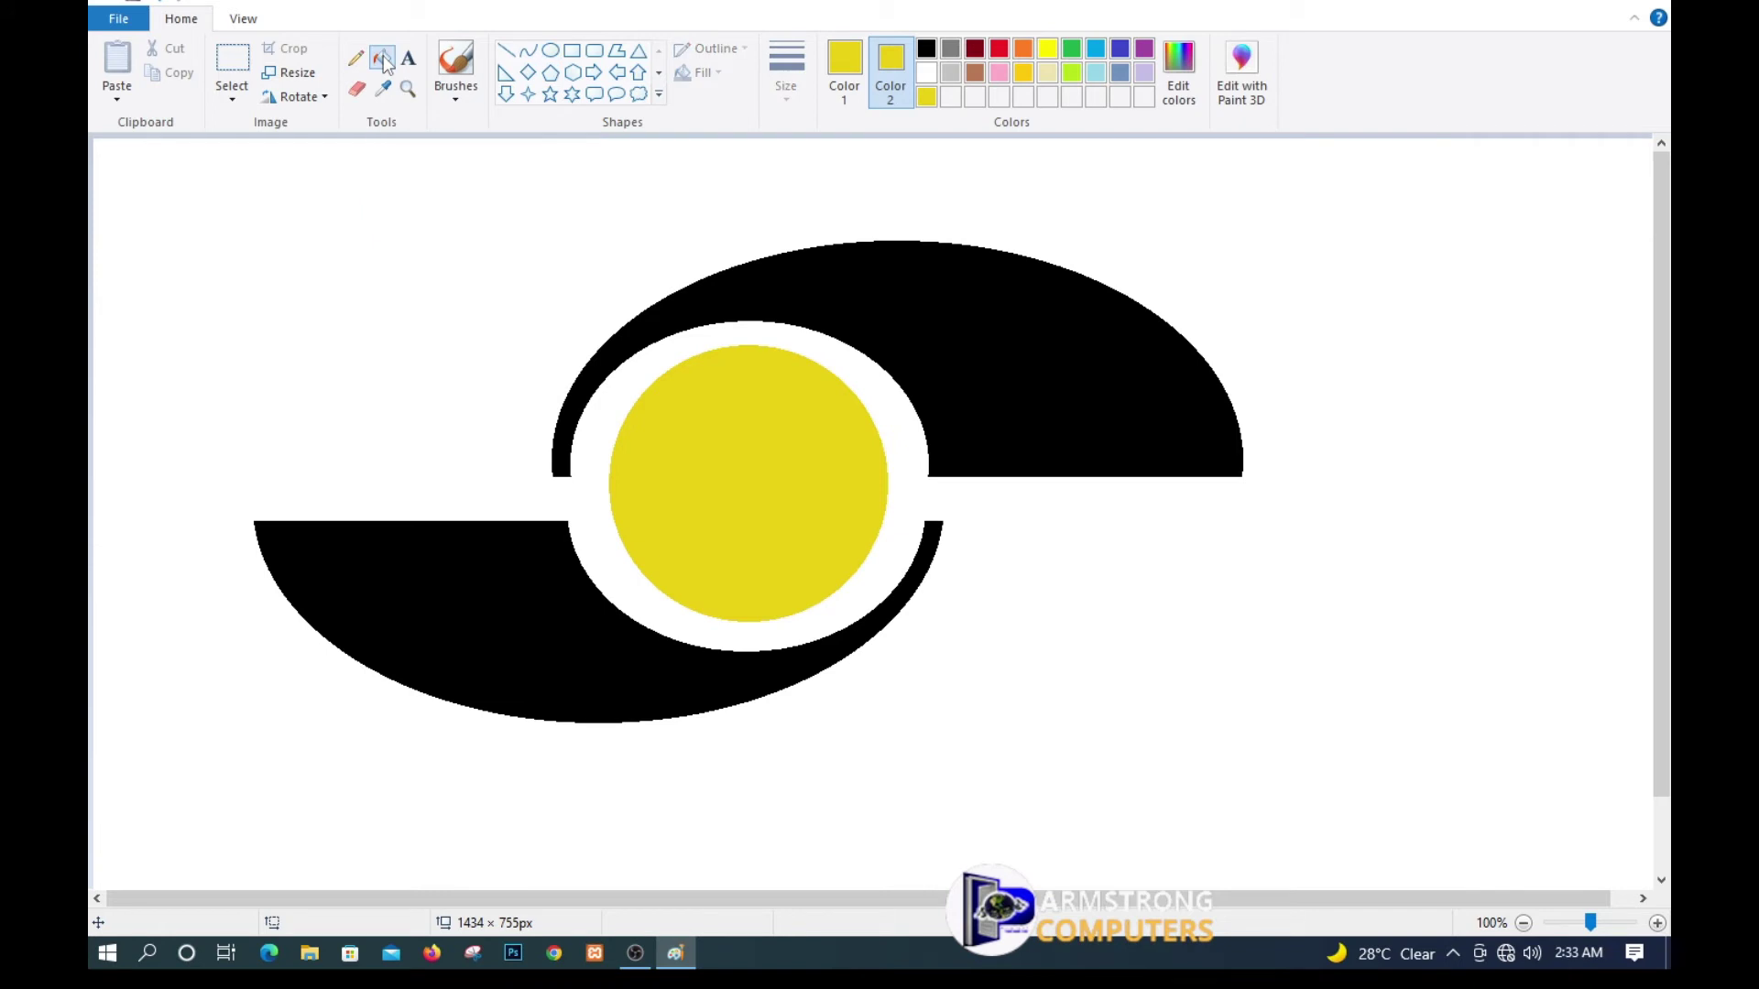
pyautogui.click(841, 66)
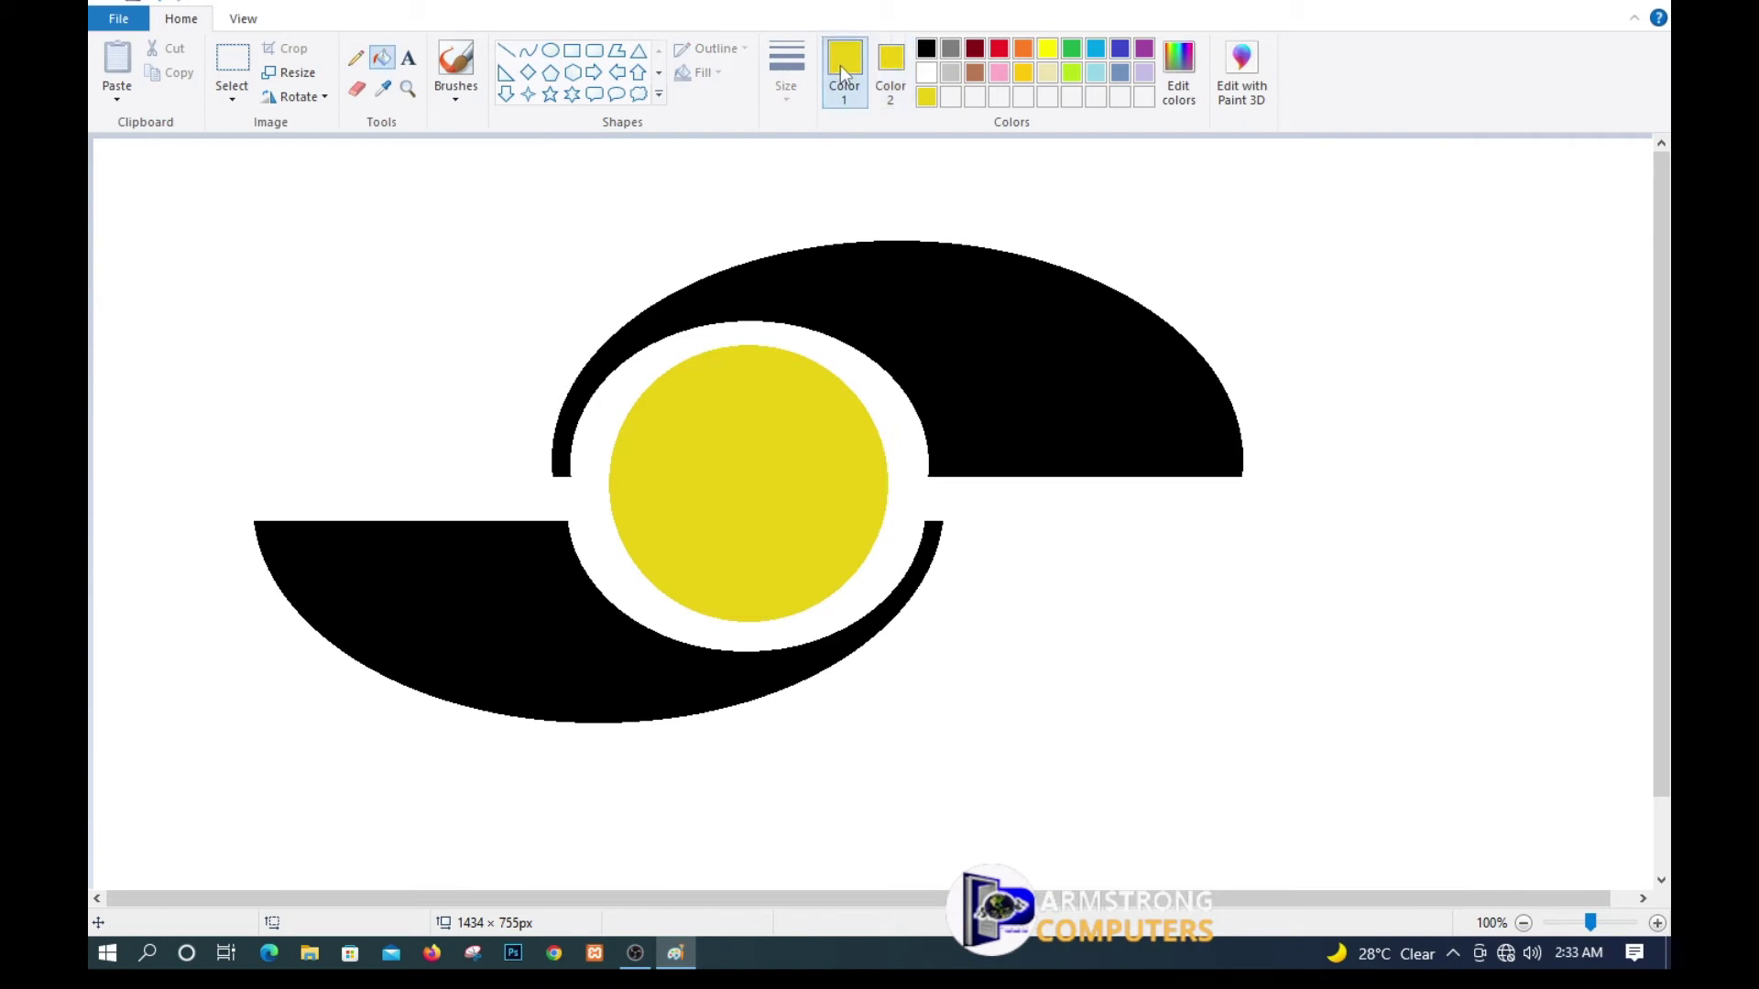
pyautogui.click(1001, 50)
pyautogui.click(889, 69)
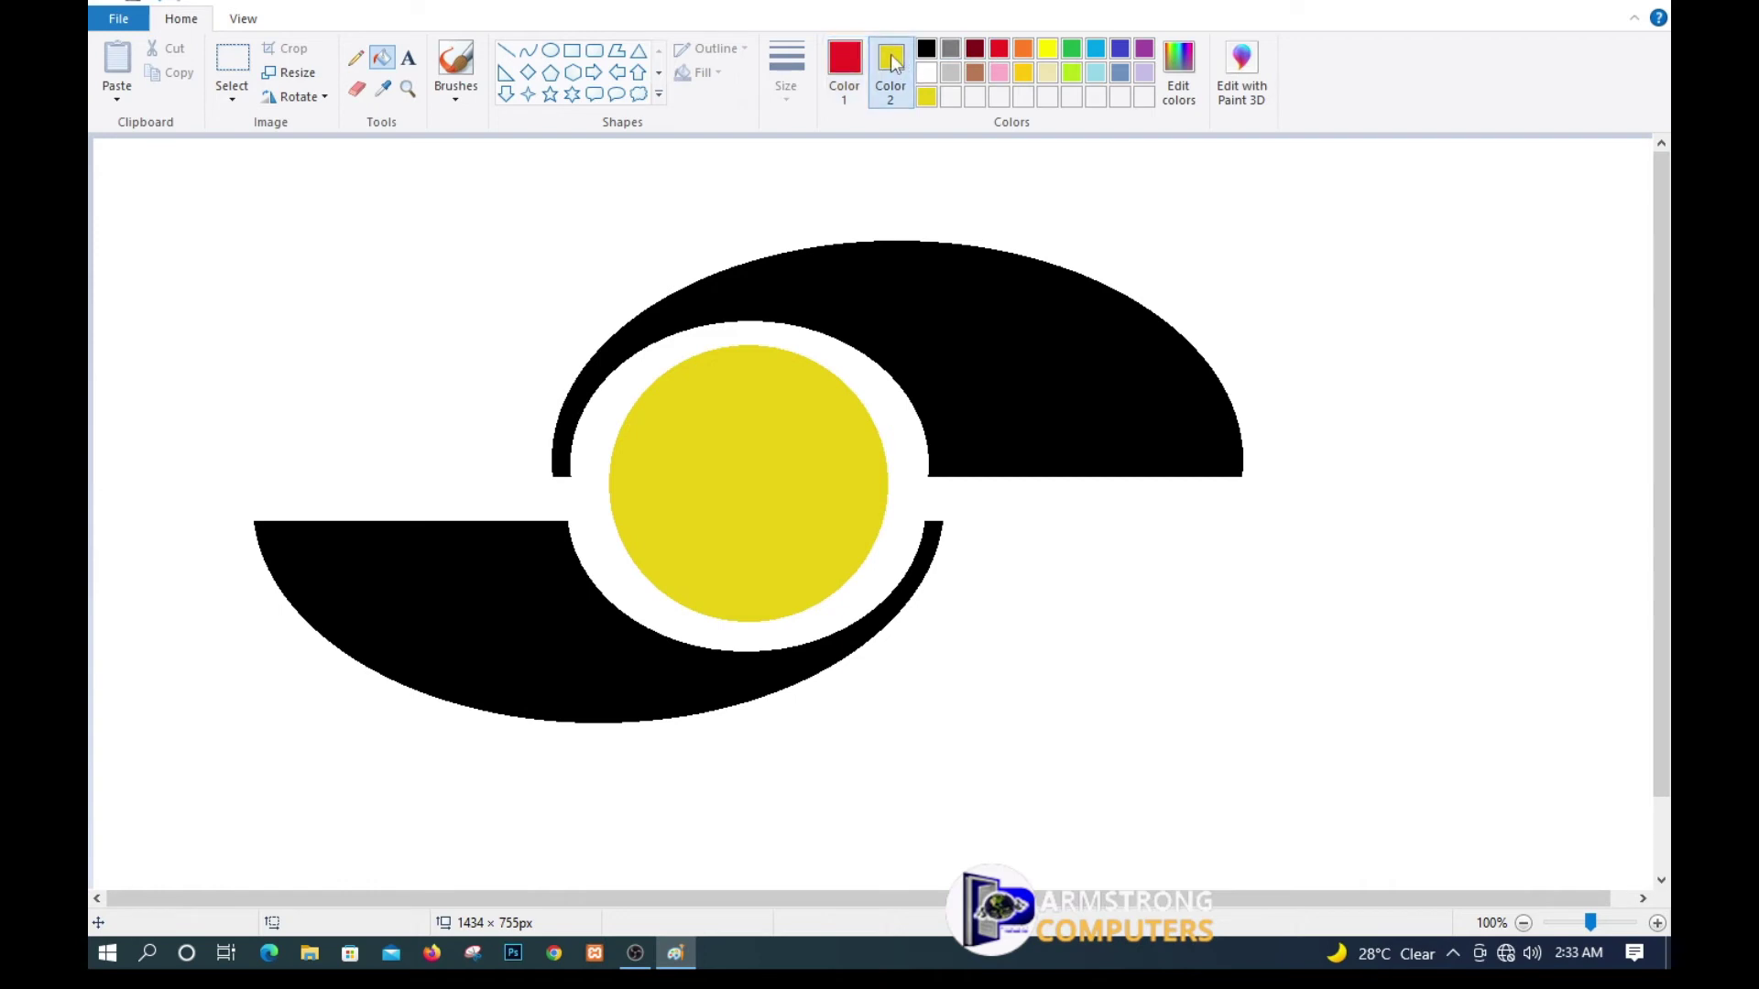
pyautogui.click(1001, 52)
pyautogui.click(1027, 331)
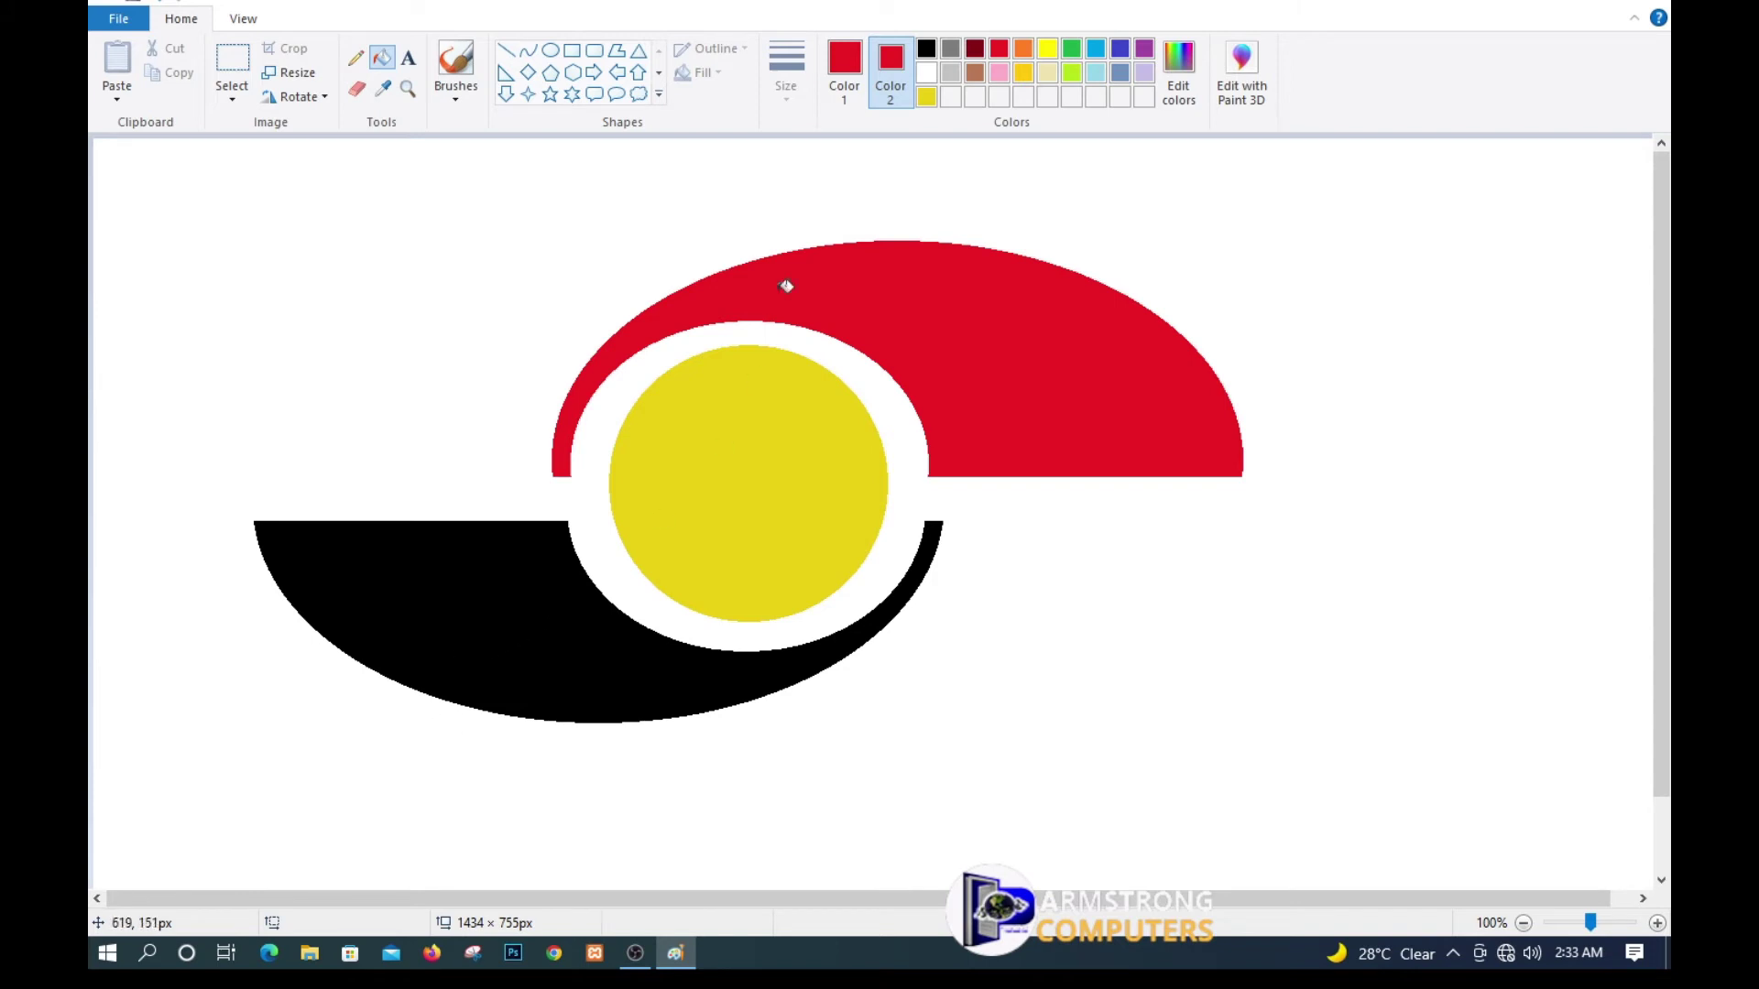
# Fill the lower swirl half with the standard palette green.
pyautogui.click(844, 68)
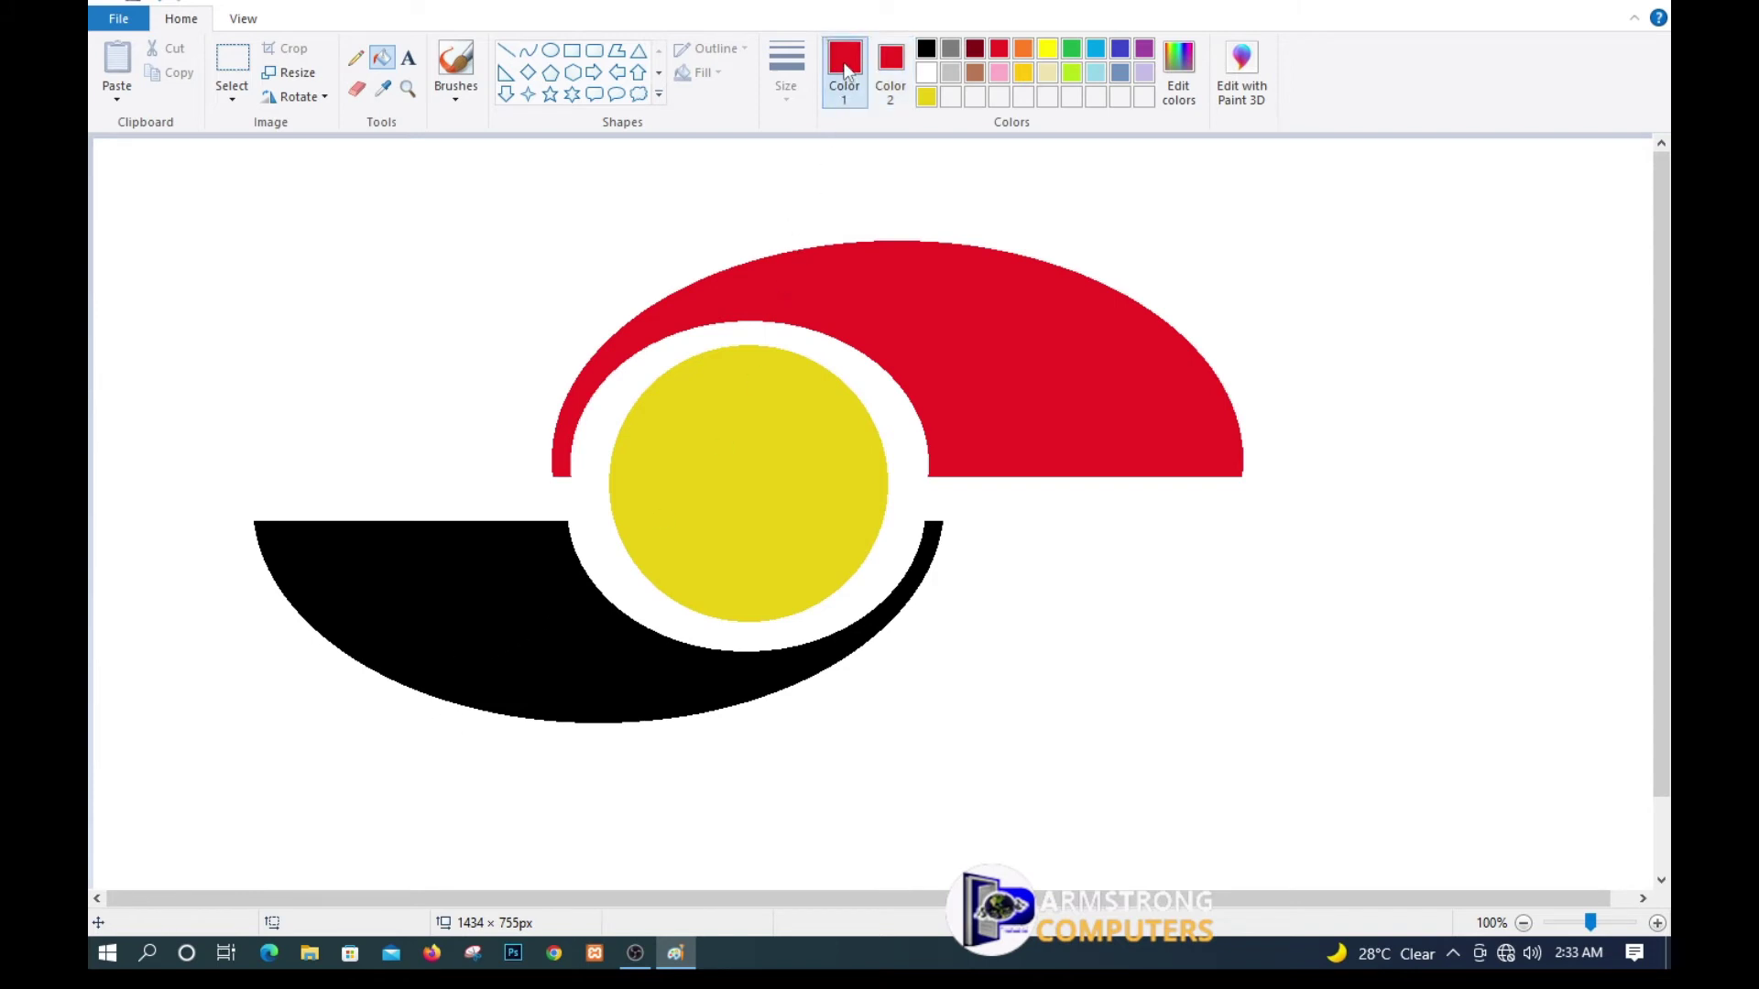
pyautogui.click(1072, 48)
pyautogui.click(503, 583)
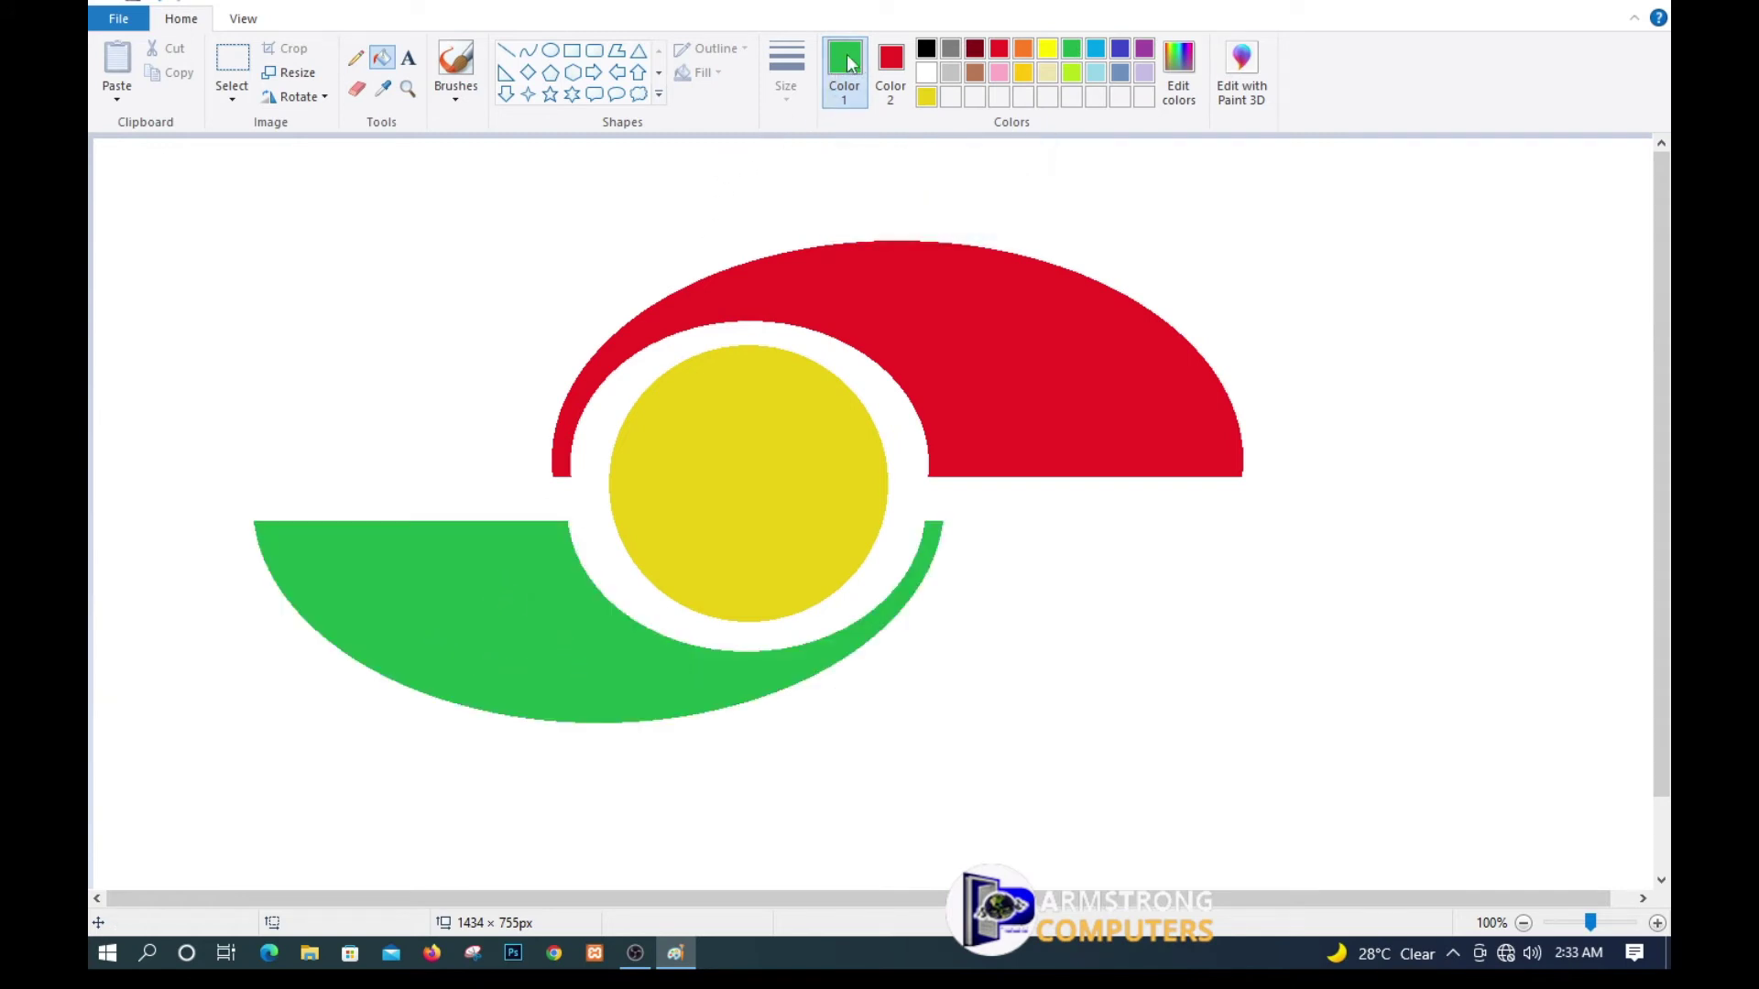
# Add dark green (red 0, green 64, blue 0) to the custom colors, set both colors to it and fill the lower swirl half.
pyautogui.click(1182, 66)
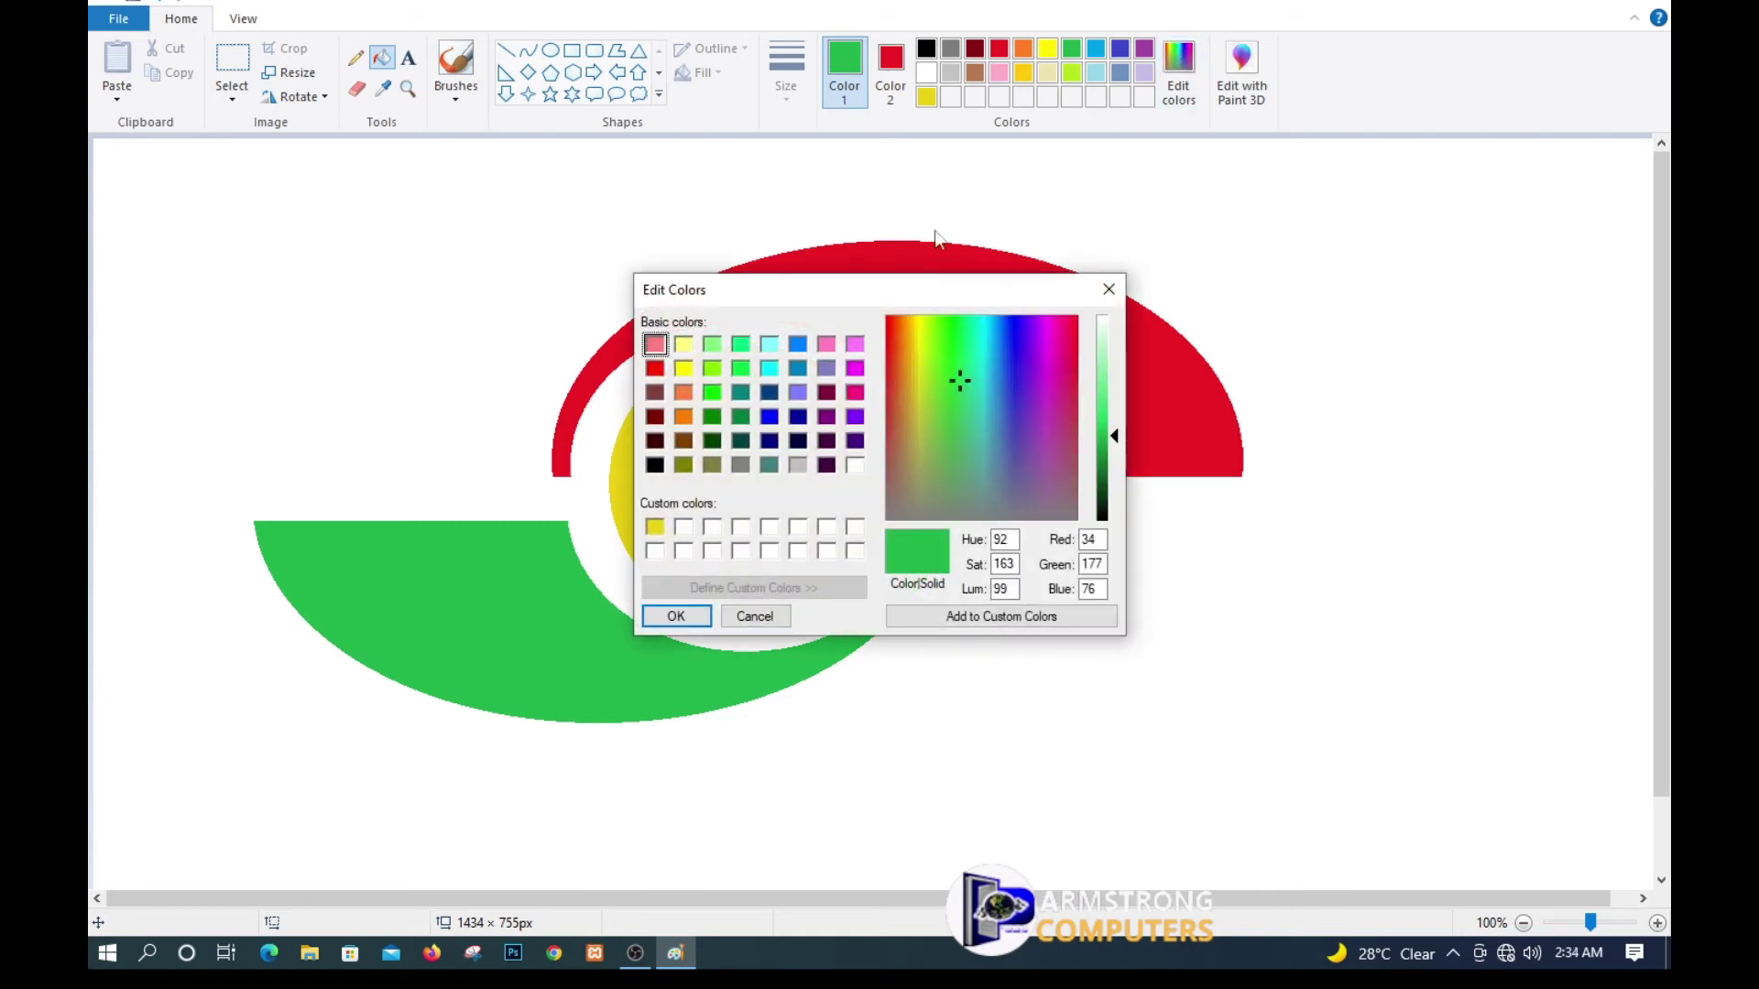
pyautogui.click(713, 442)
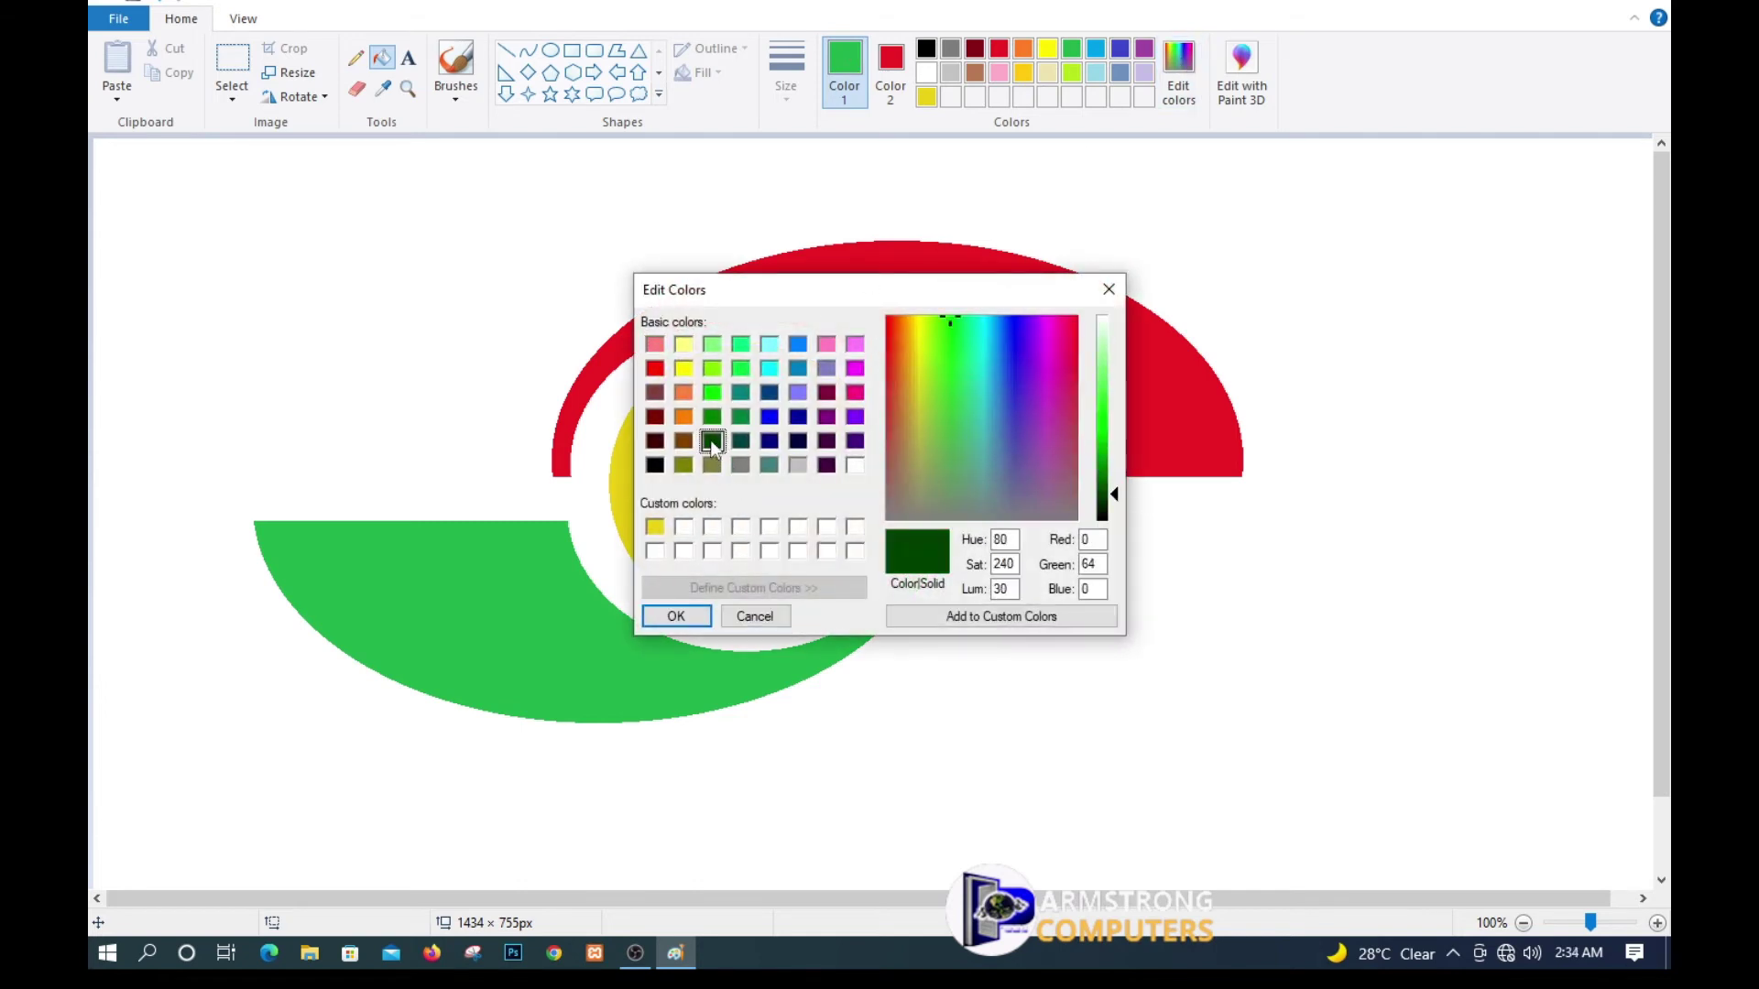
pyautogui.click(965, 618)
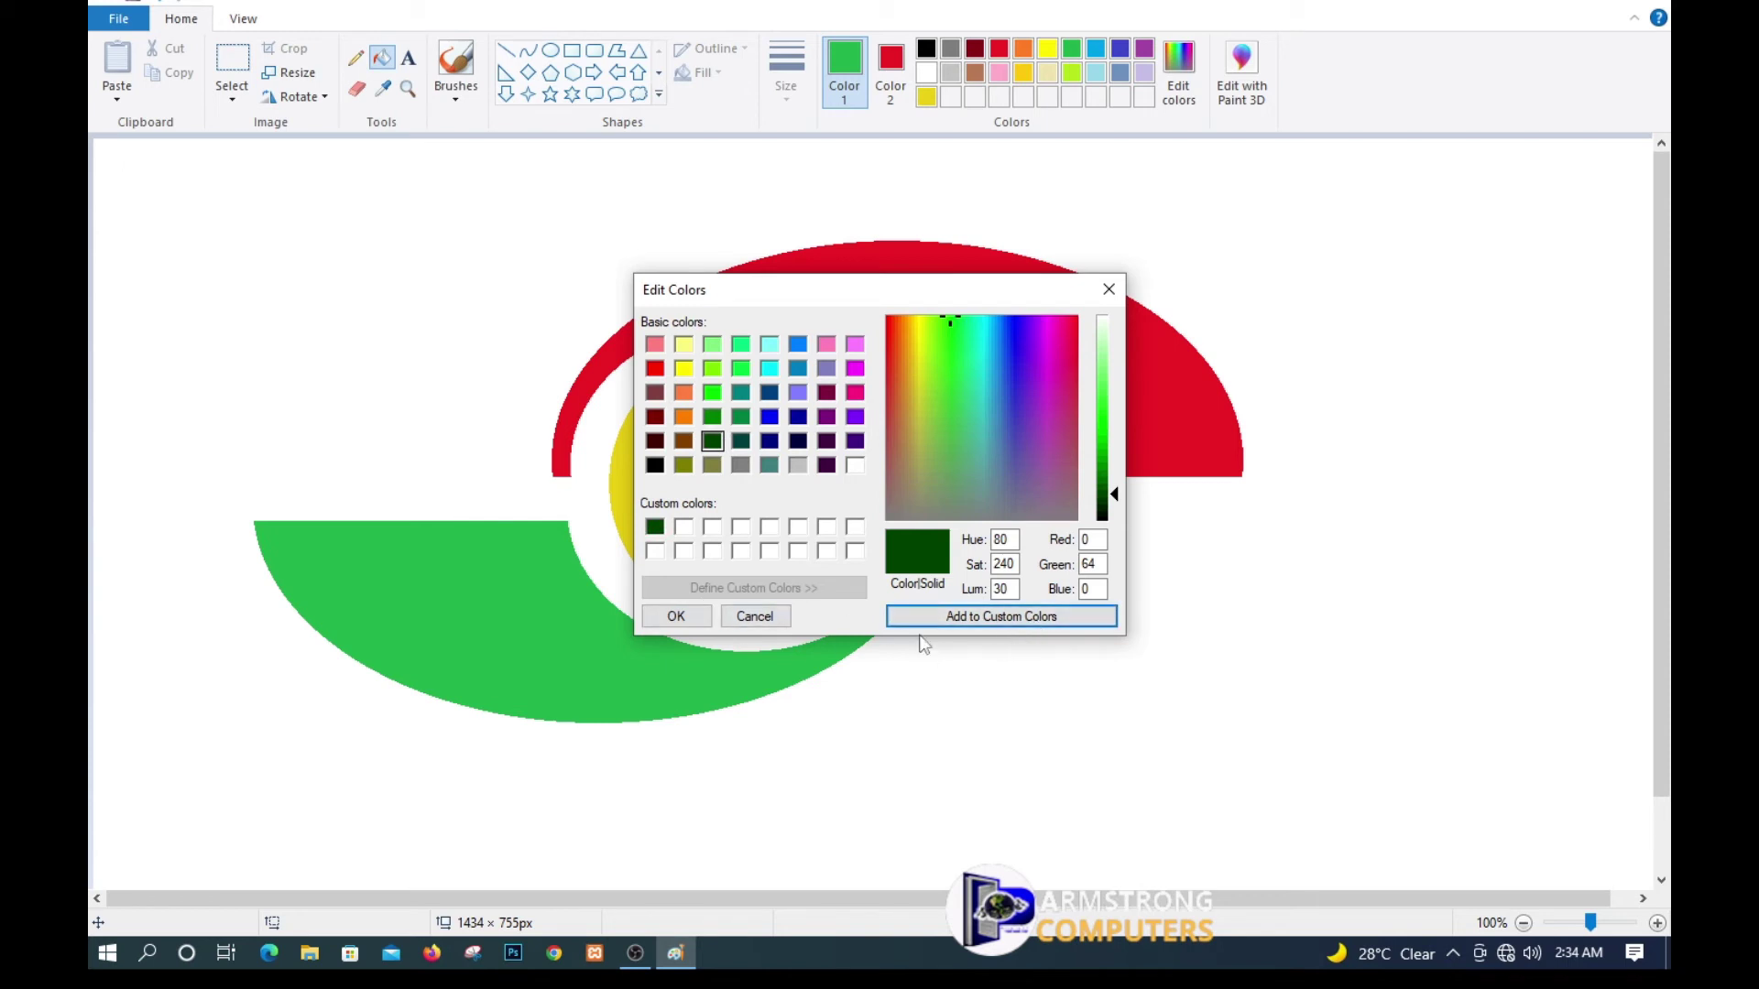
pyautogui.click(656, 530)
pyautogui.click(678, 613)
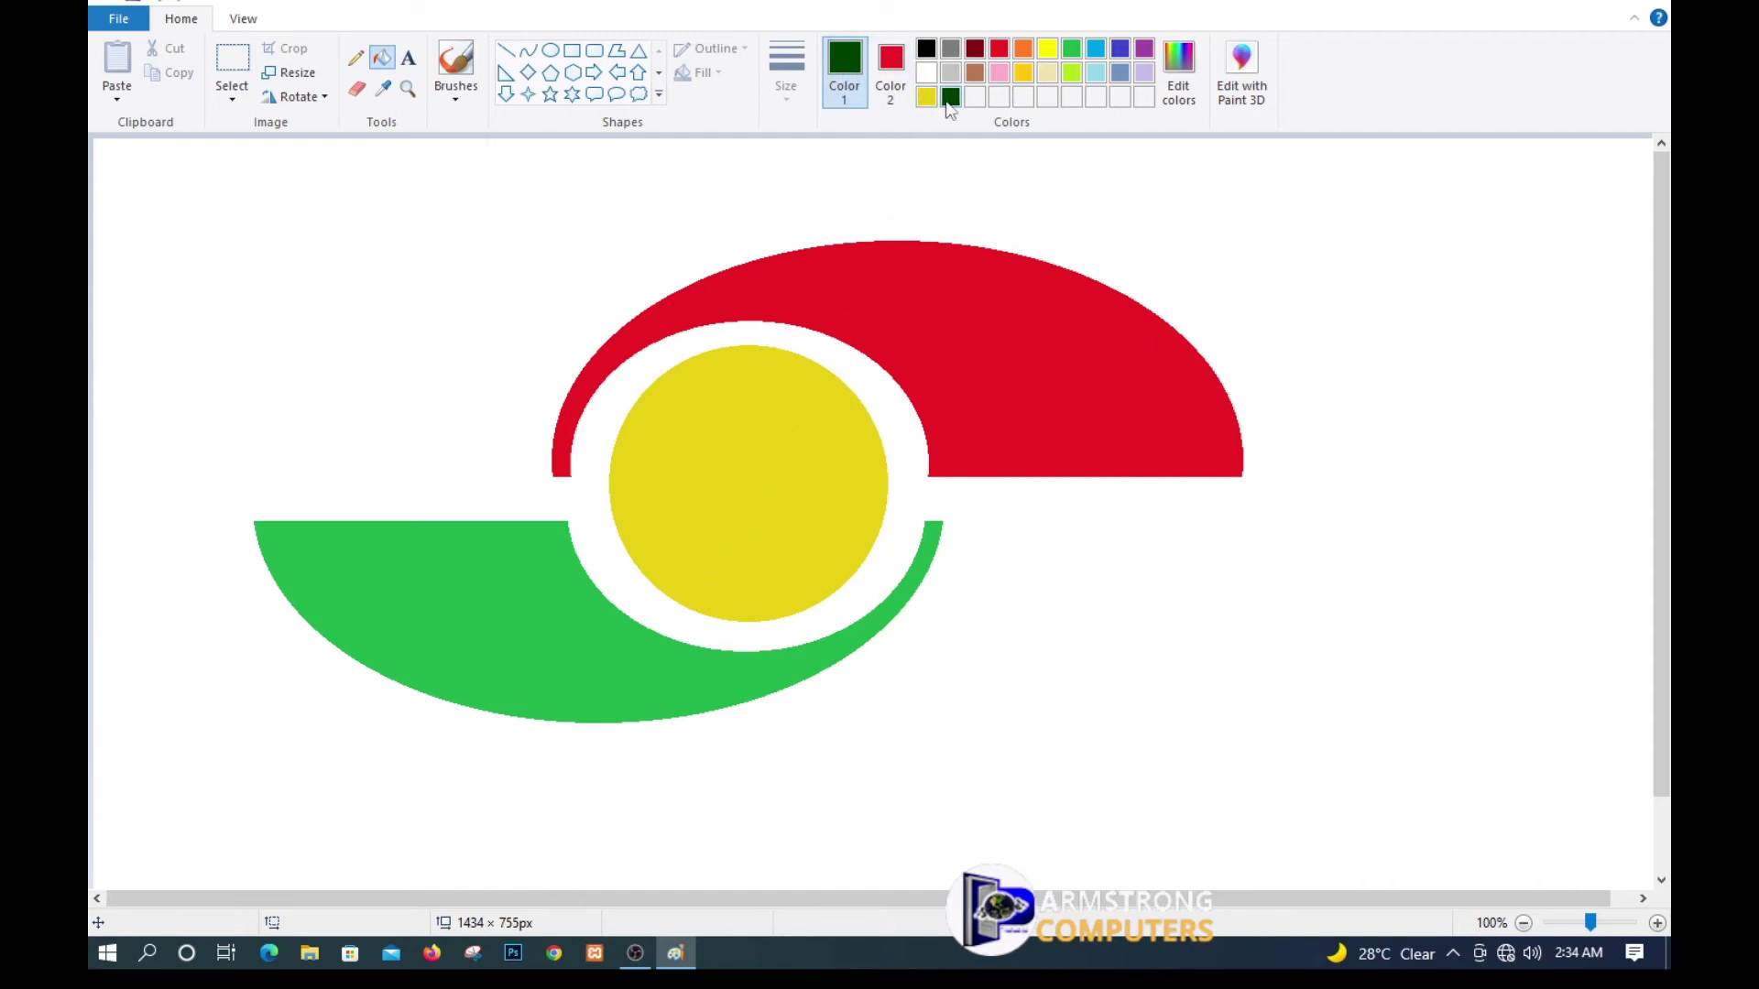
pyautogui.click(890, 82)
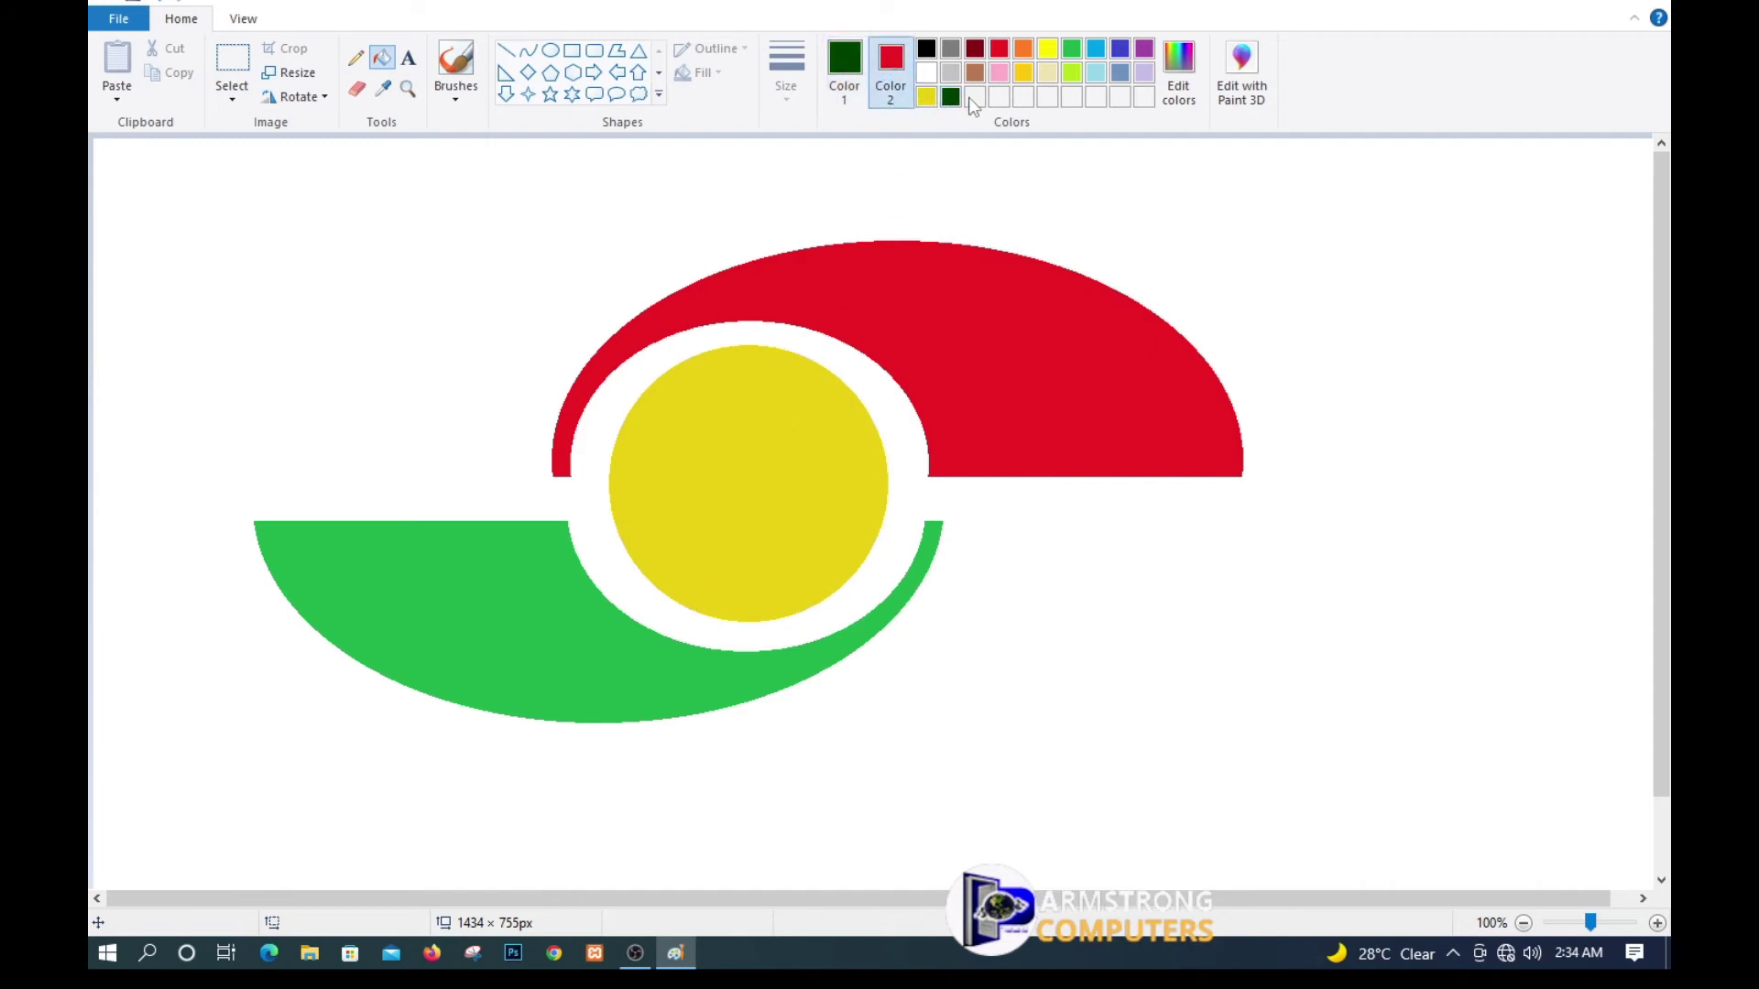
pyautogui.click(949, 96)
pyautogui.click(414, 585)
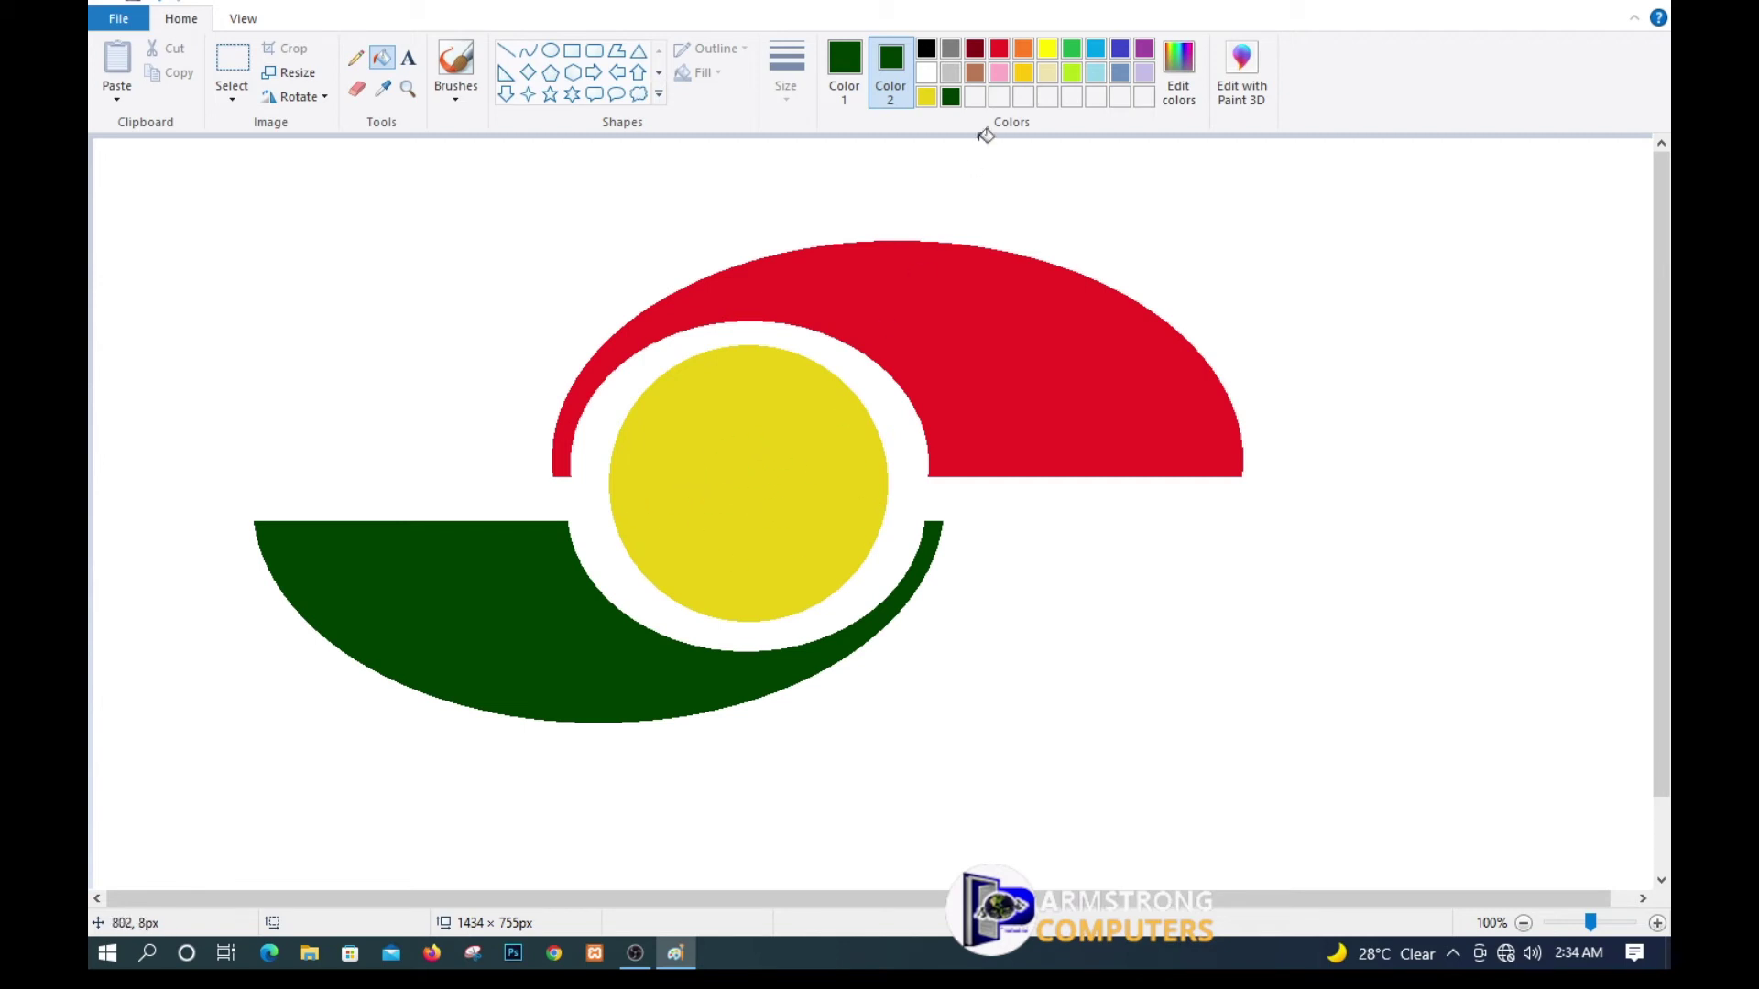
# Set both colors to the standard bright yellow and fill the central circle with it.
pyautogui.click(843, 75)
pyautogui.click(1047, 47)
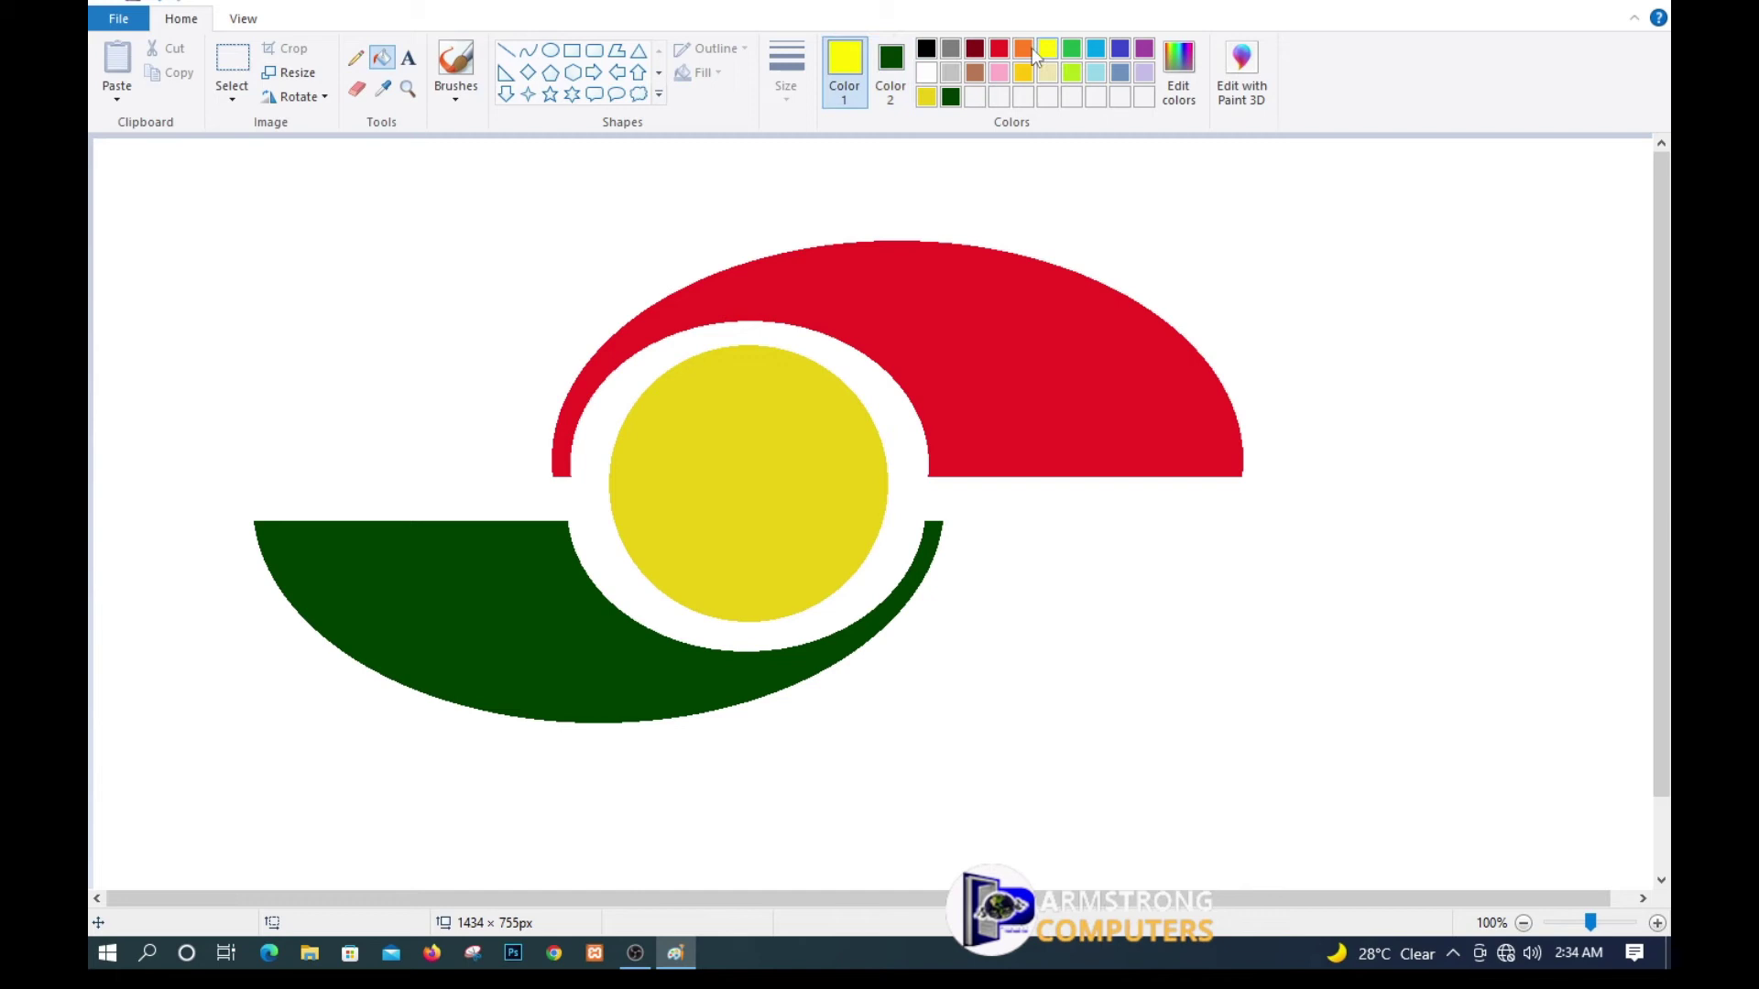
pyautogui.click(890, 73)
pyautogui.click(1050, 51)
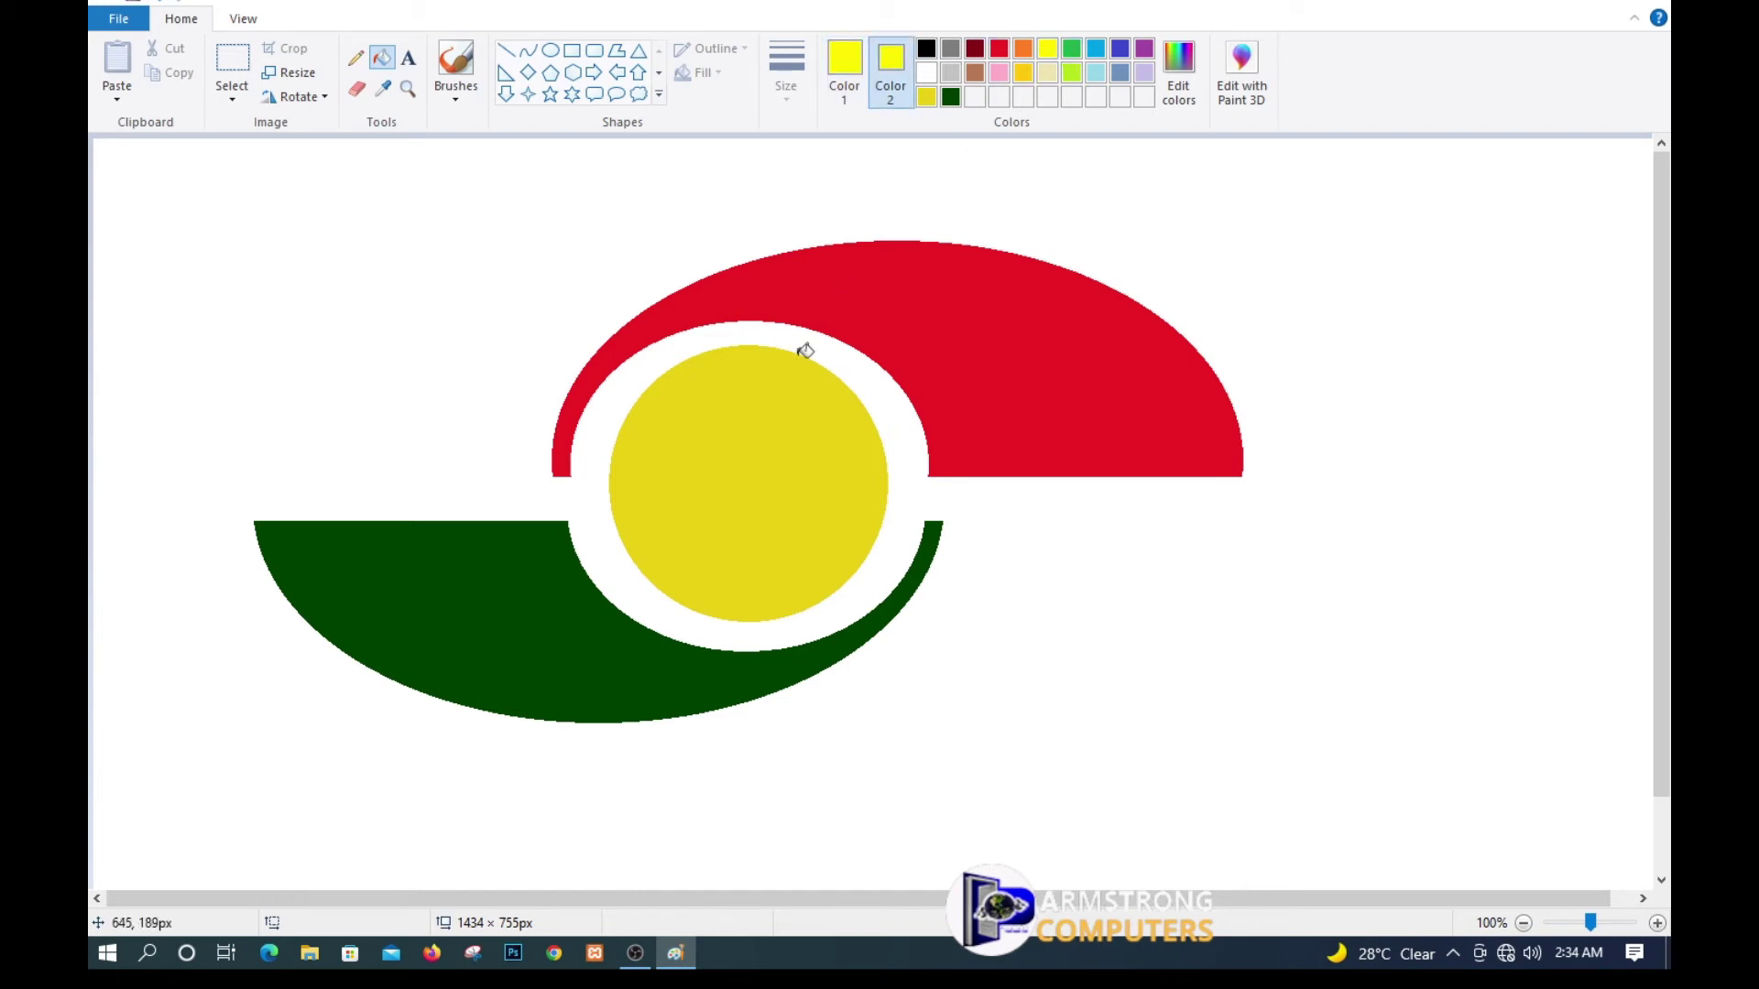
pyautogui.click(746, 433)
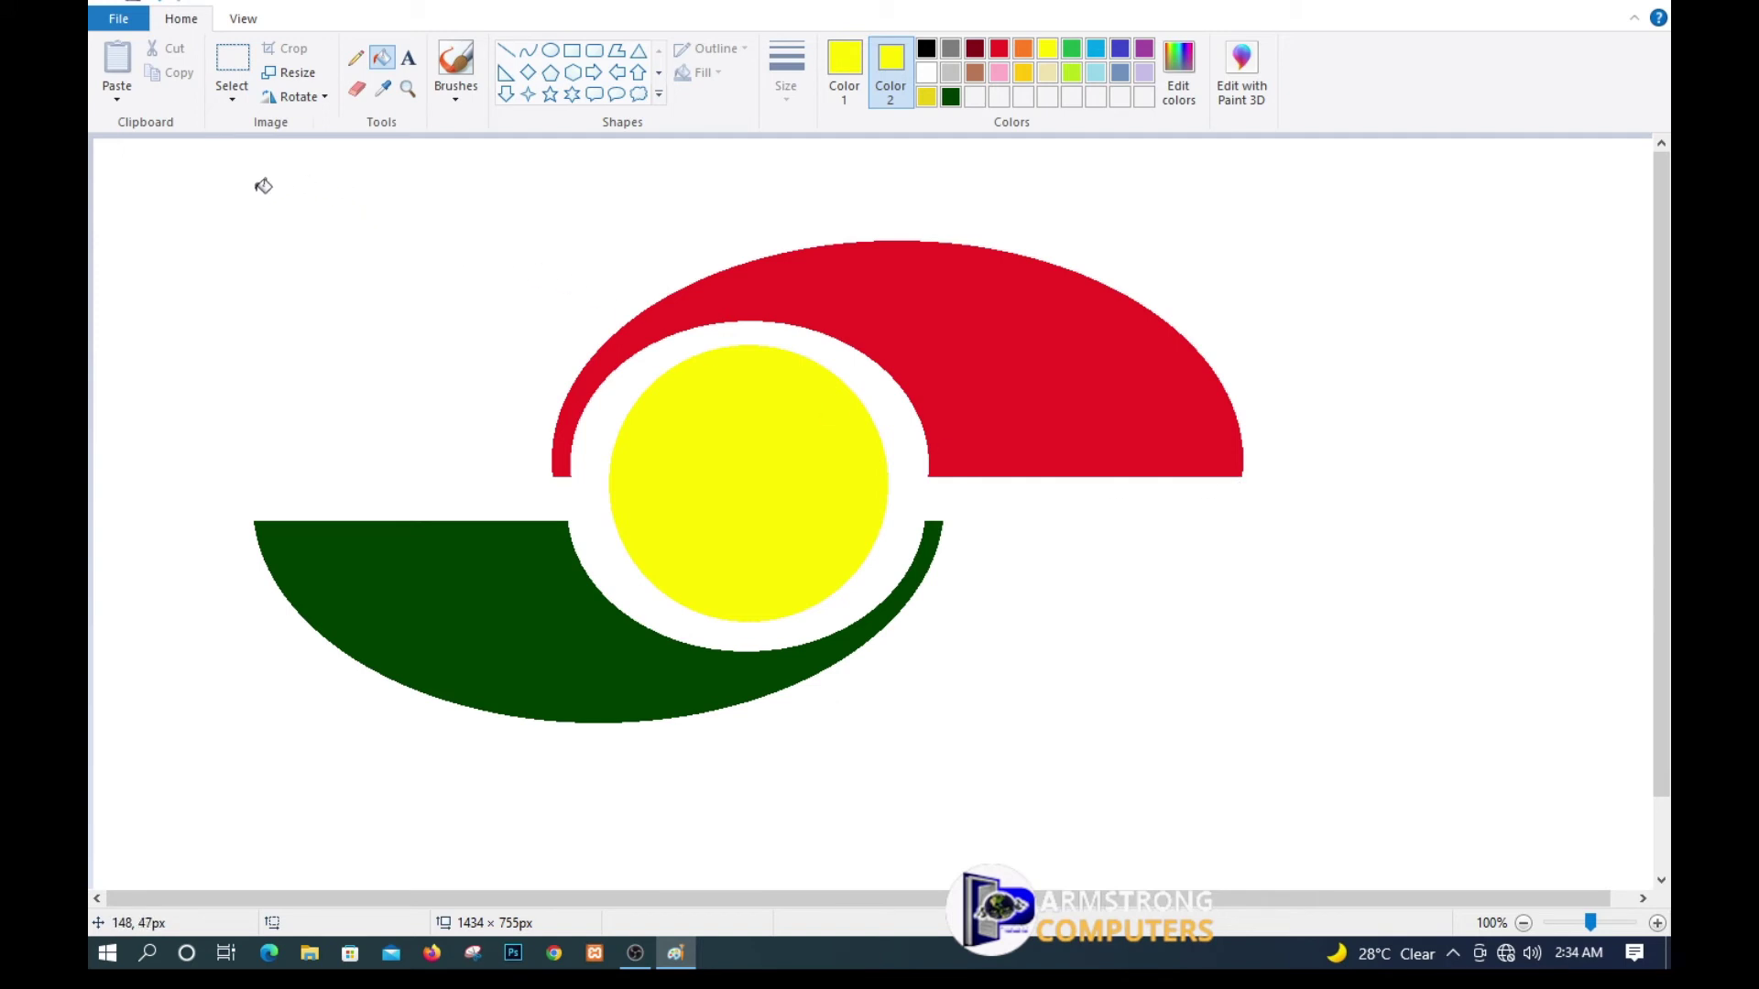
# Create a text box about 146 × 72 px below the right end of the red half and set the text color to black.
pyautogui.click(408, 60)
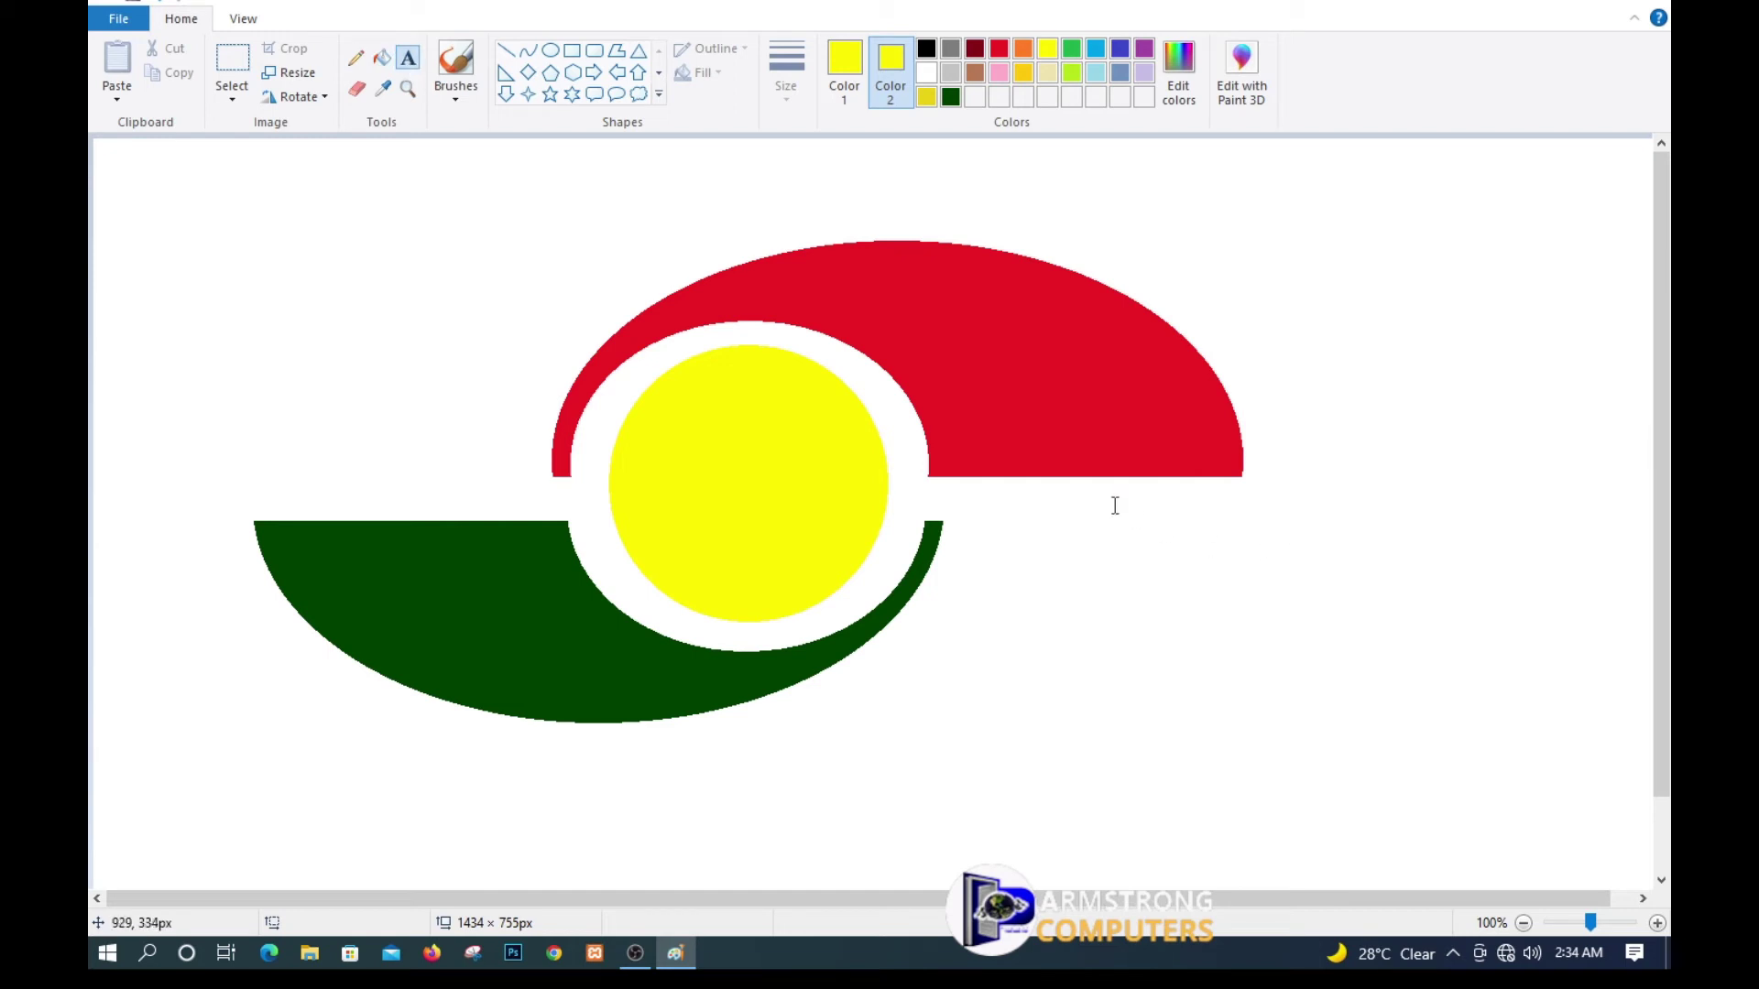
pyautogui.moveTo(1087, 486); pyautogui.dragTo(1246, 565)
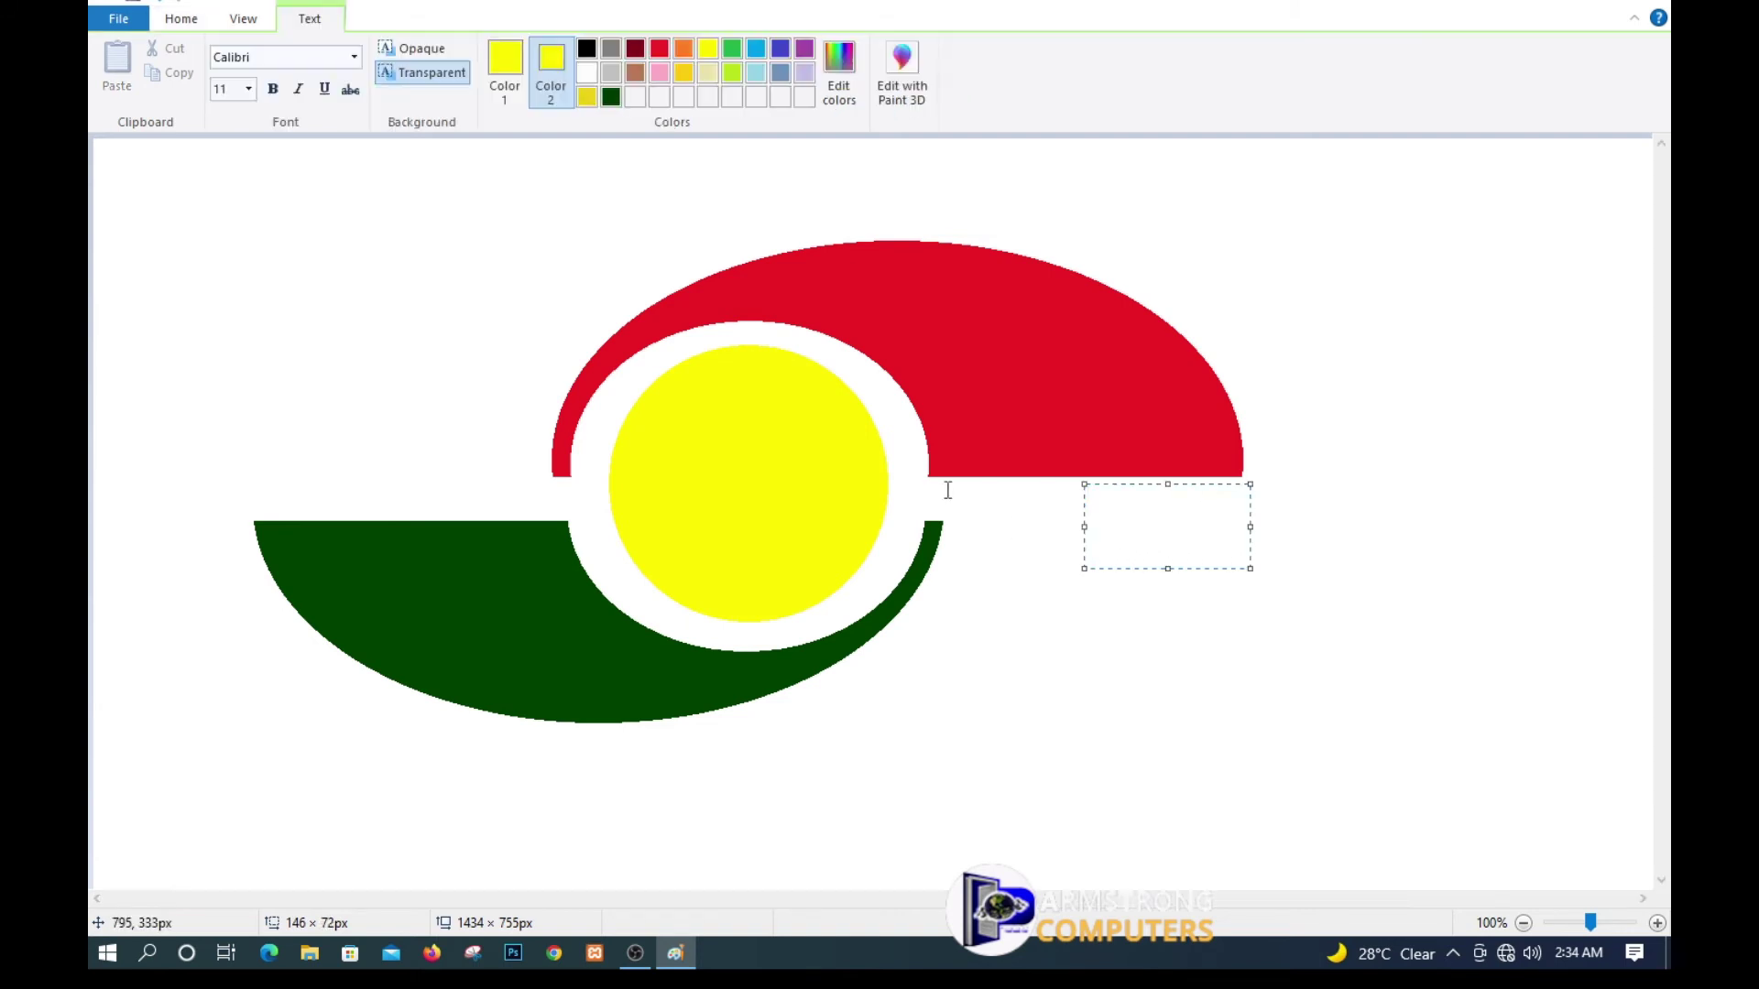
pyautogui.click(586, 48)
pyautogui.click(1001, 411)
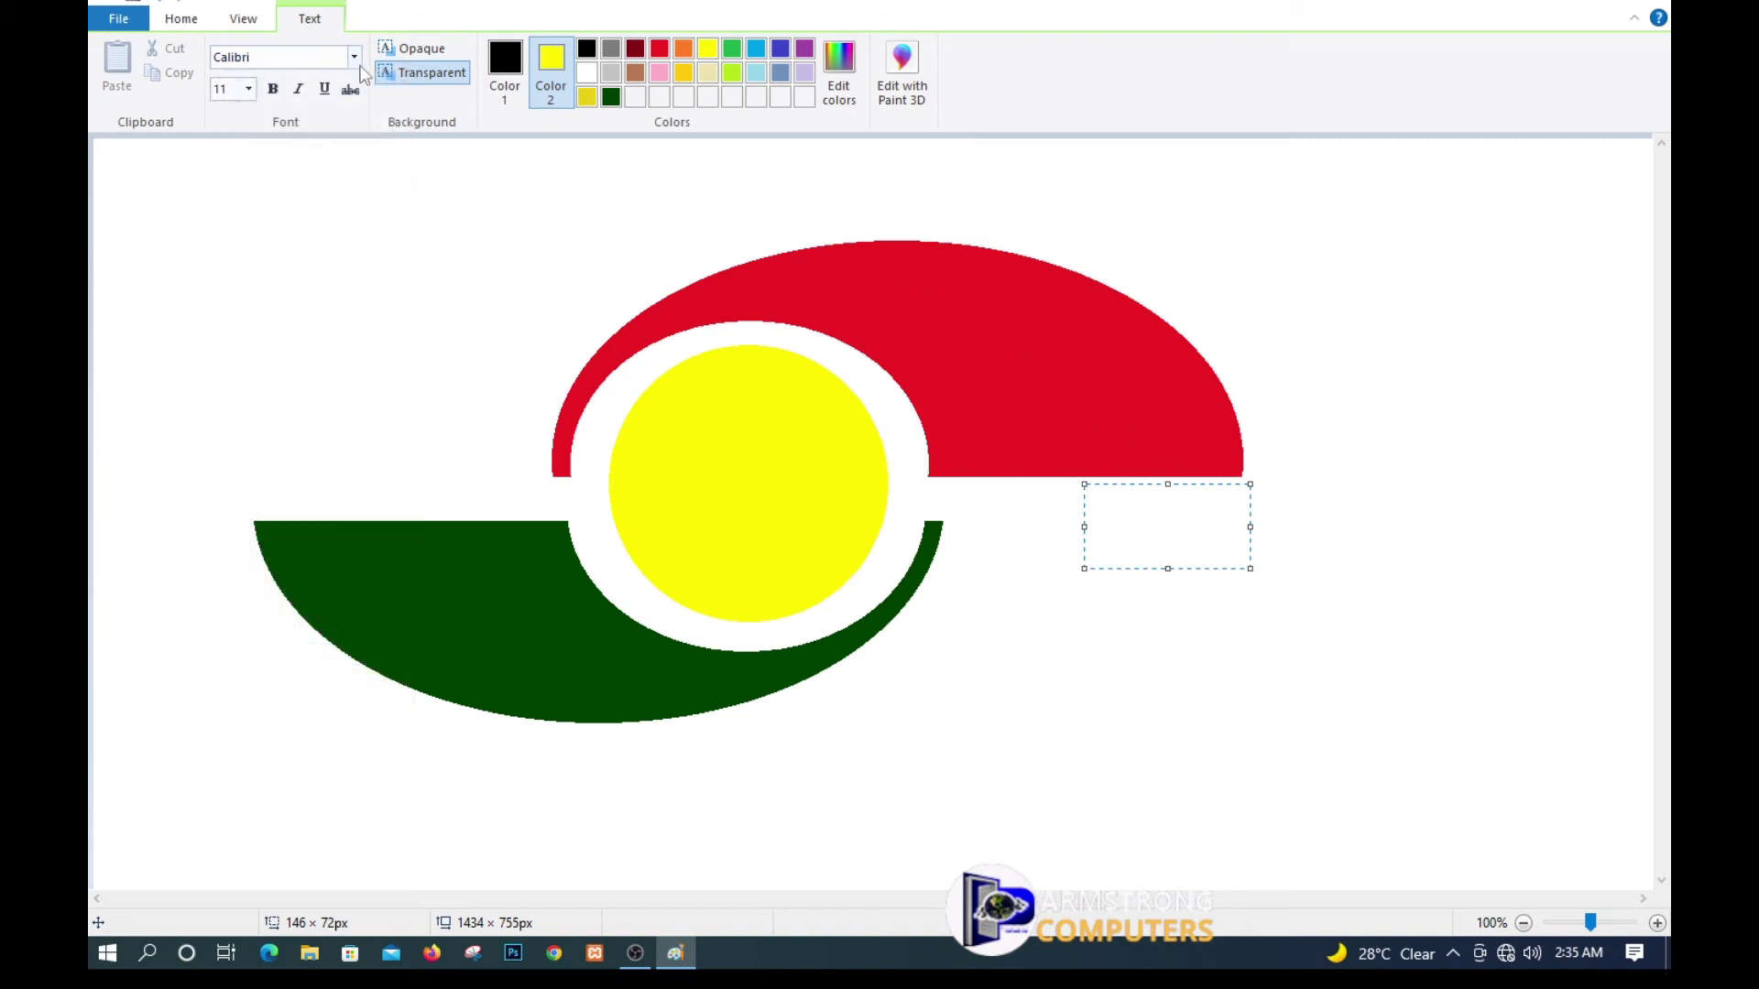
pyautogui.click(353, 59)
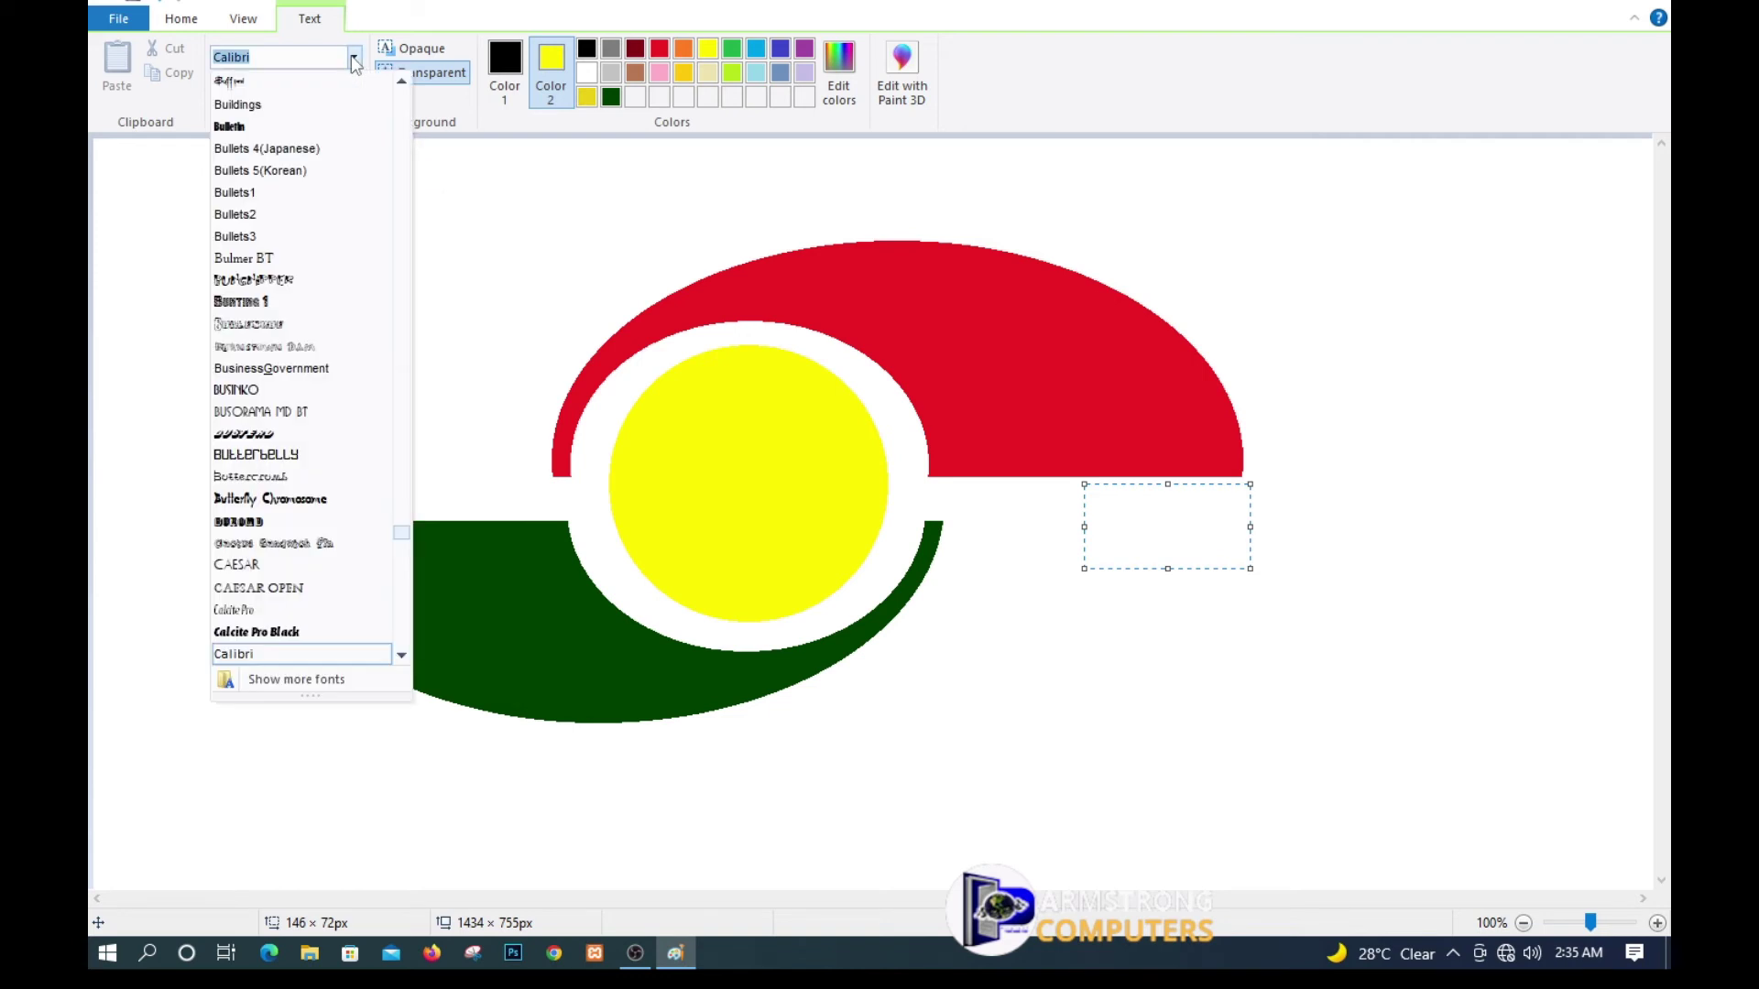
pyautogui.write('t')
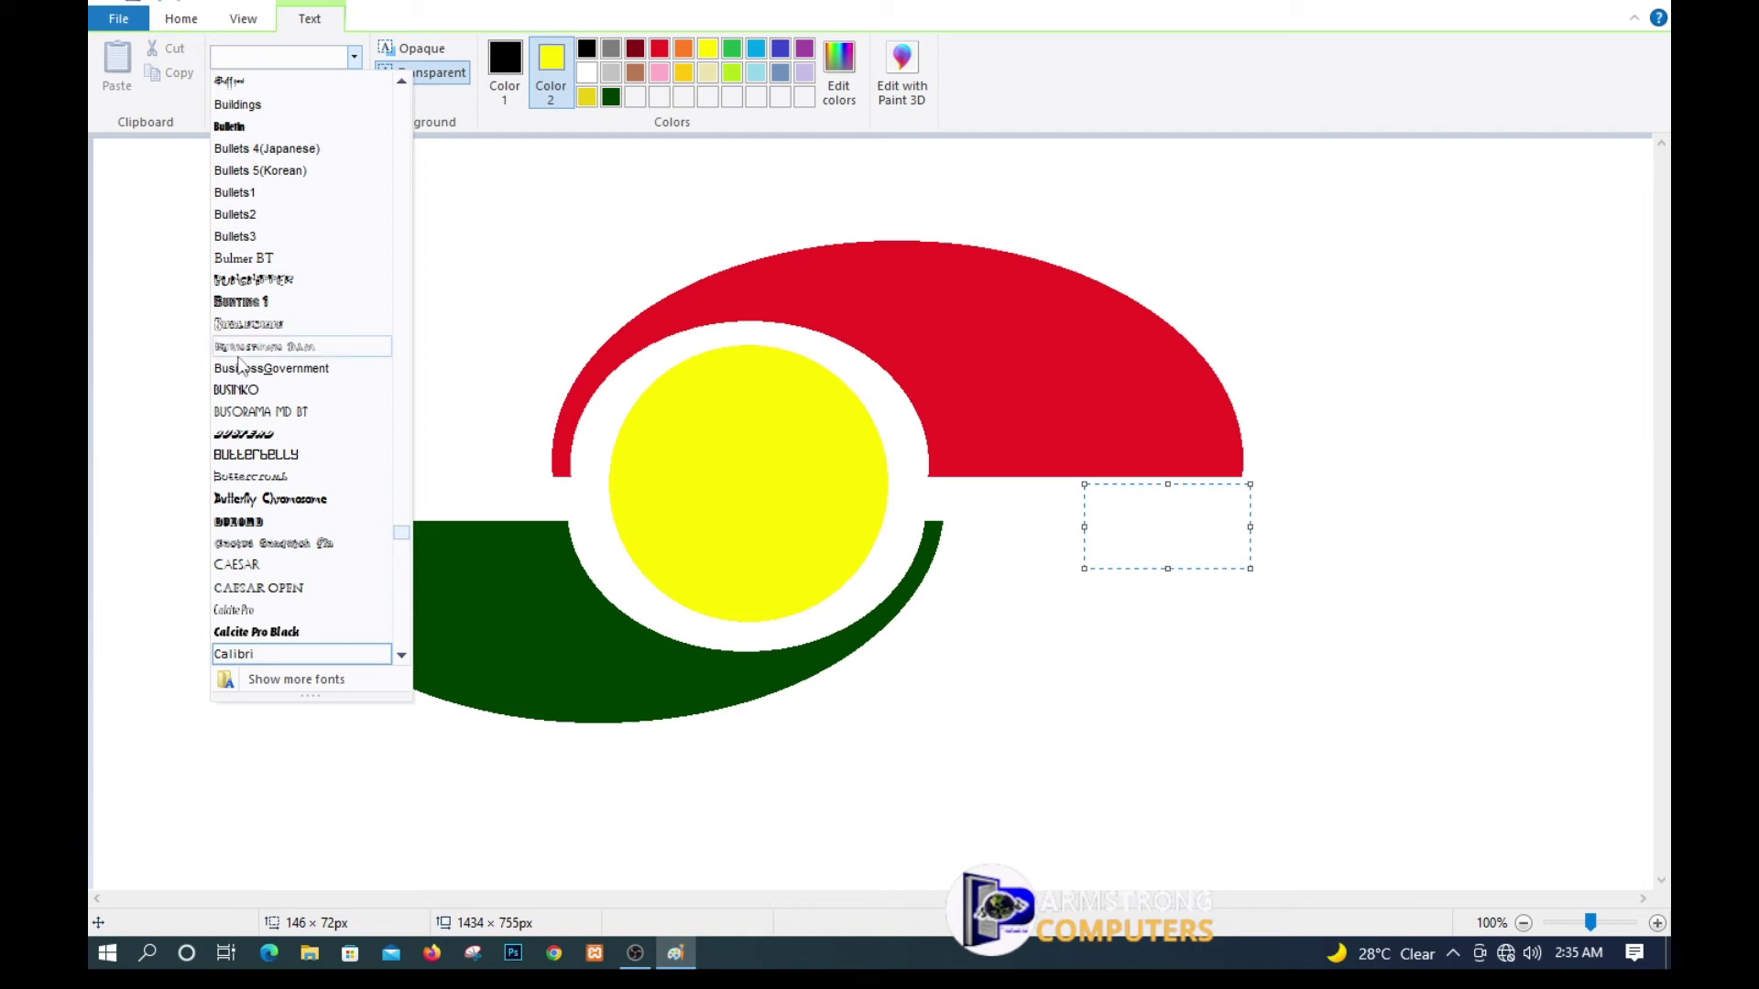
pyautogui.click(260, 675)
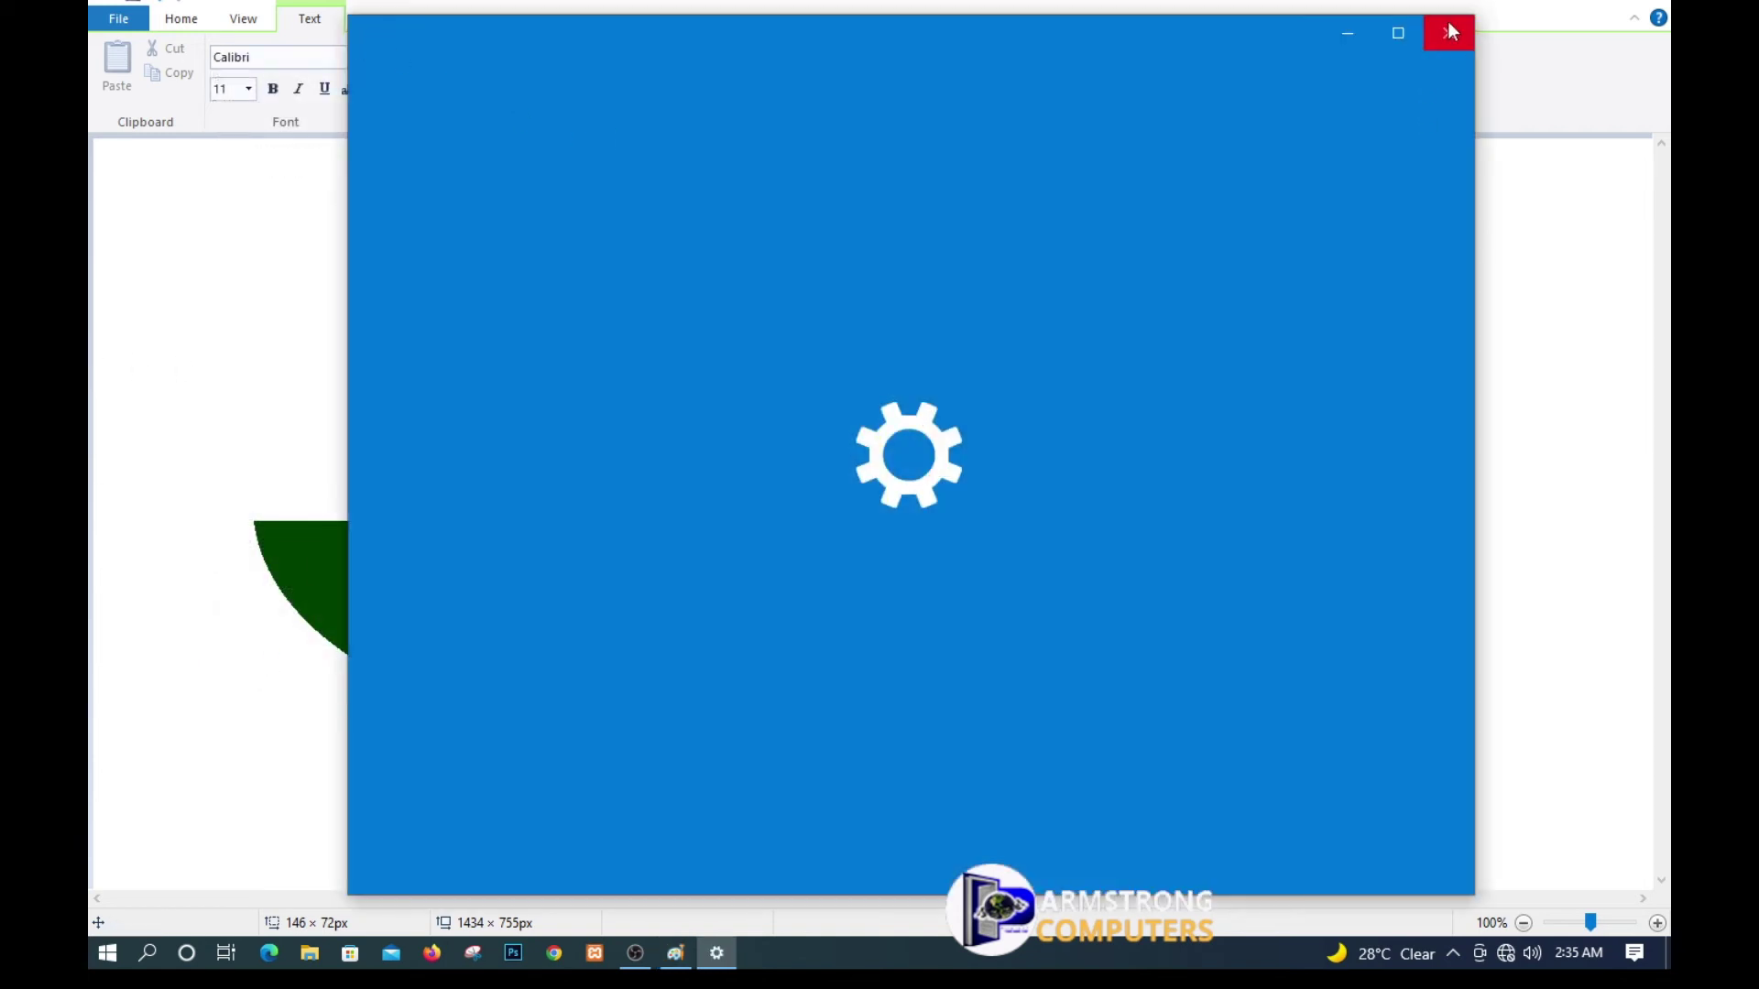
pyautogui.click(1448, 33)
pyautogui.click(354, 58)
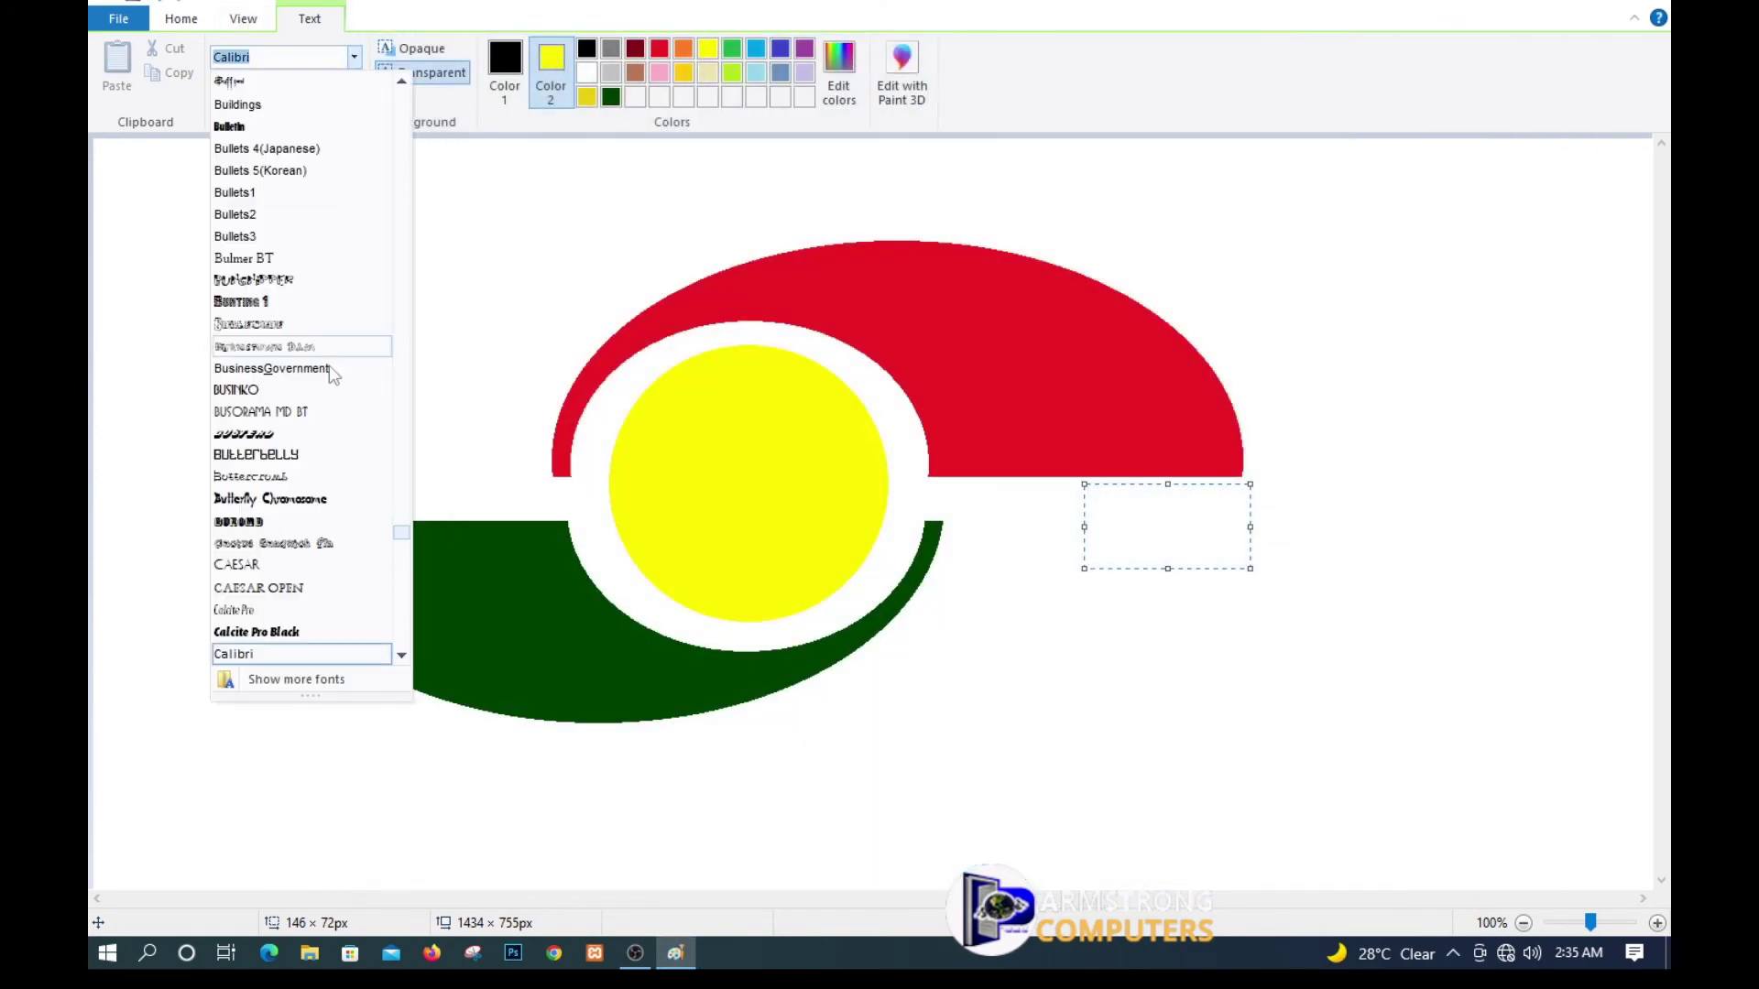
pyautogui.scroll(-3, 348, 664)
pyautogui.scroll(-1, 273, 591)
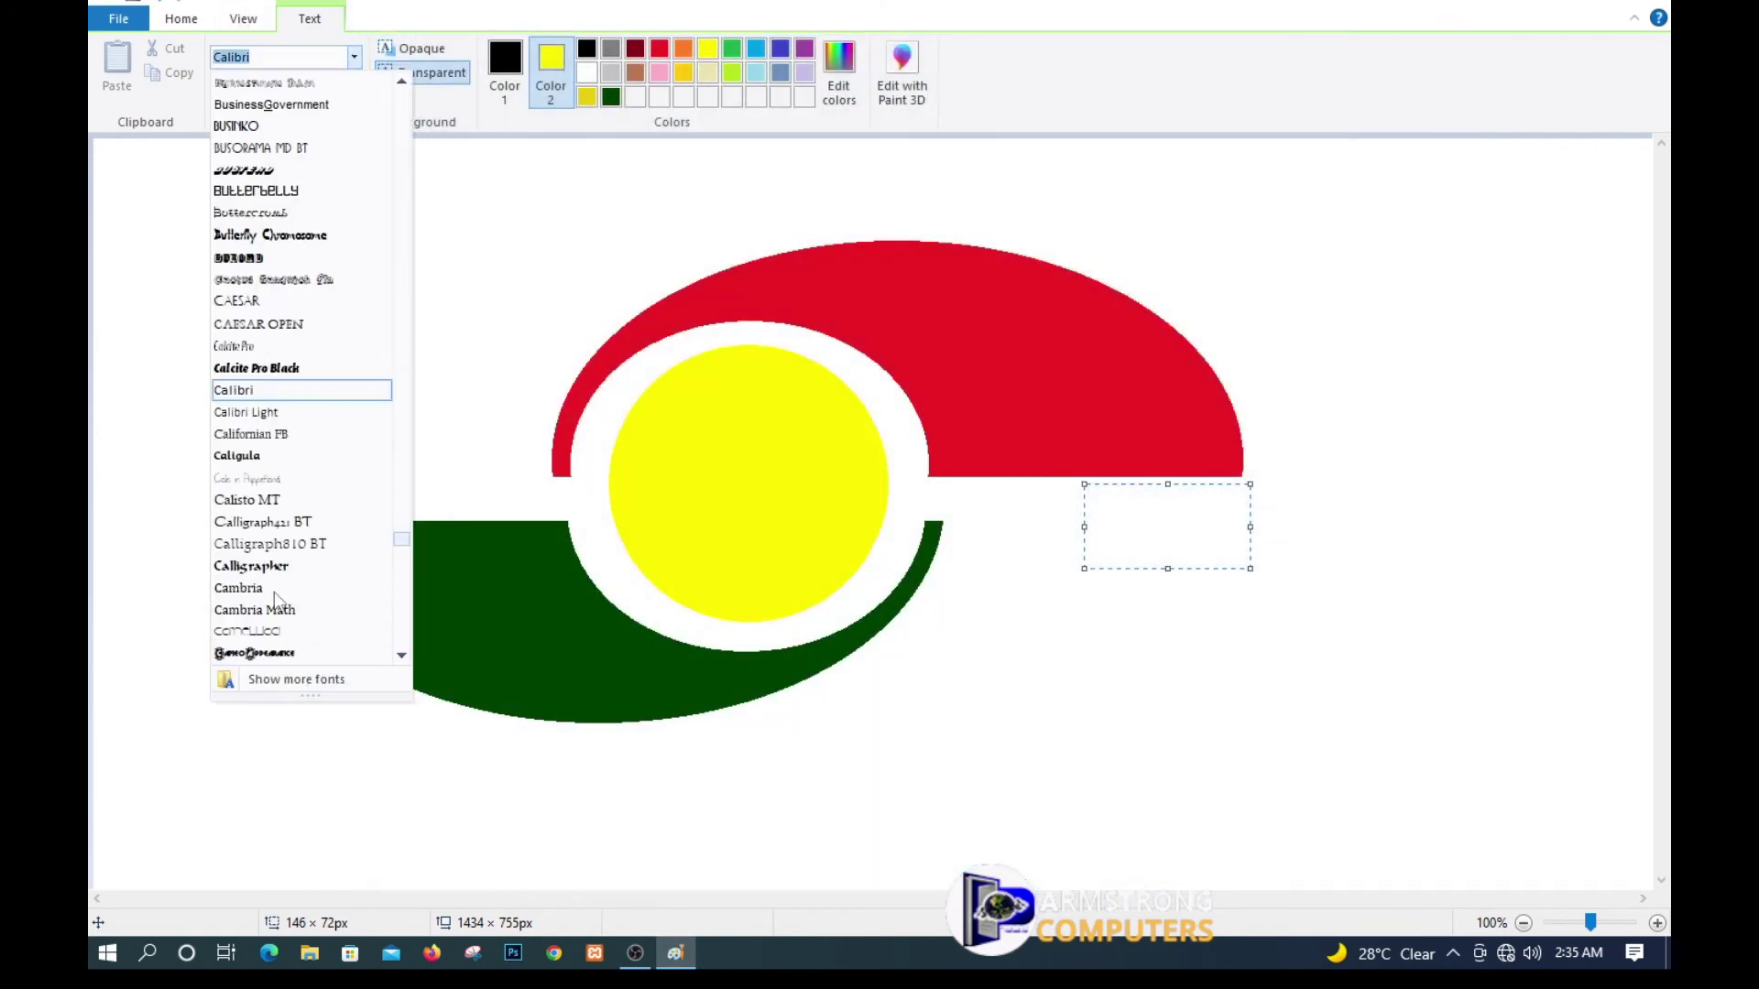
pyautogui.write('t')
pyautogui.scroll(-12, 339, 513)
pyautogui.scroll(-20, 319, 520)
pyautogui.scroll(-20, 319, 520)
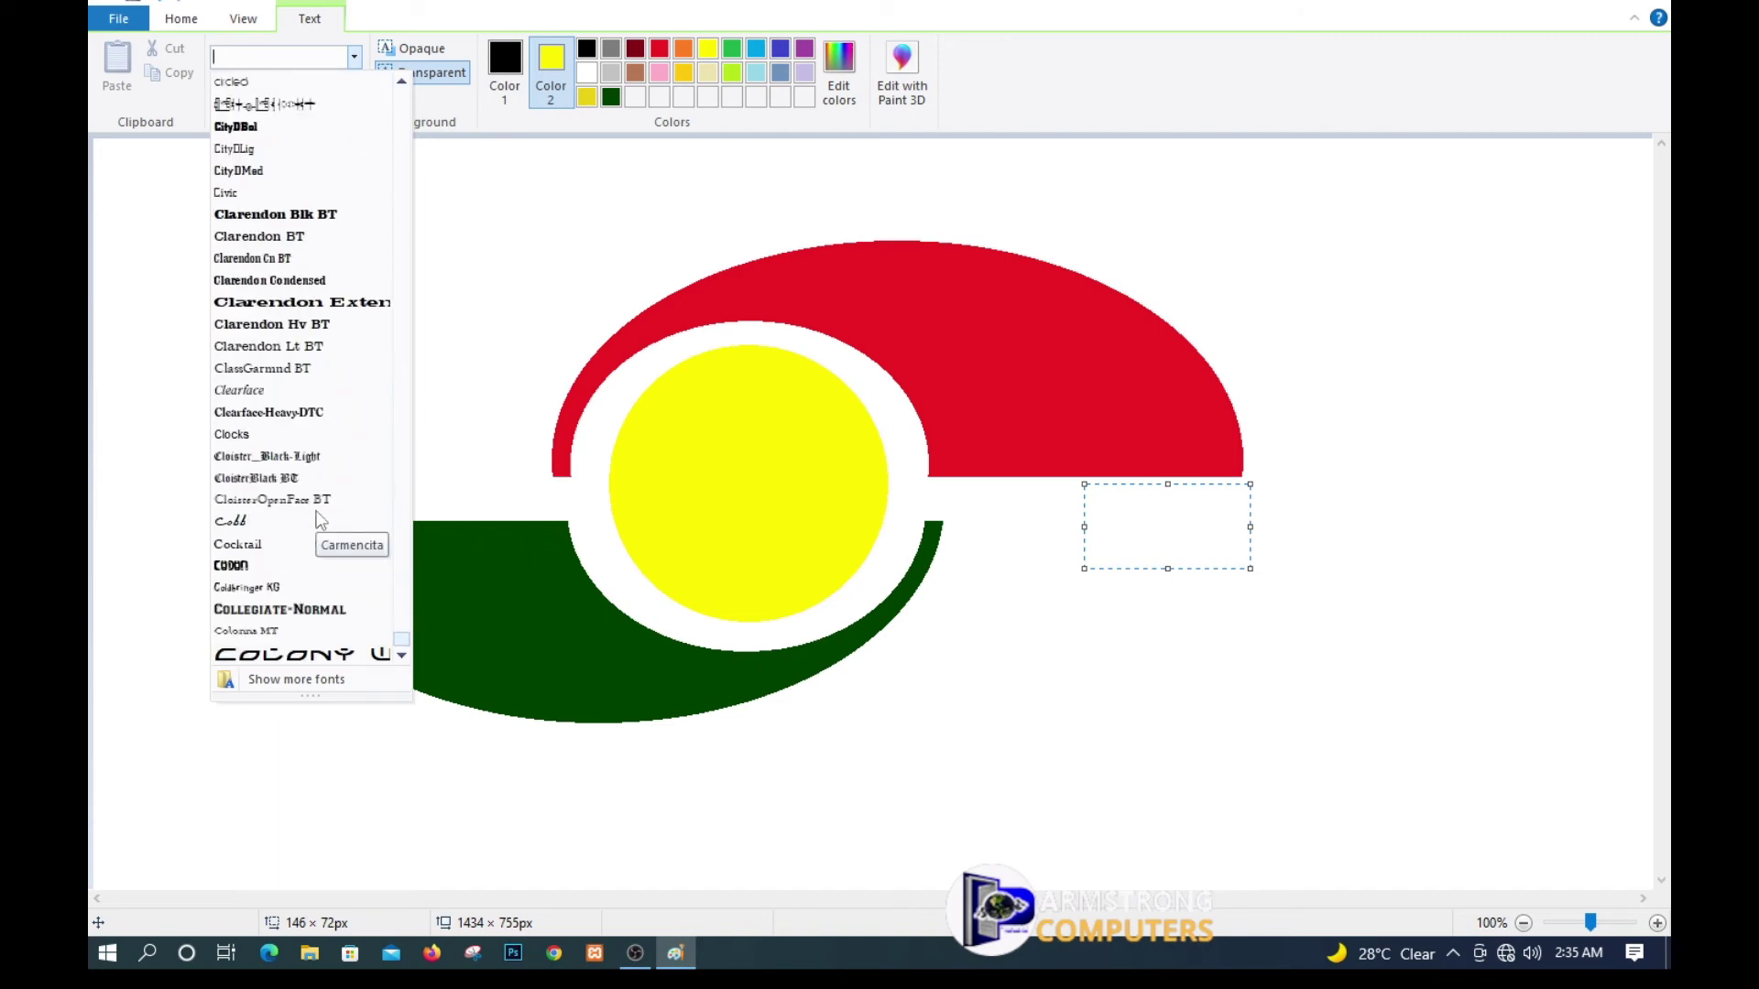
pyautogui.scroll(4, 320, 521)
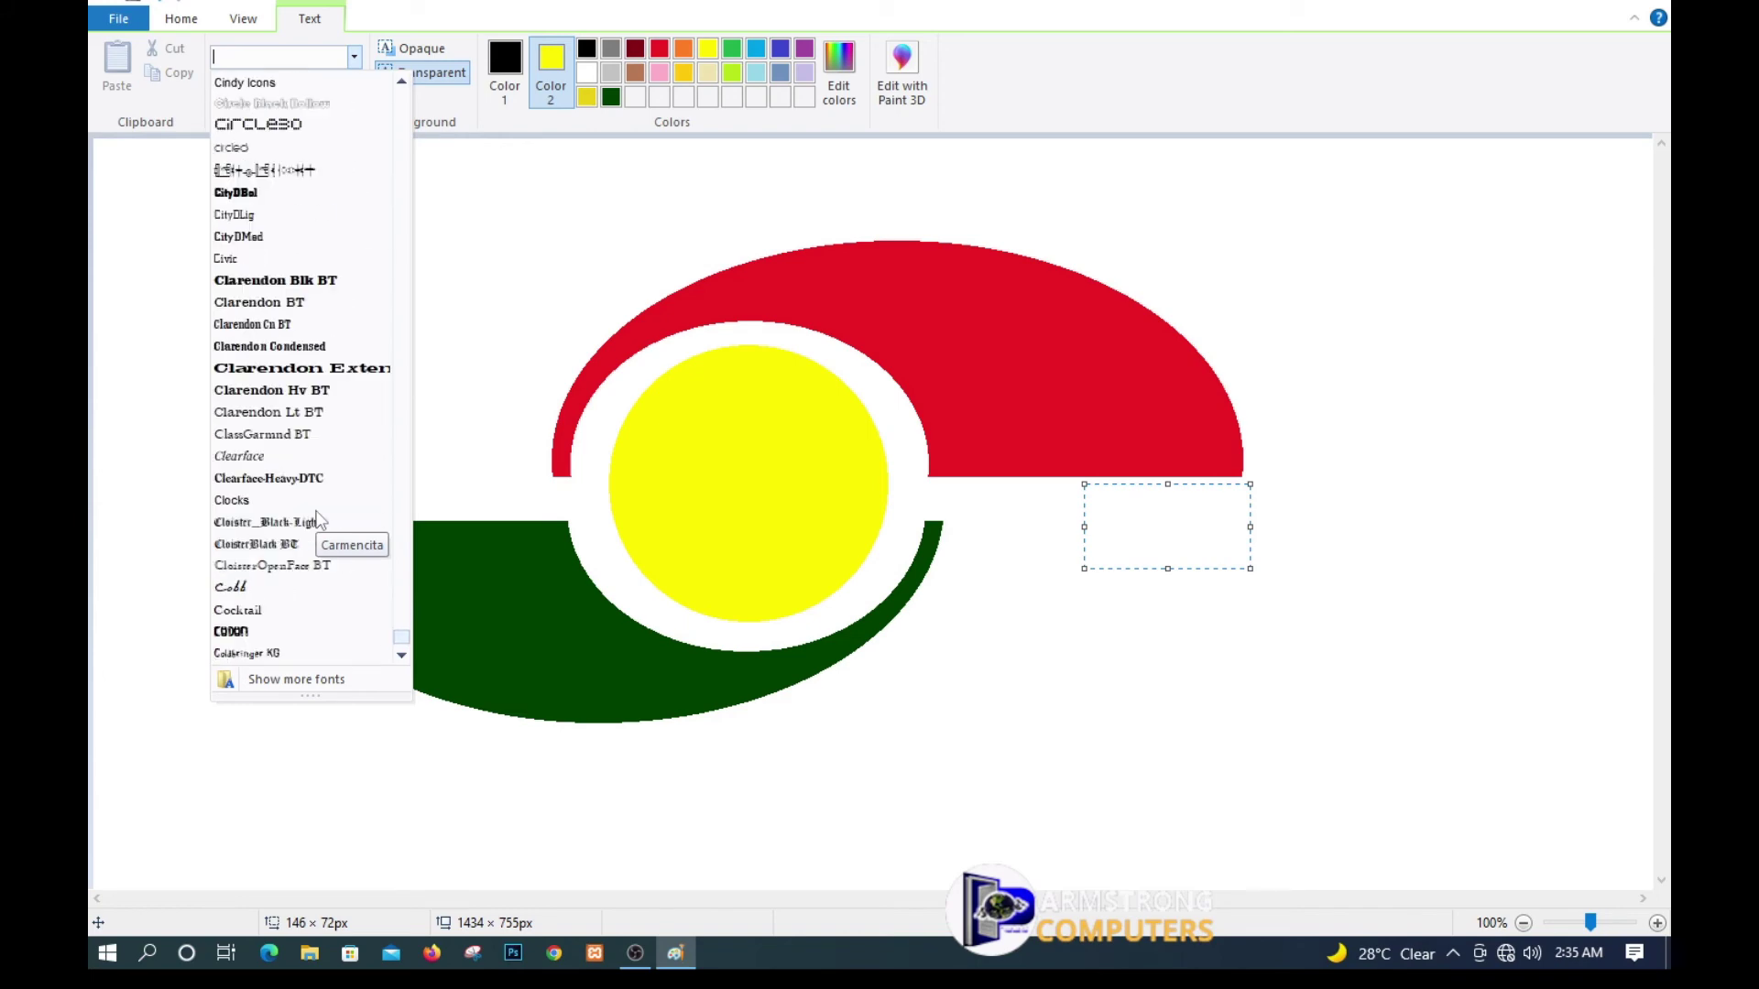
pyautogui.scroll(20, 320, 520)
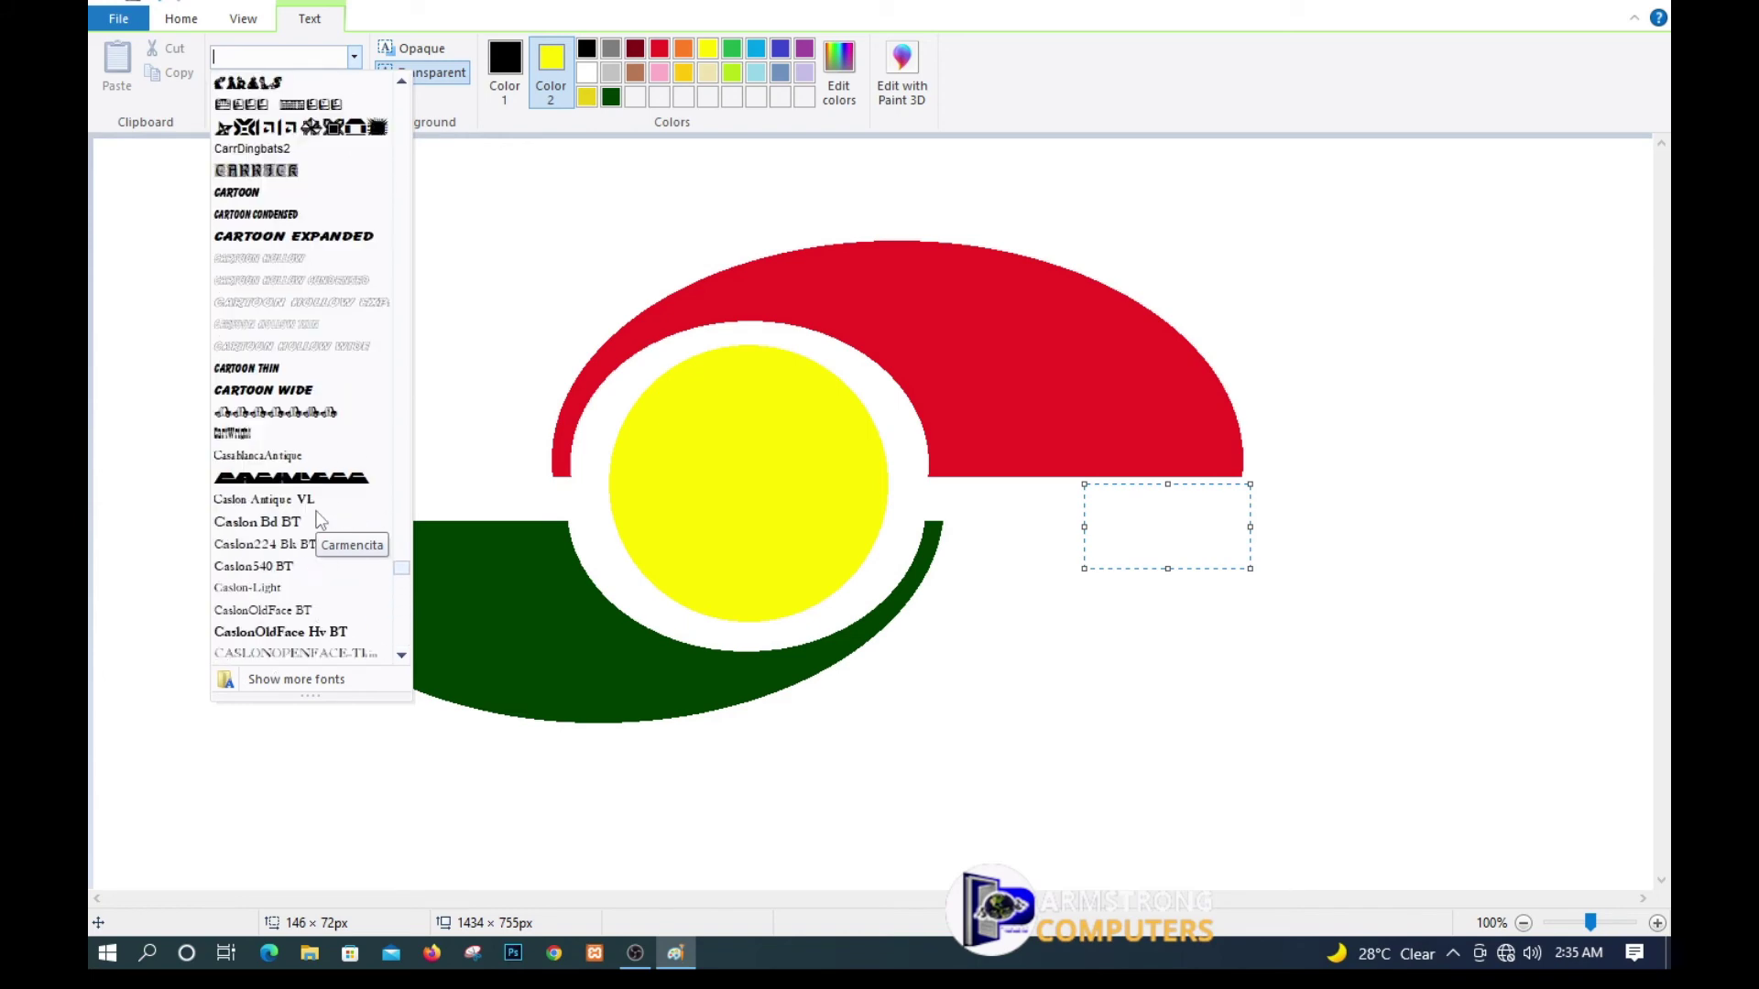
pyautogui.scroll(20, 320, 520)
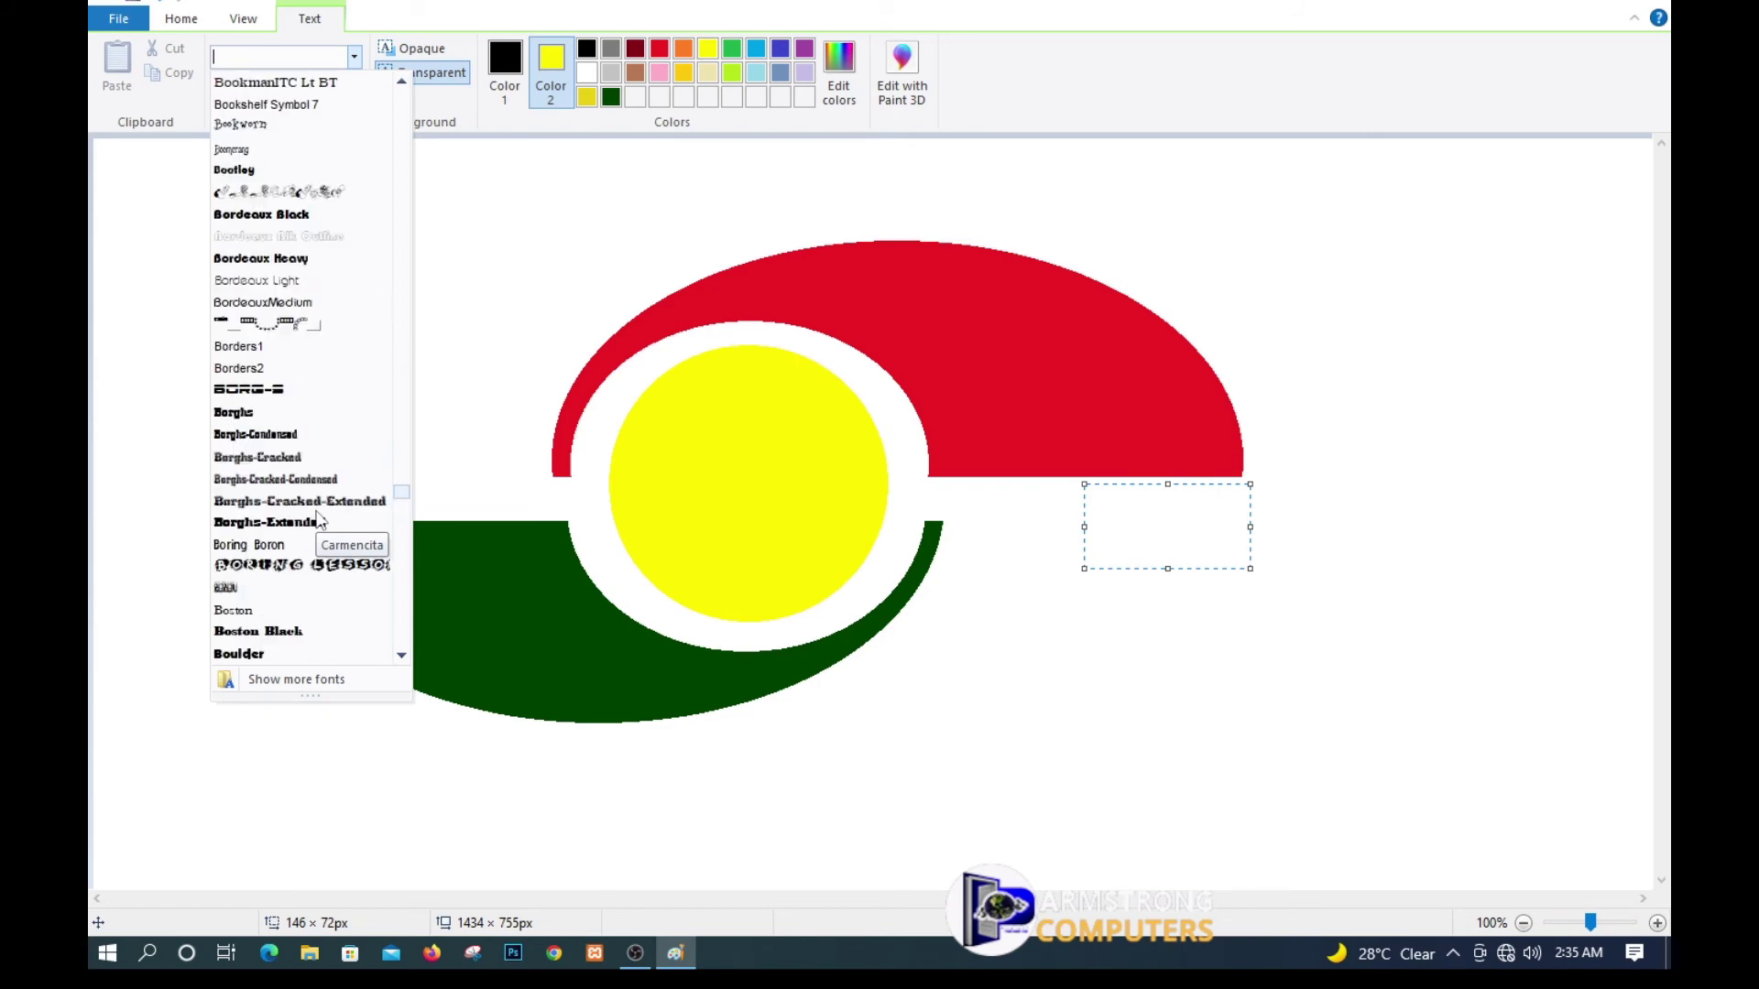
pyautogui.scroll(20, 320, 520)
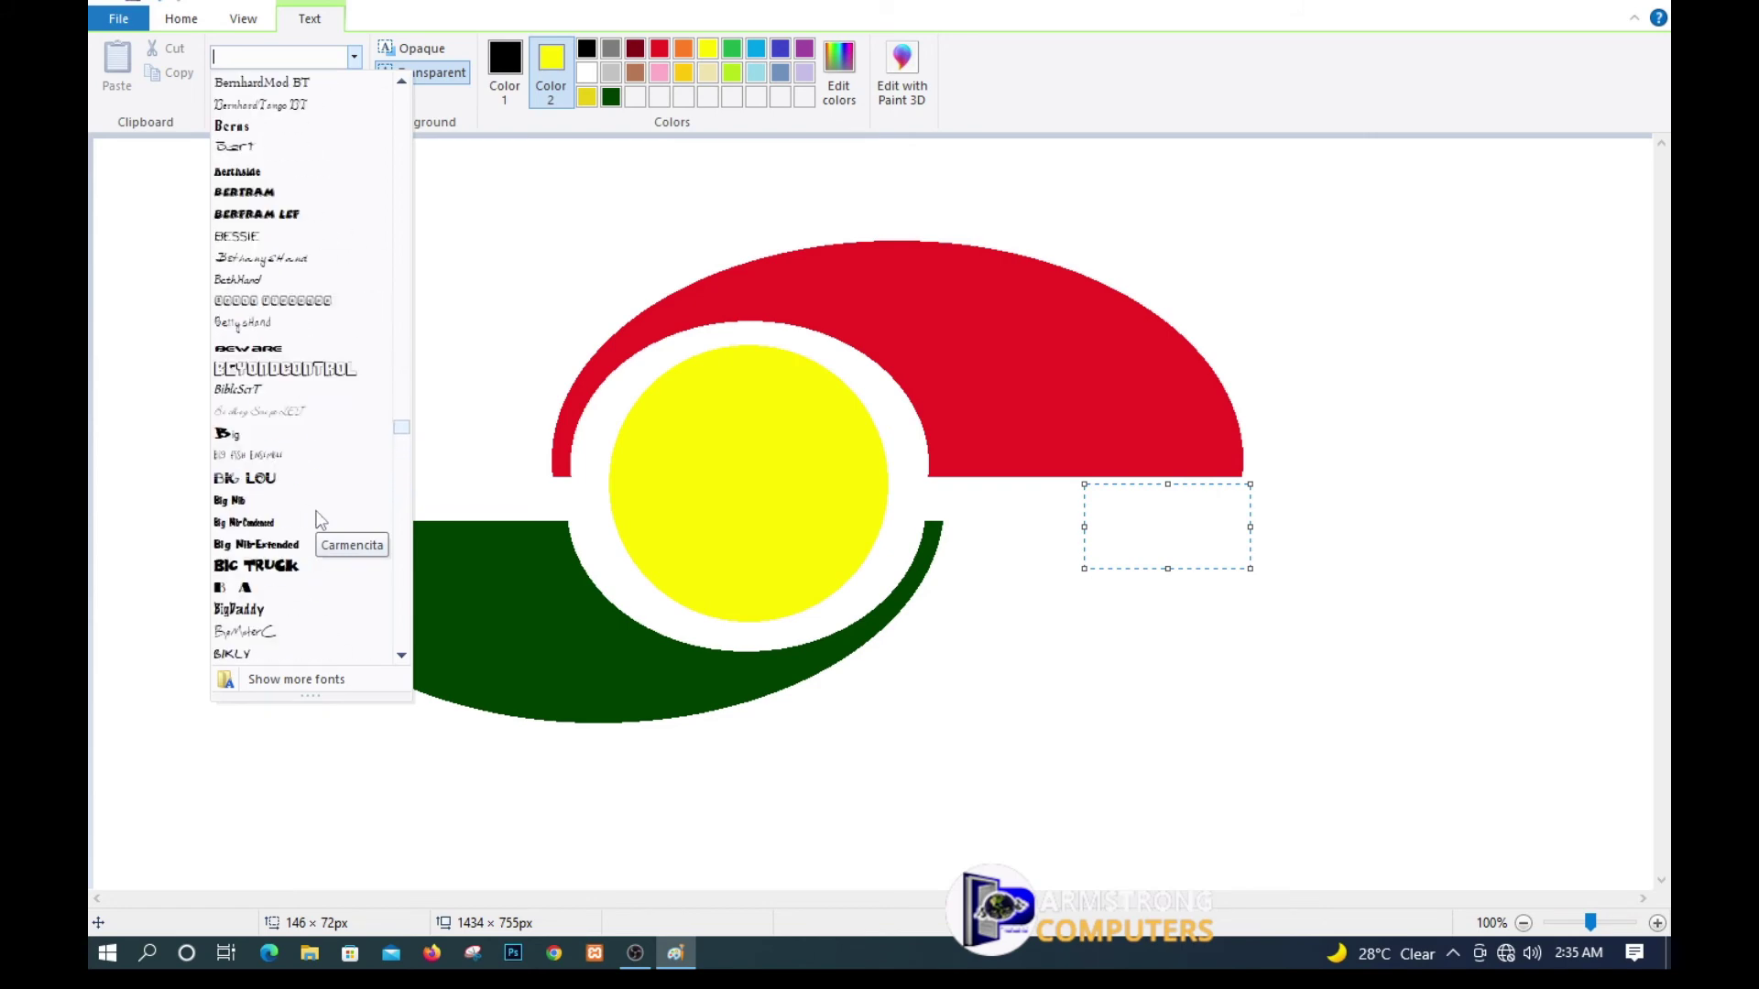
pyautogui.scroll(10, 320, 521)
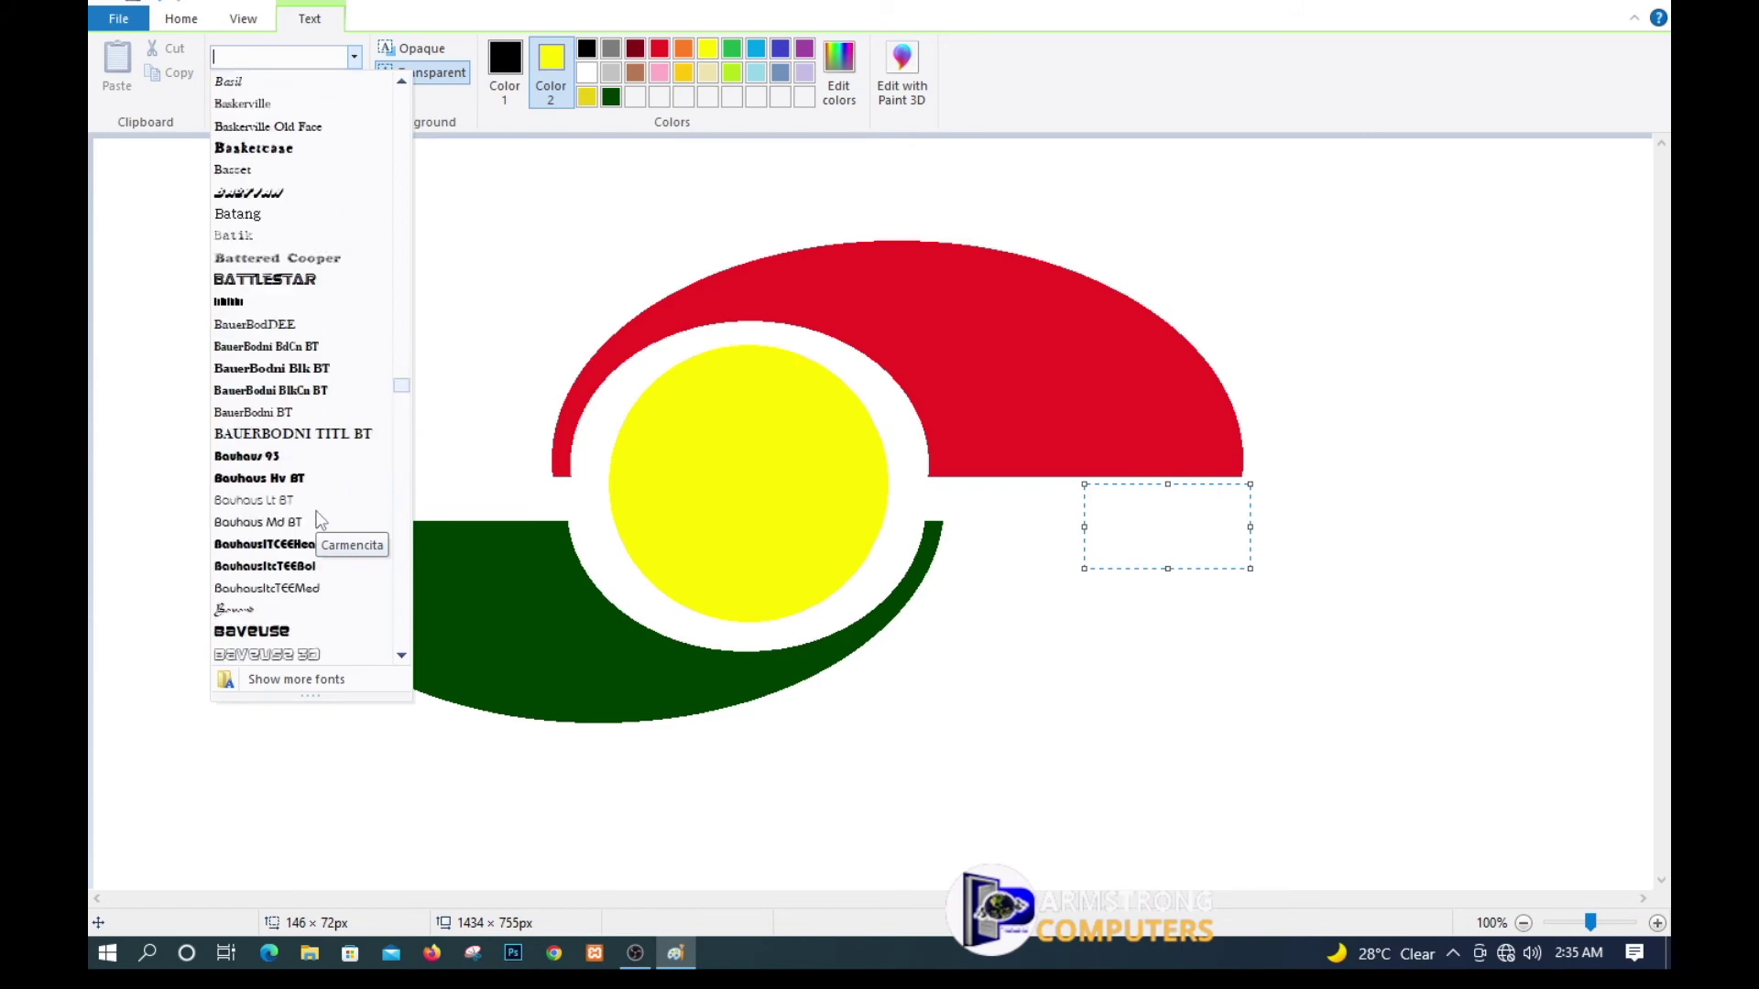
pyautogui.scroll(20, 319, 520)
pyautogui.scroll(20, 316, 520)
pyautogui.scroll(10, 314, 515)
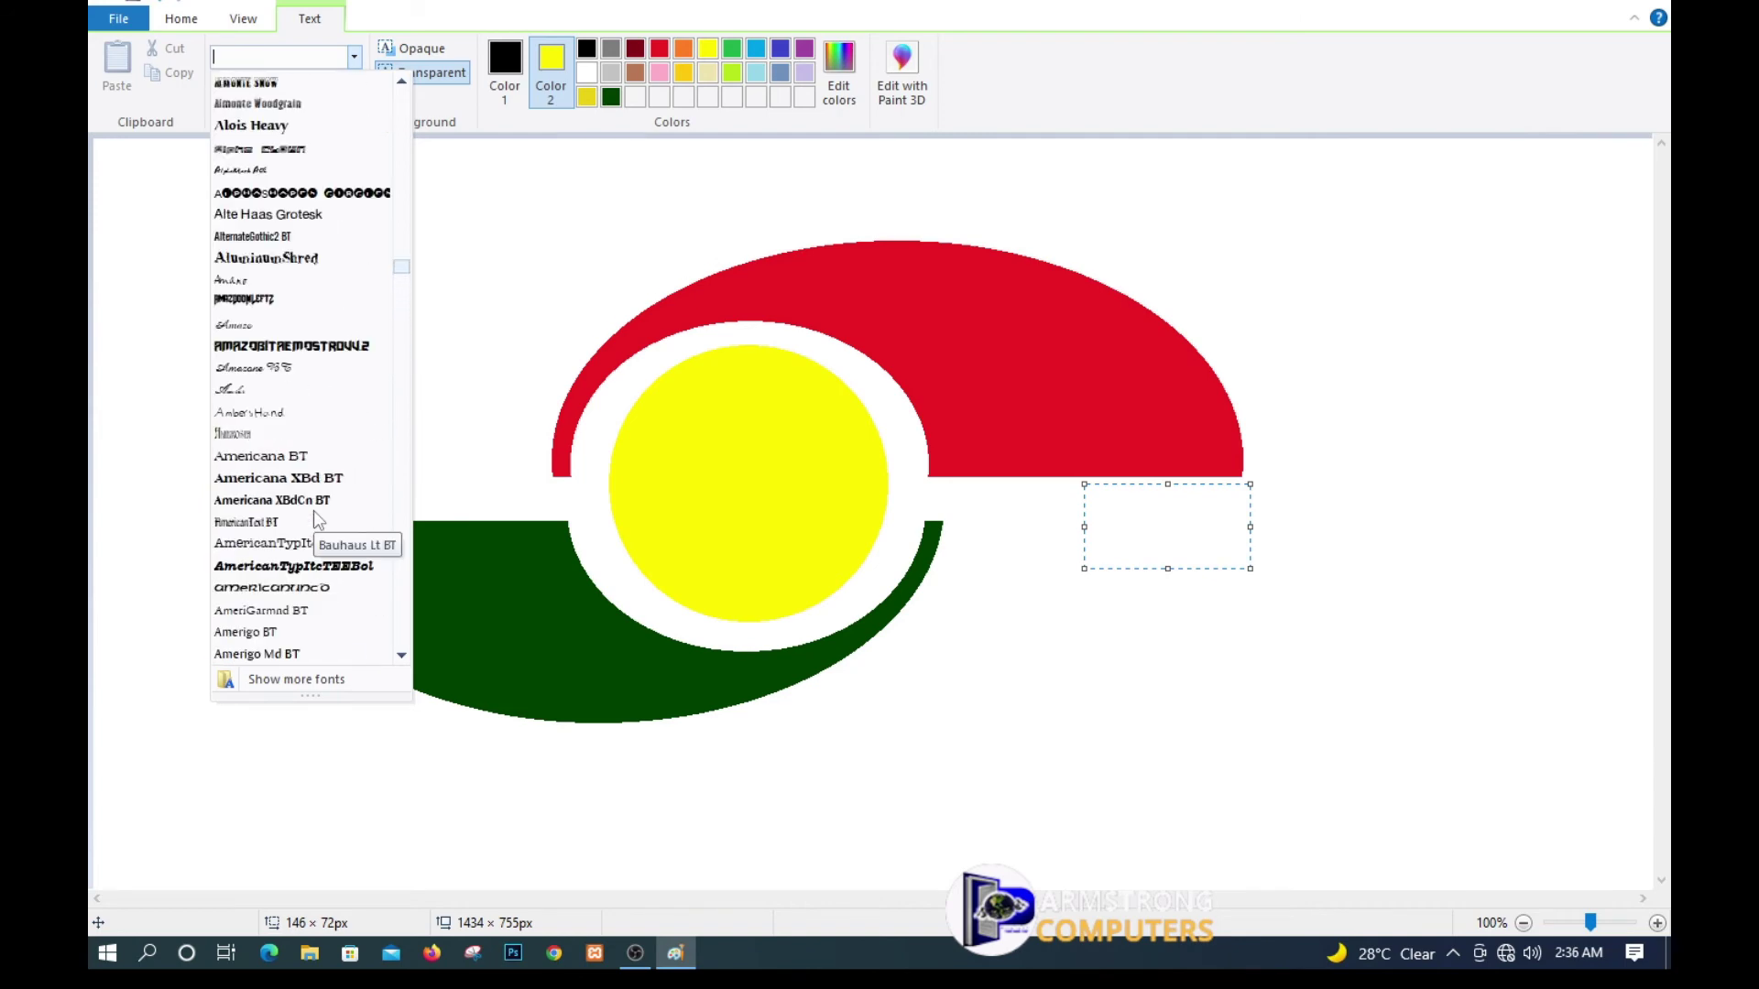
pyautogui.scroll(15, 314, 521)
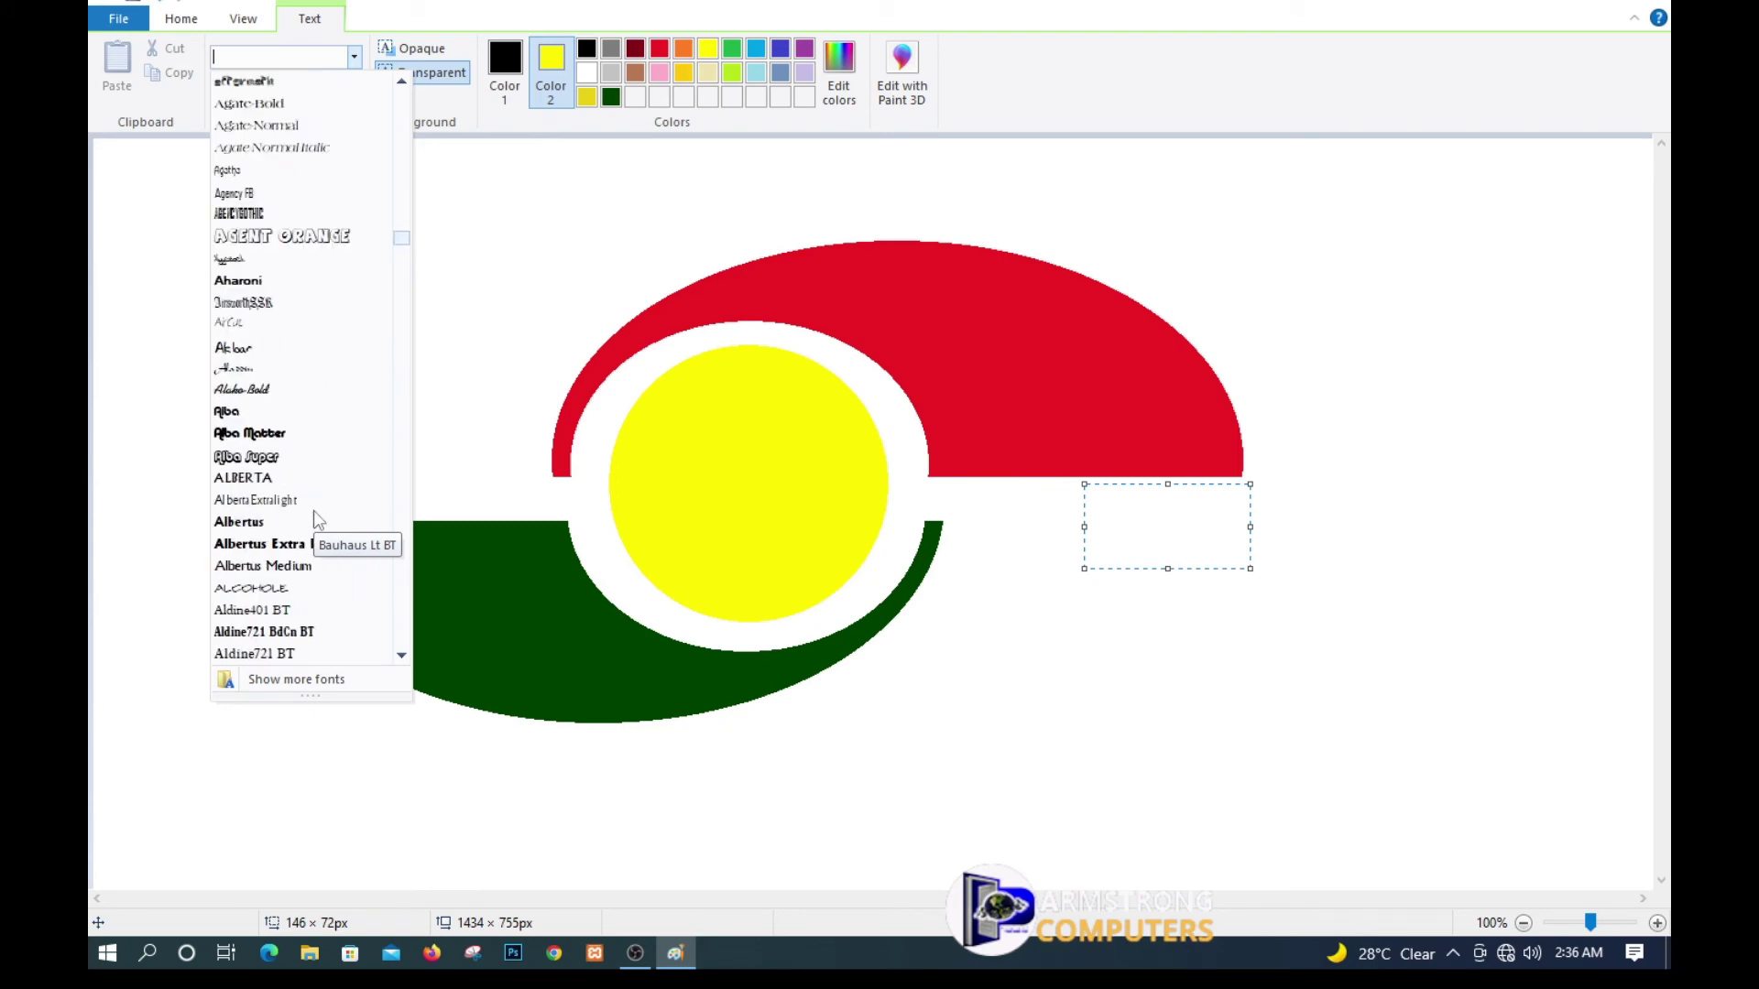
pyautogui.scroll(8, 313, 519)
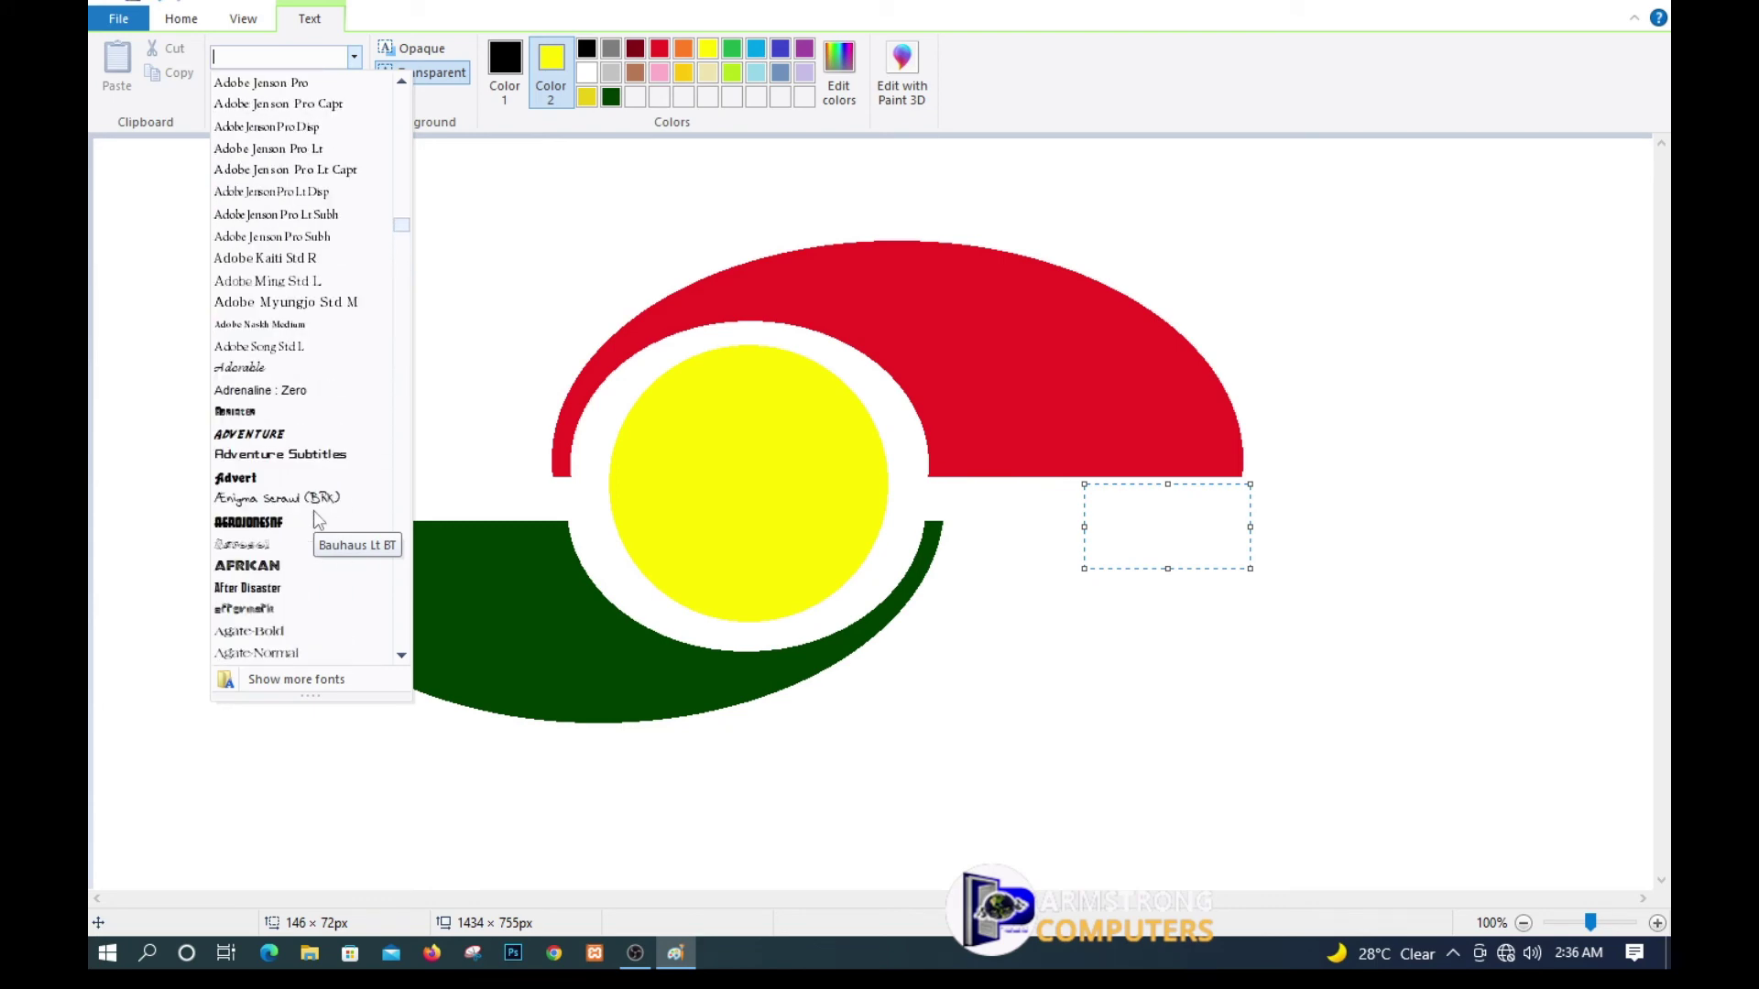
pyautogui.scroll(10, 289, 115)
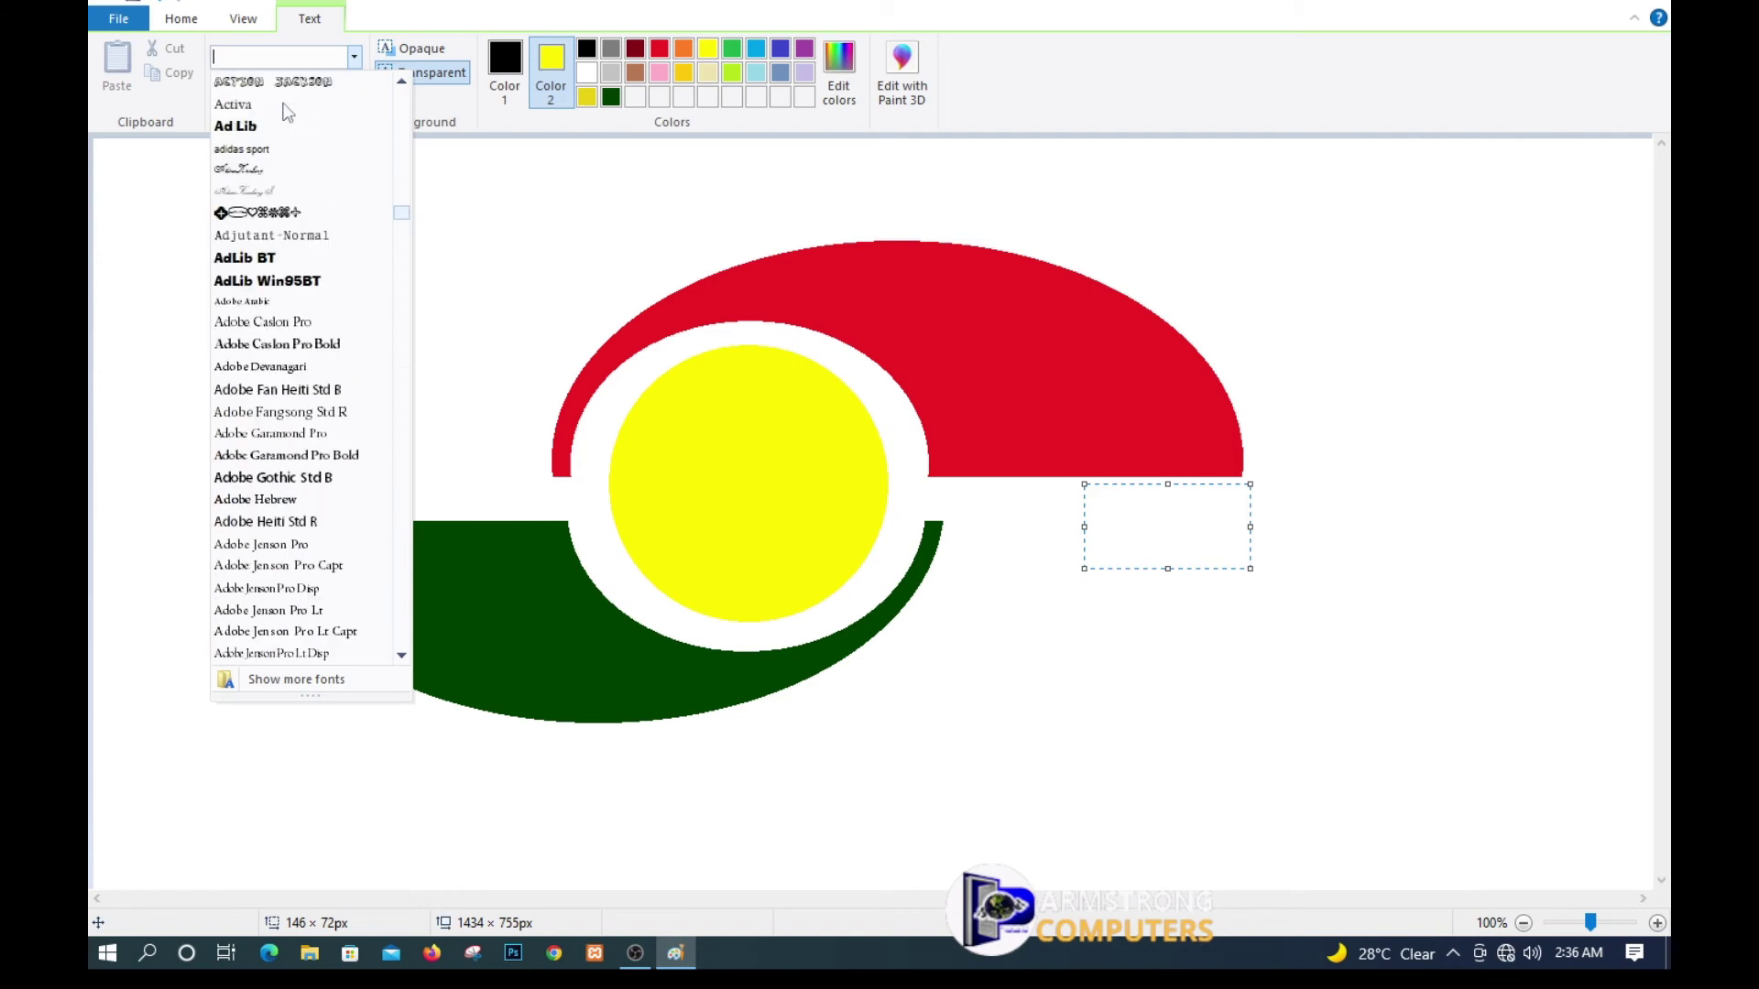
pyautogui.scroll(8, 287, 111)
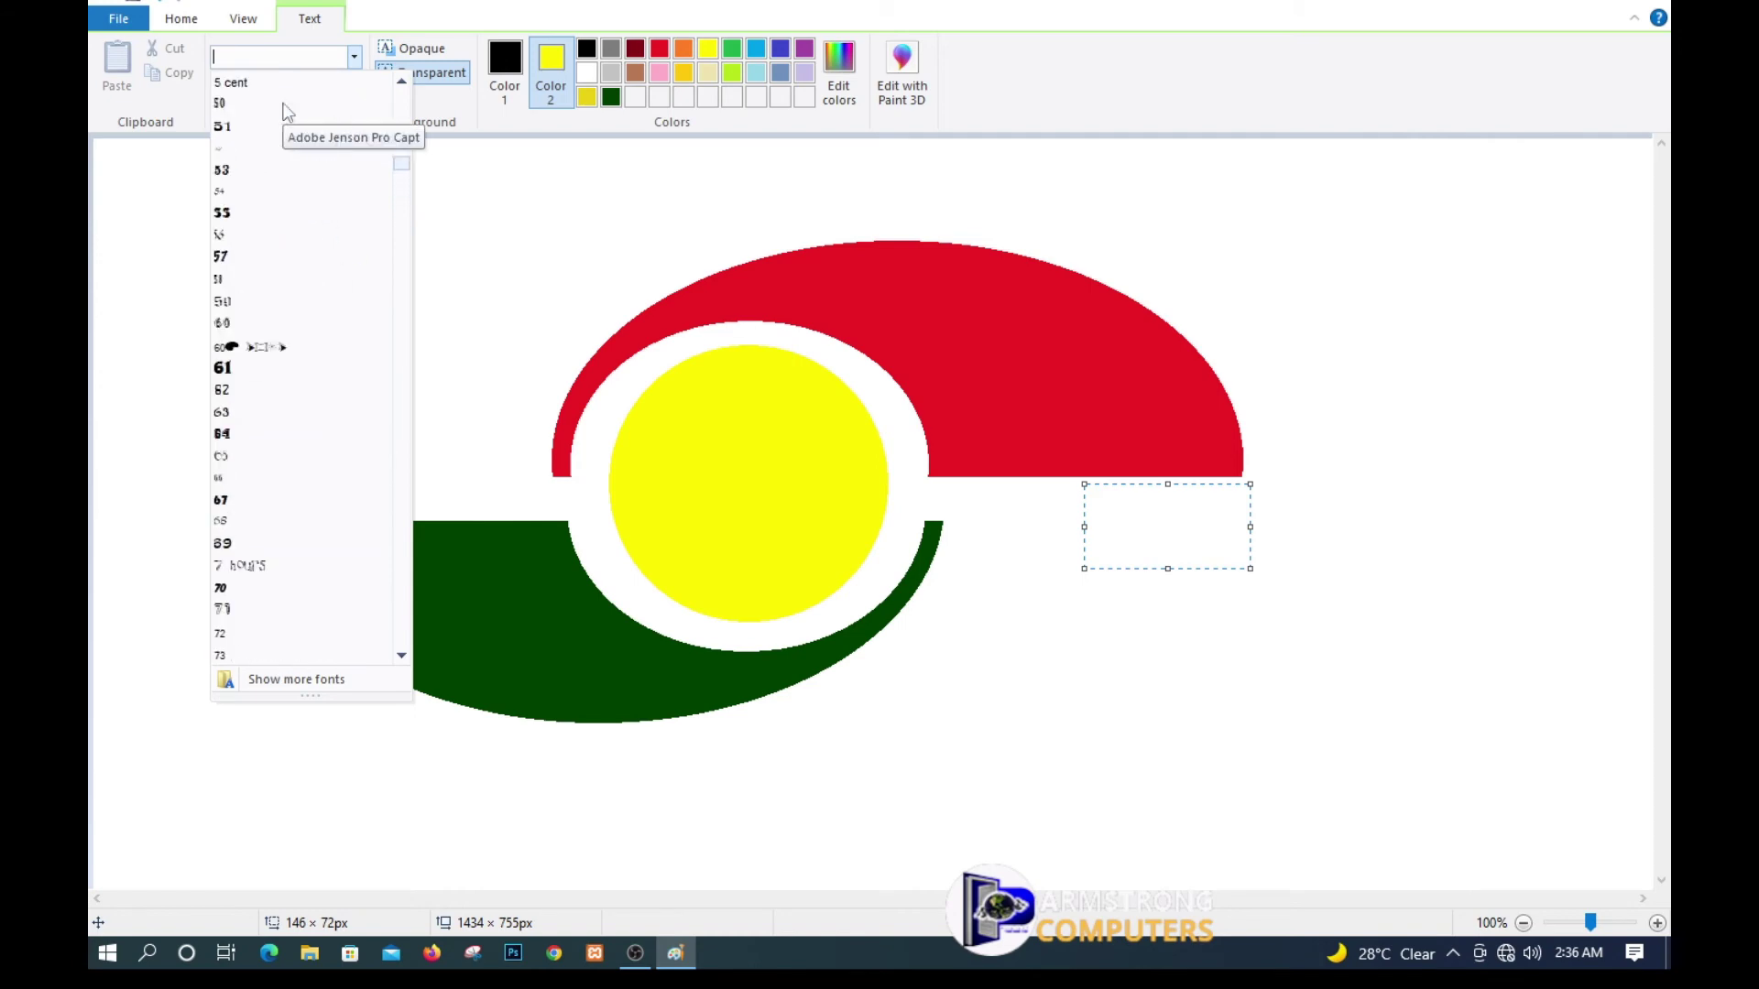
pyautogui.scroll(10, 286, 110)
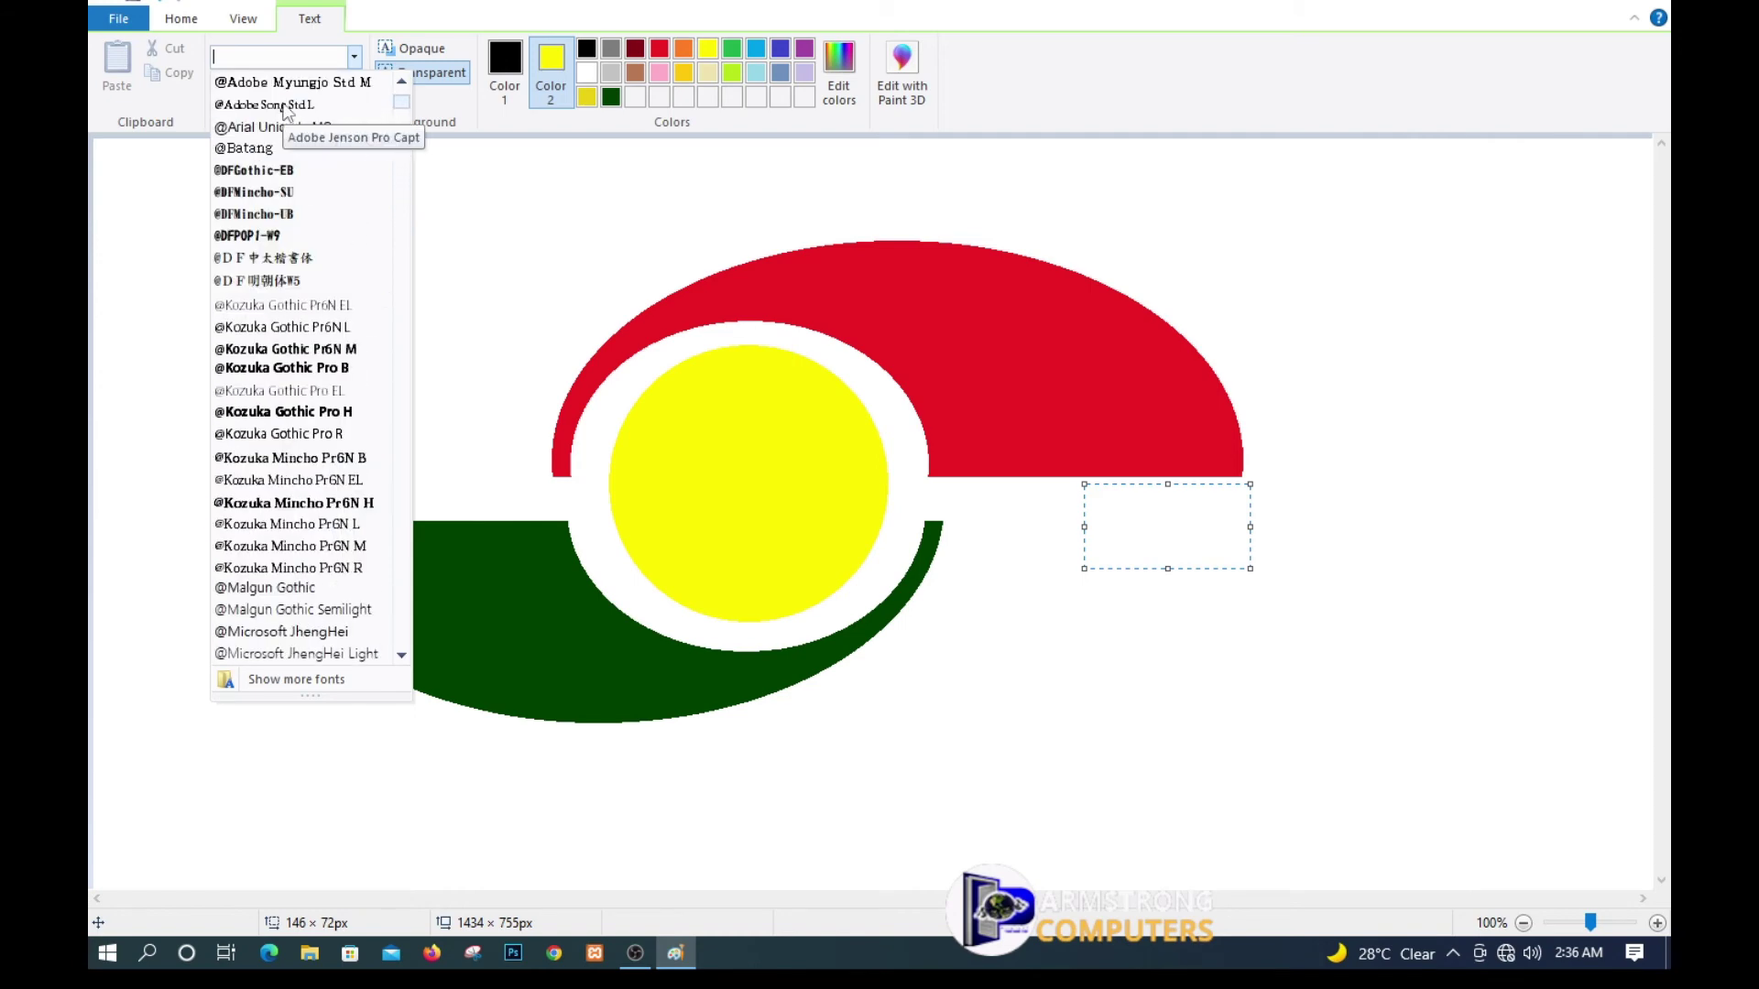
pyautogui.scroll(-6, 285, 110)
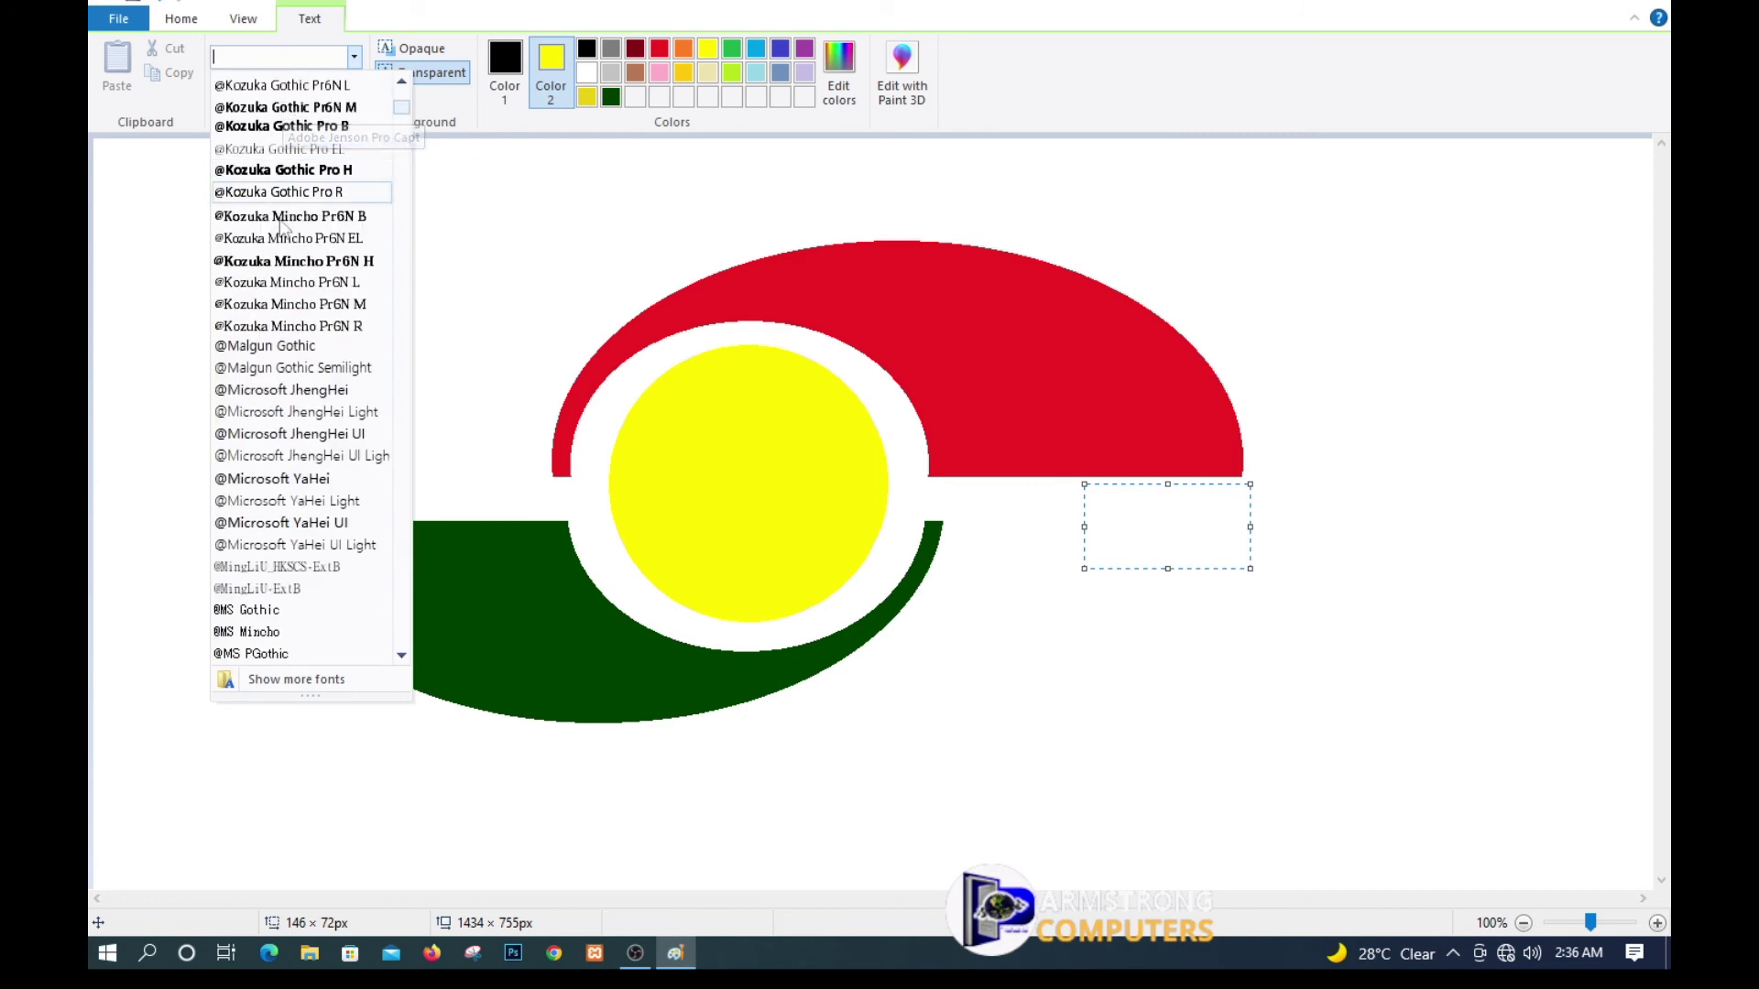
pyautogui.click(284, 327)
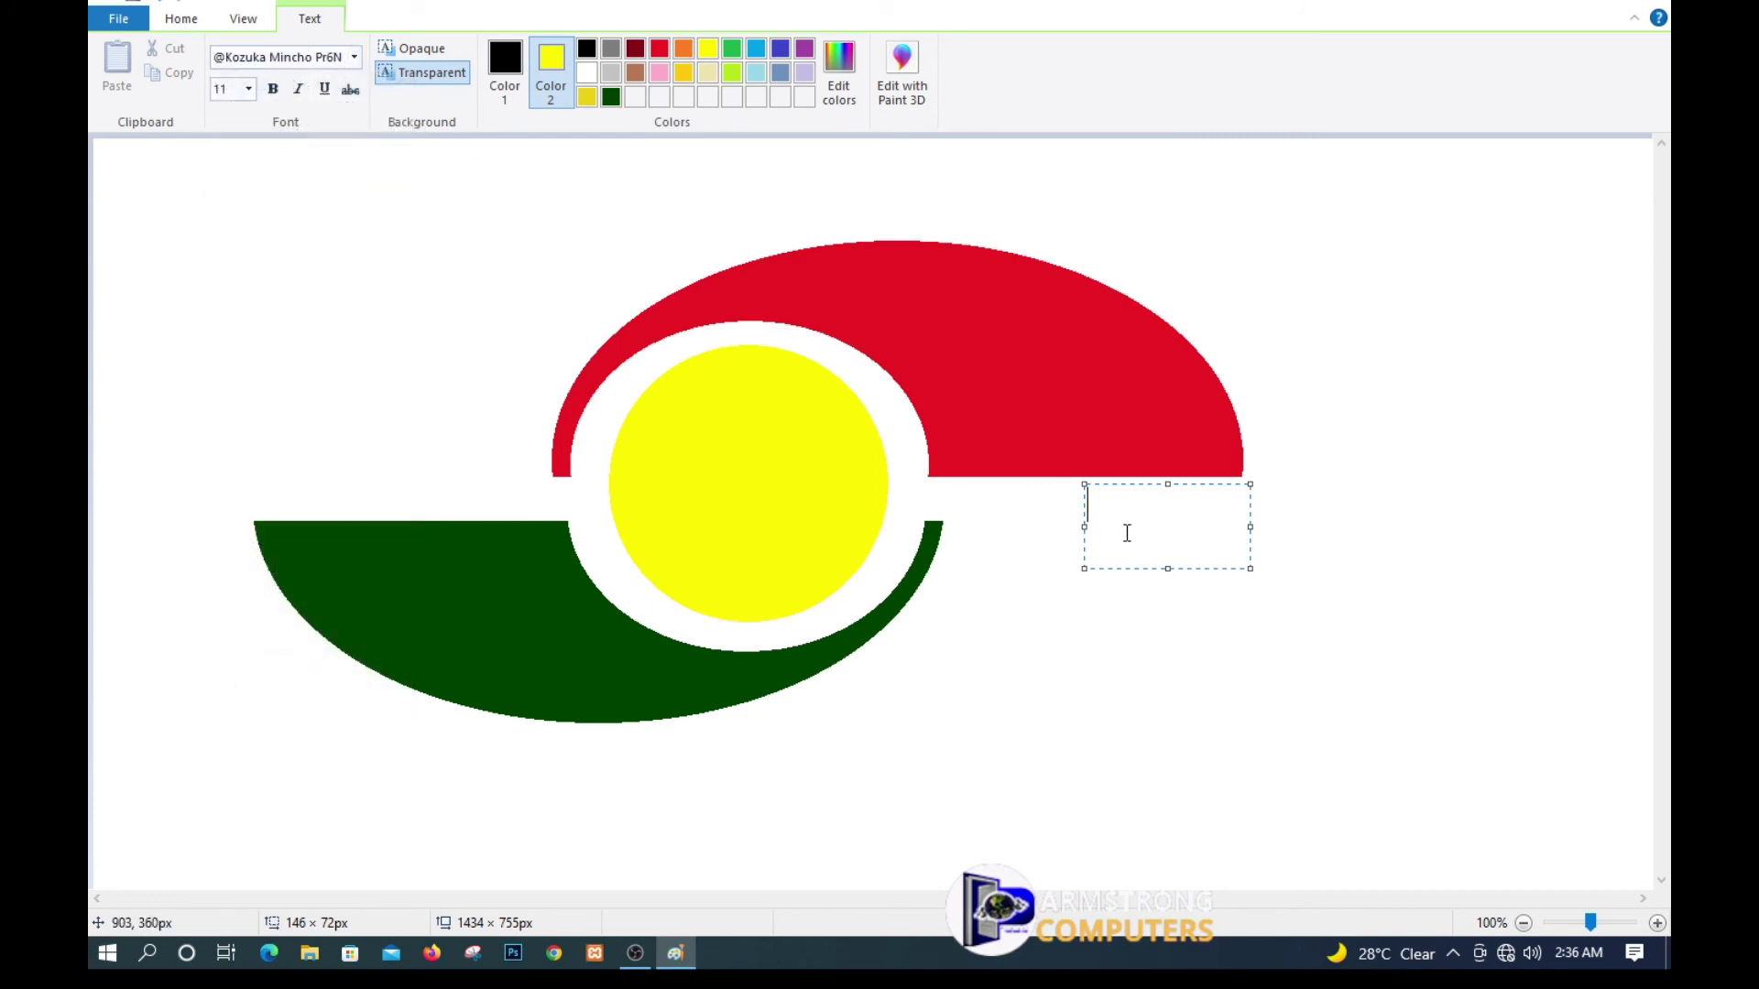
# Enter the text "TV3" in the text box below the red half.
pyautogui.write('t')
pyautogui.write('t')
pyautogui.write('T')
pyautogui.write('V')
pyautogui.write('3')
# Make the TV3 text bold and set its font size to 72.
pyautogui.moveTo(1150, 502); pyautogui.dragTo(1020, 491)
pyautogui.click(272, 91)
pyautogui.click(248, 89)
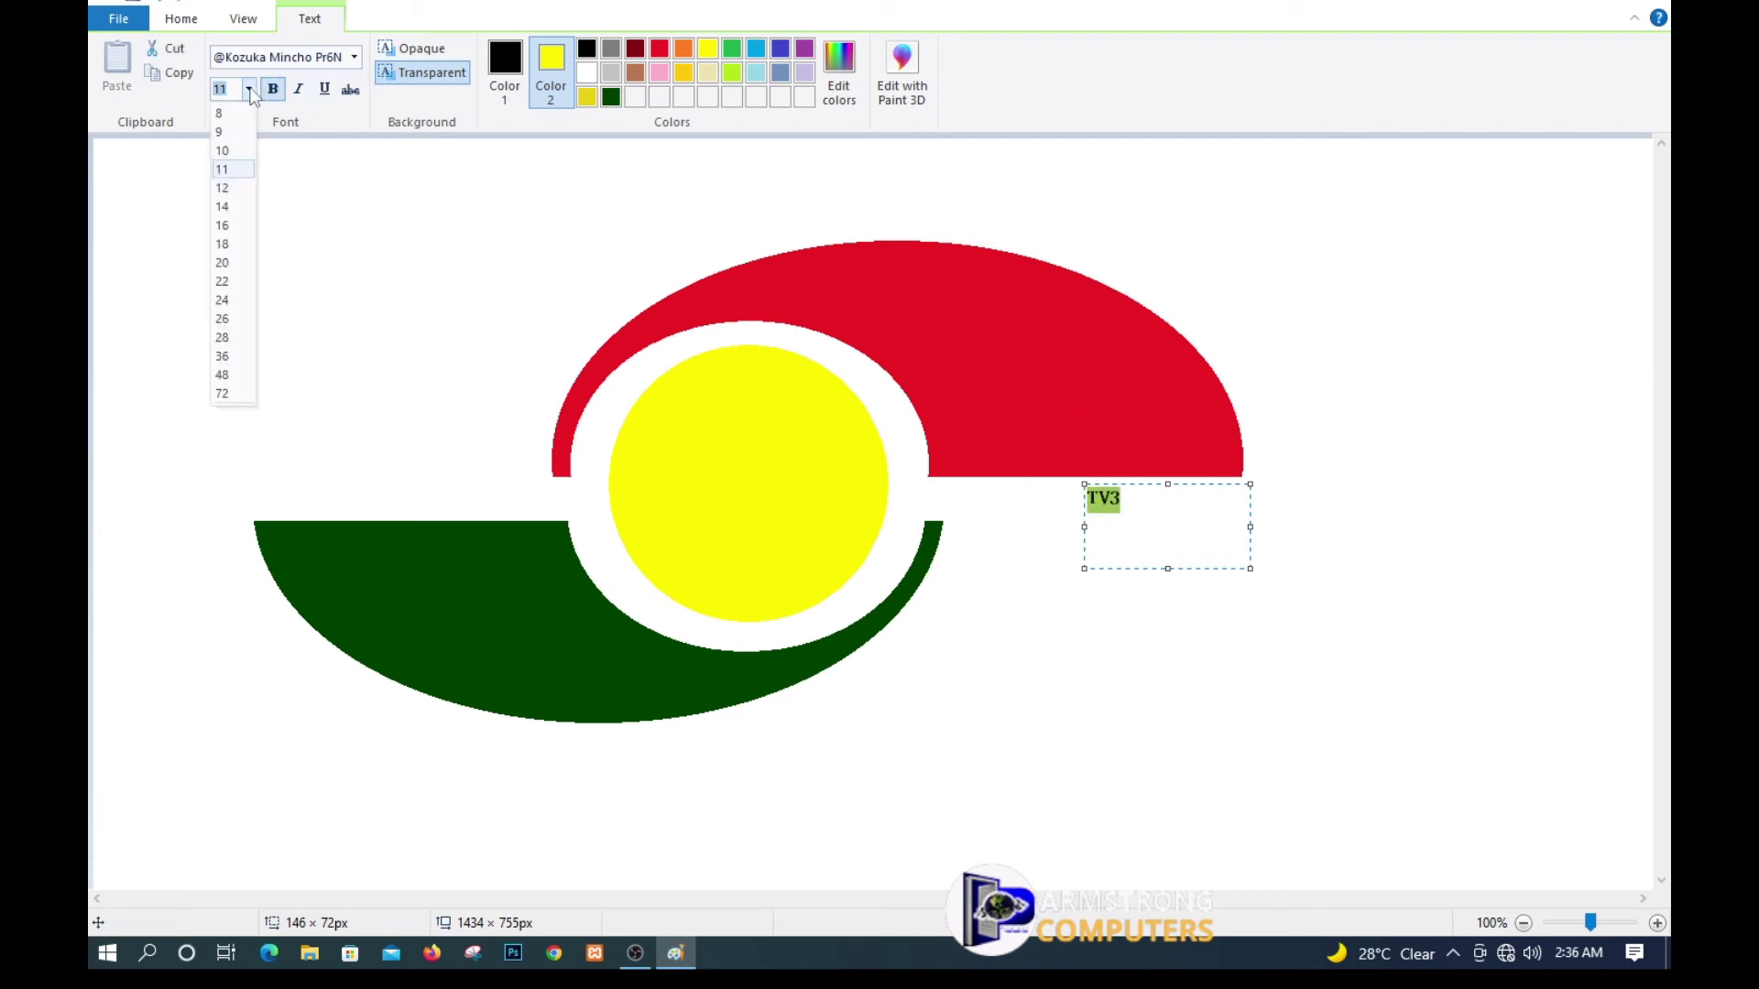
pyautogui.click(222, 375)
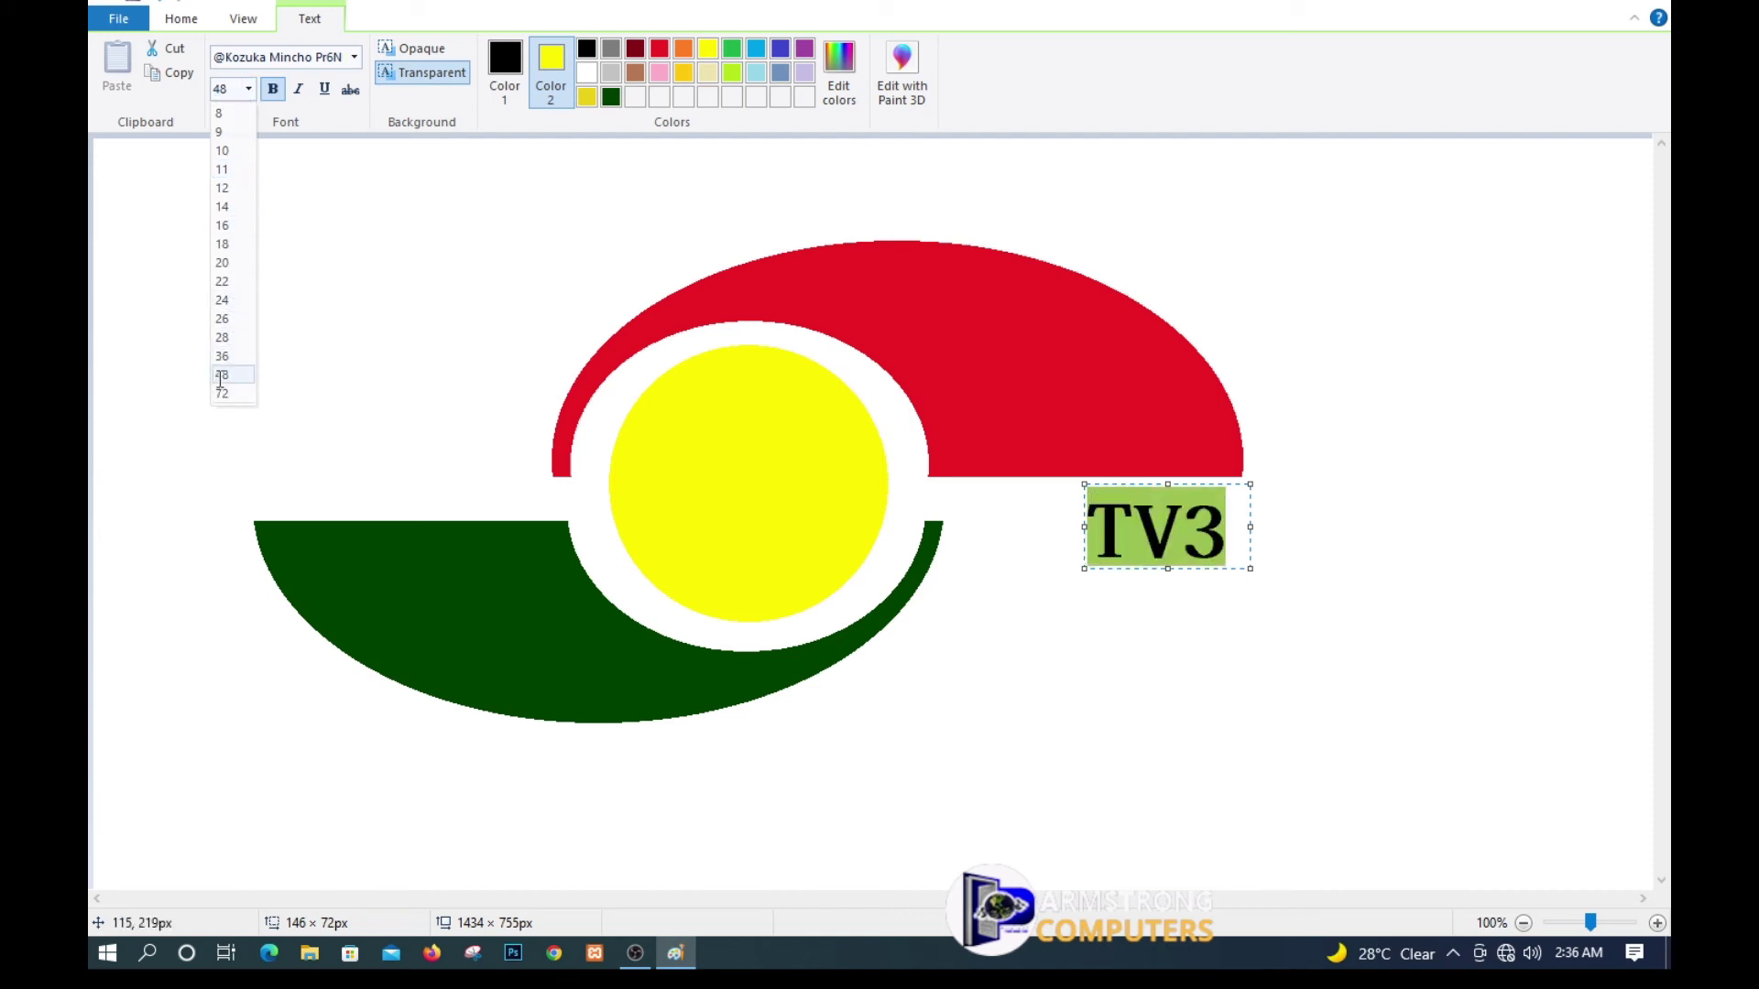
pyautogui.click(248, 89)
pyautogui.click(222, 393)
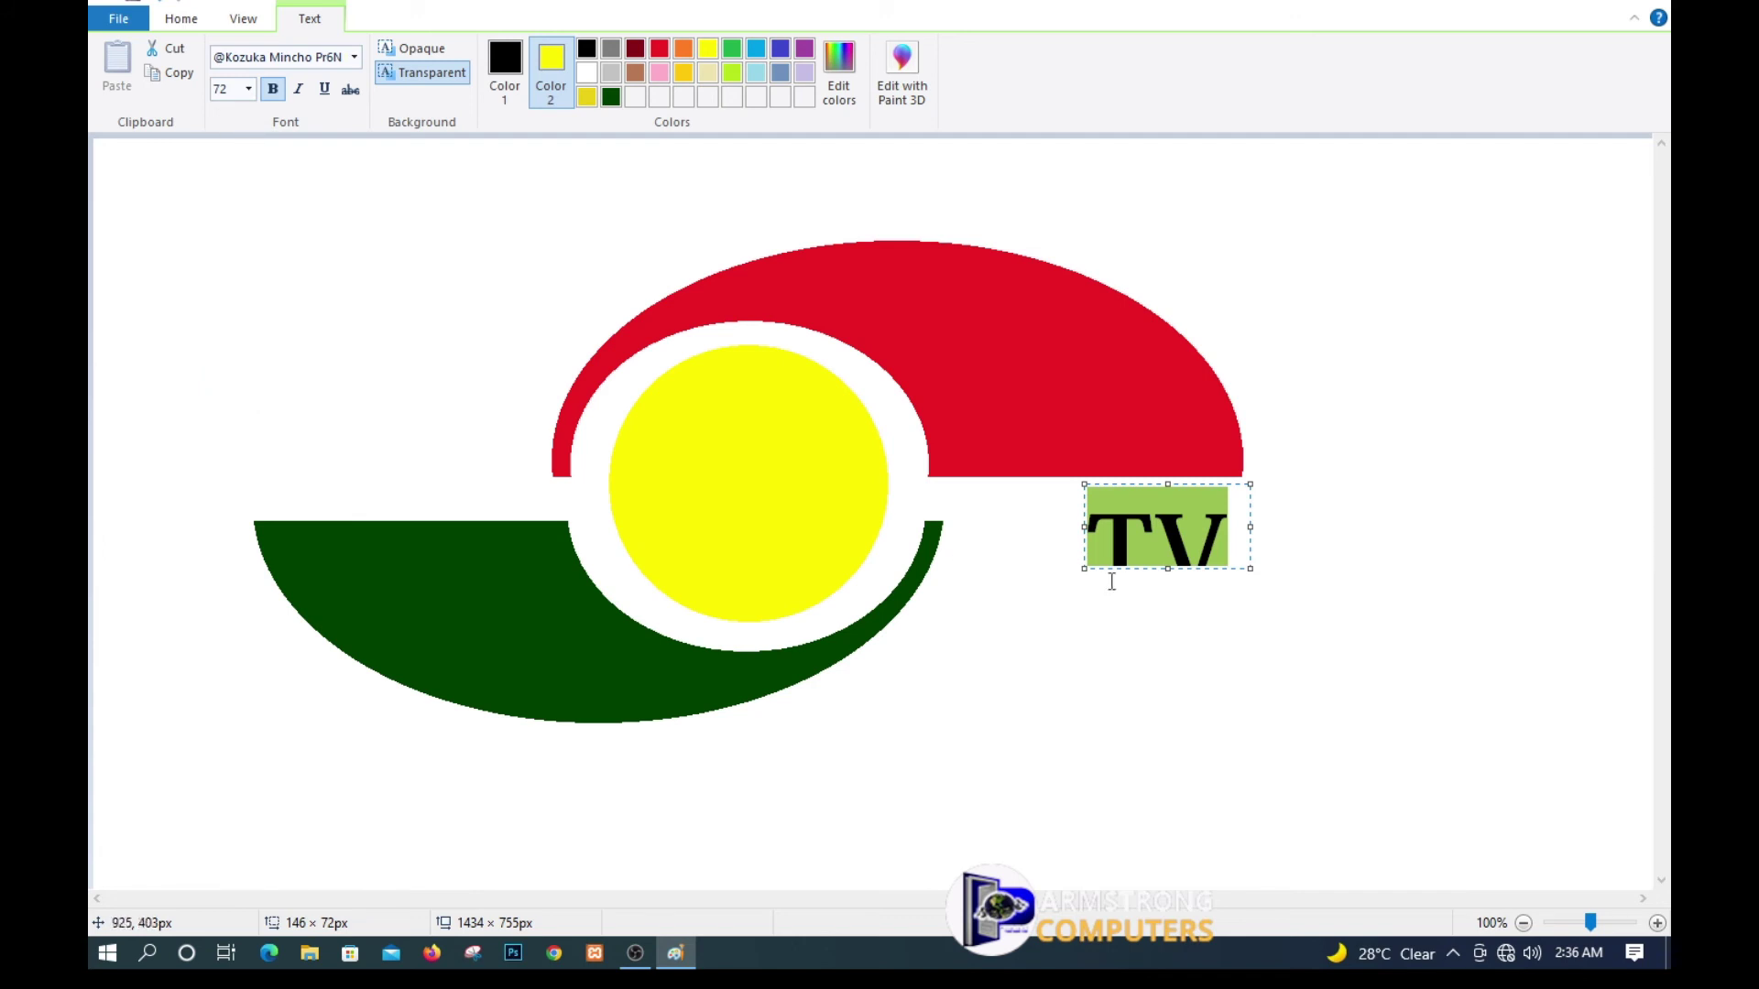
# Enlarge the text box downward and toward the yellow circle to about 231 × 150 px so TV3 fits on one line.
pyautogui.click(1150, 535)
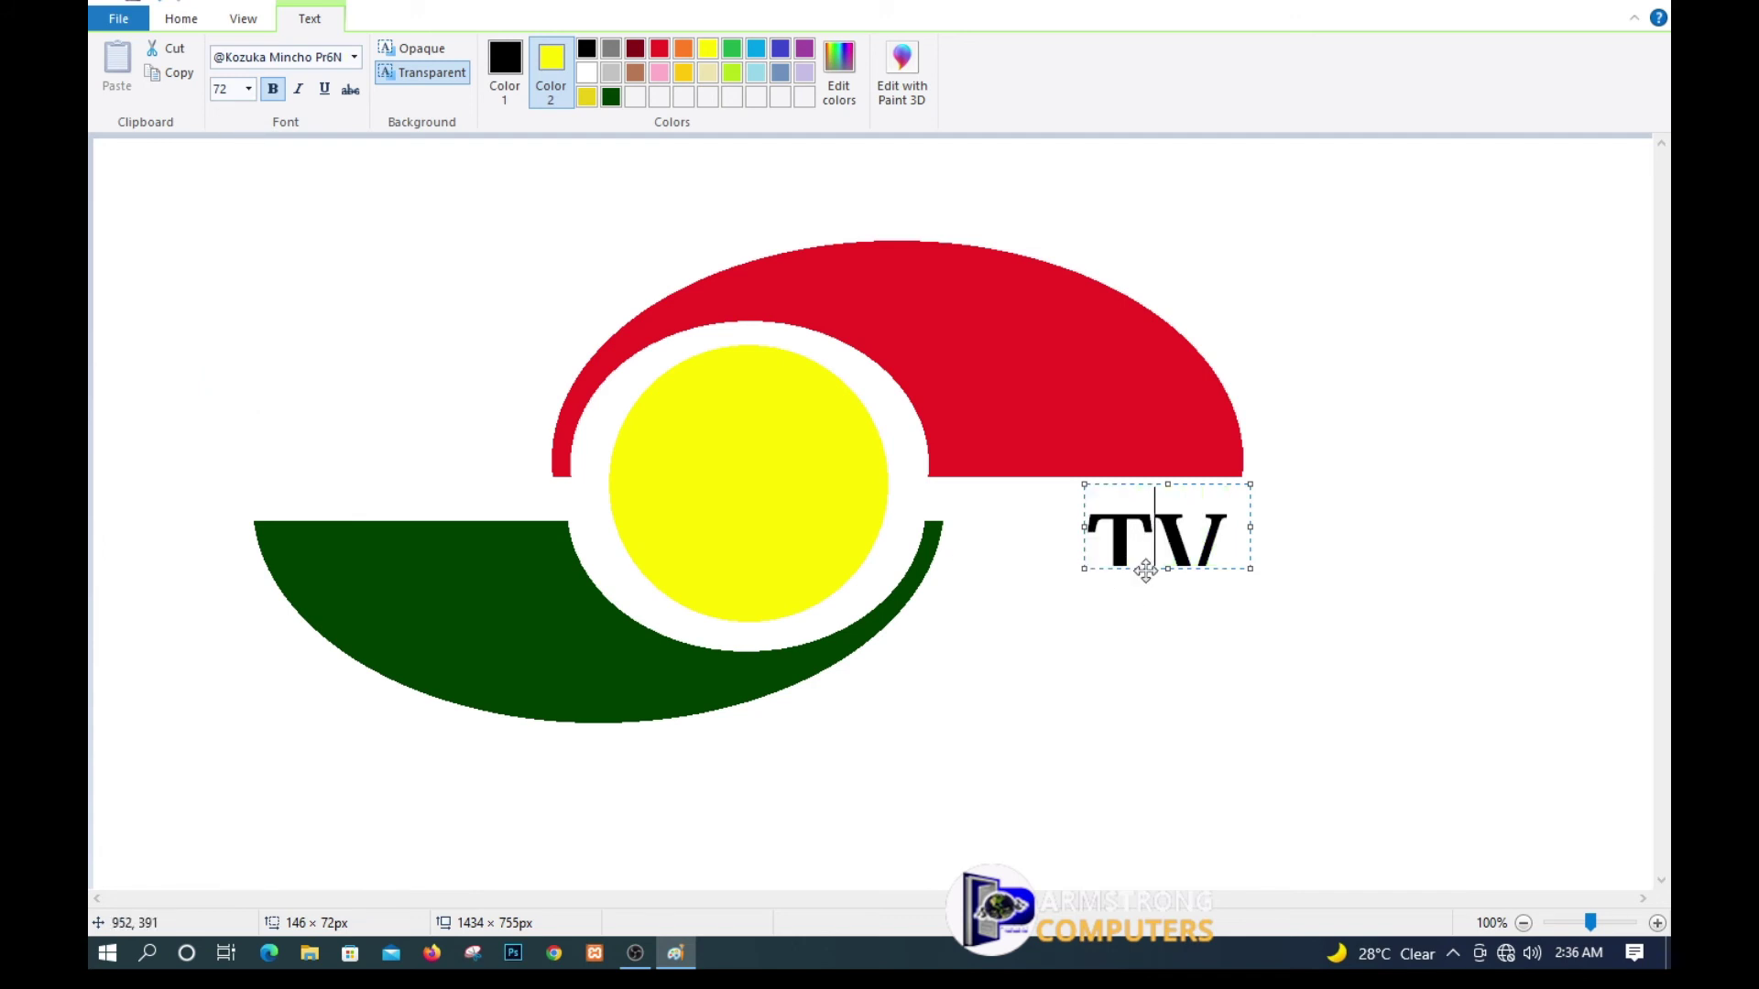
pyautogui.moveTo(1169, 570); pyautogui.dragTo(1168, 643)
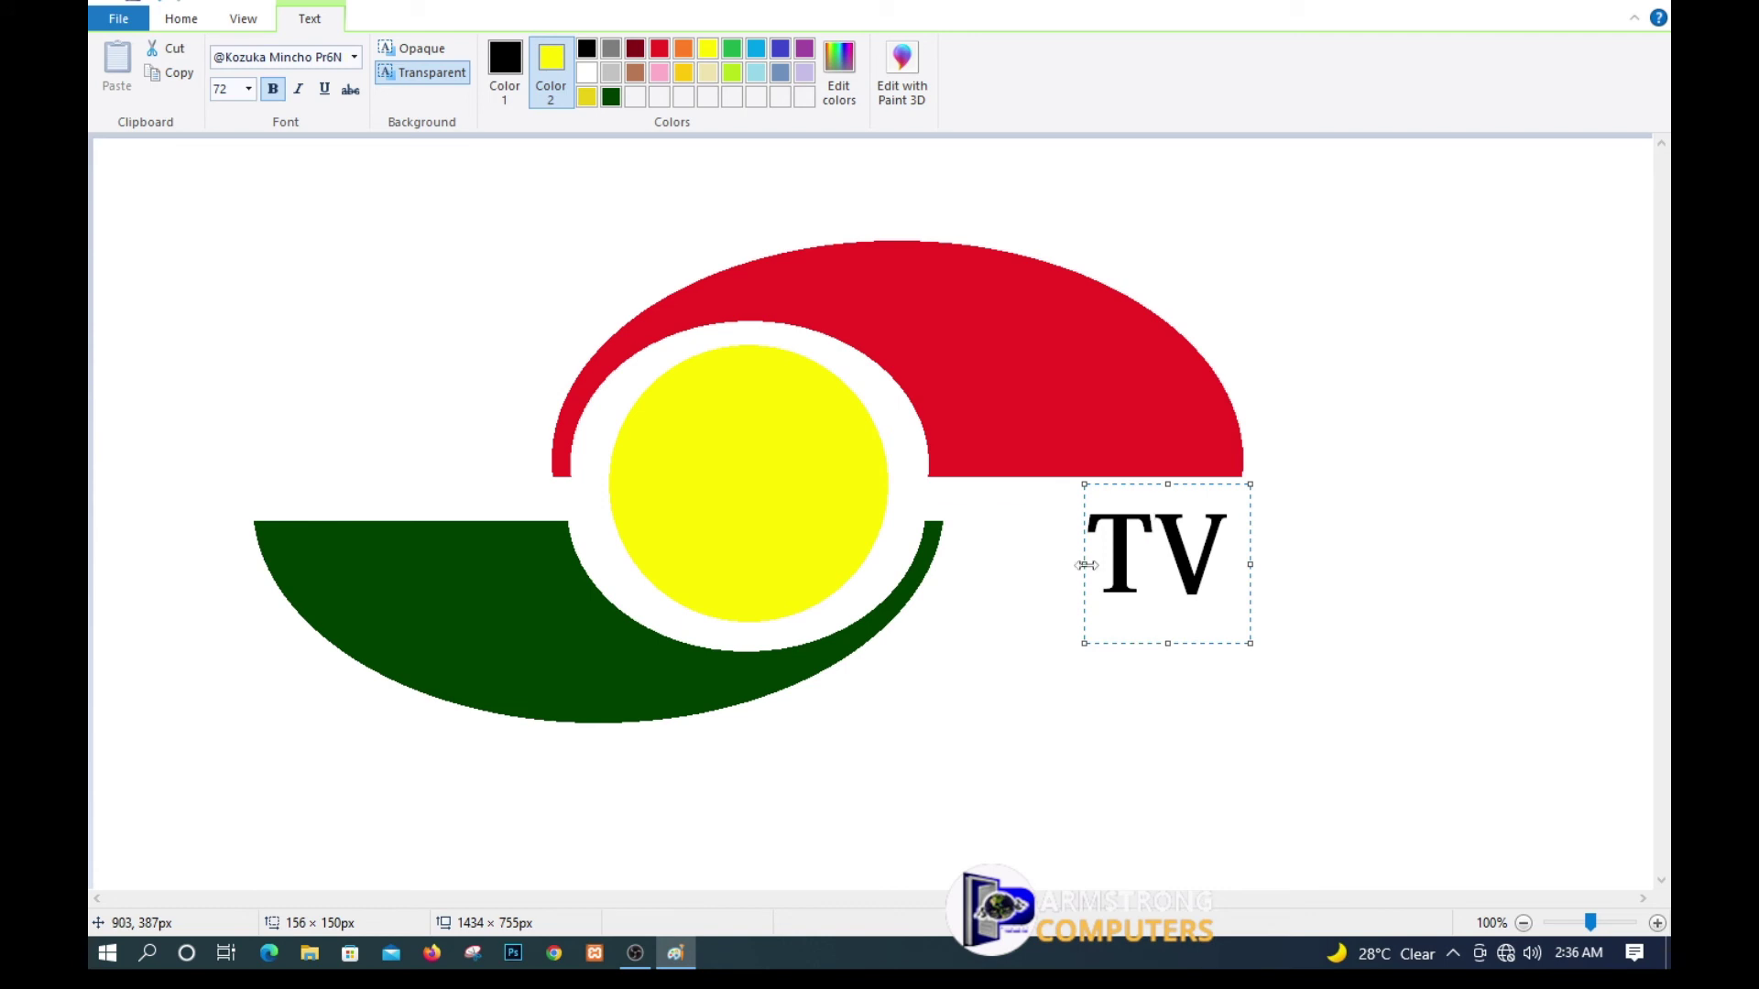
pyautogui.moveTo(1086, 565); pyautogui.dragTo(1002, 565)
pyautogui.write('3')
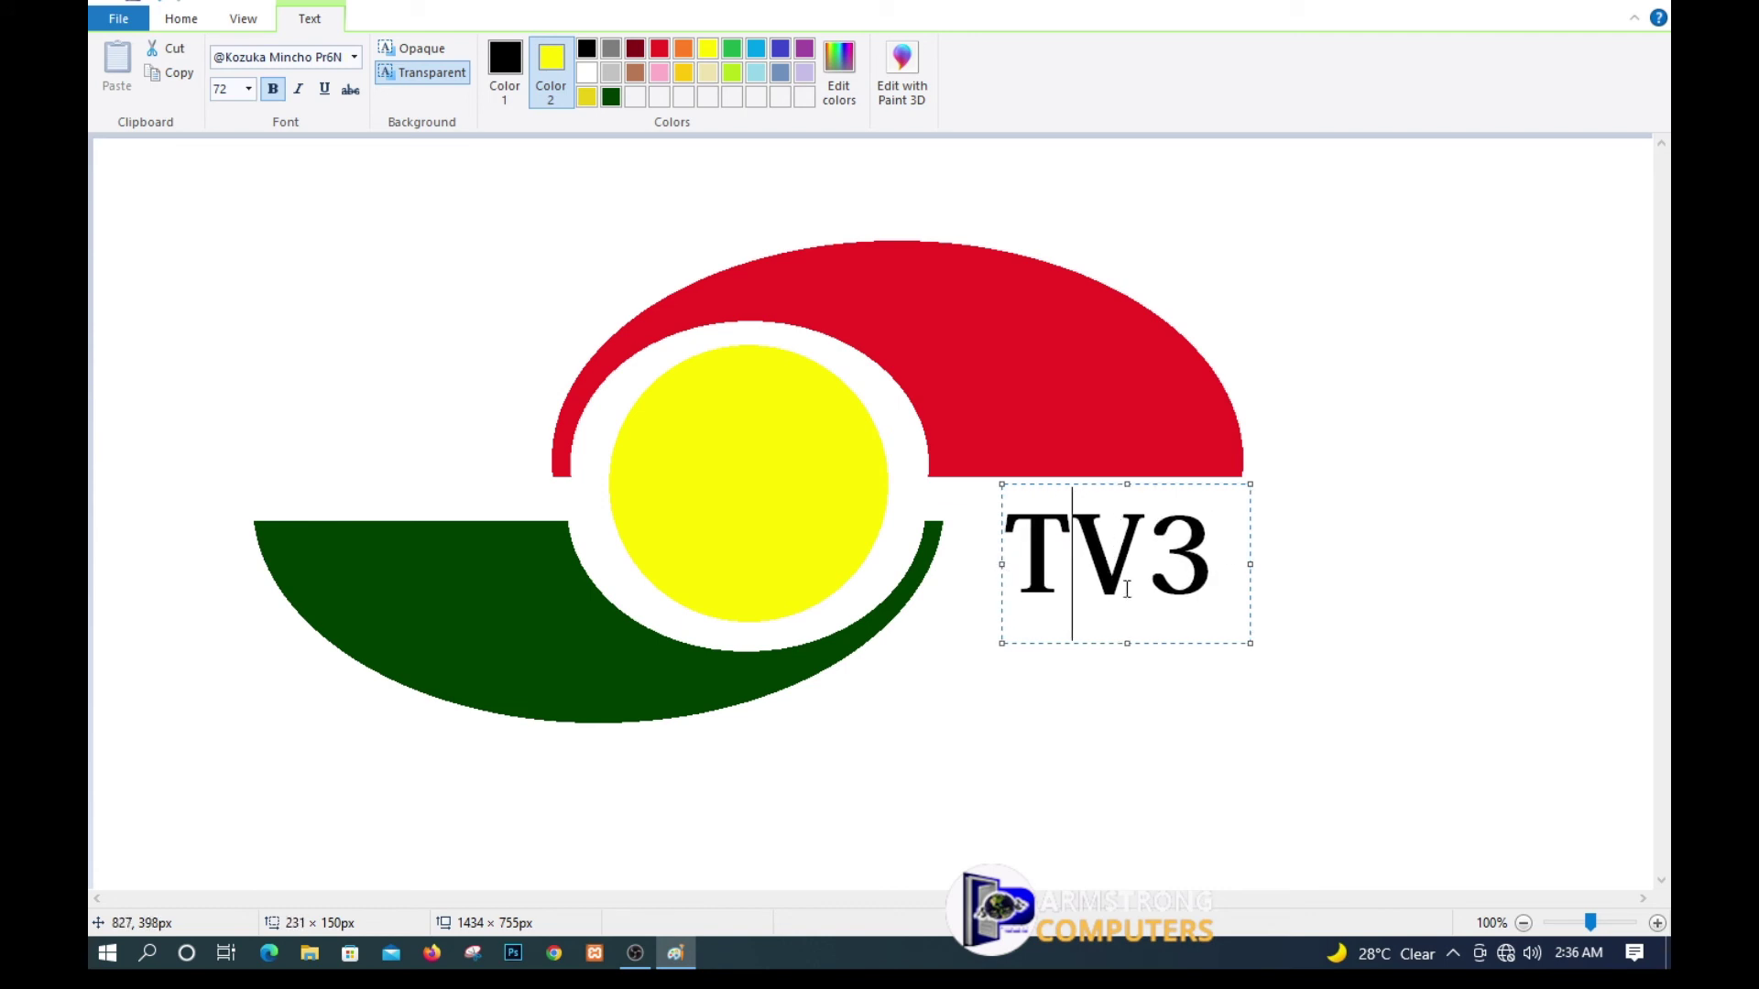
# Move the TV3 text directly under the outer end of the red half's straight edge and commit it to the canvas.
pyautogui.moveTo(1183, 641); pyautogui.dragTo(1230, 606)
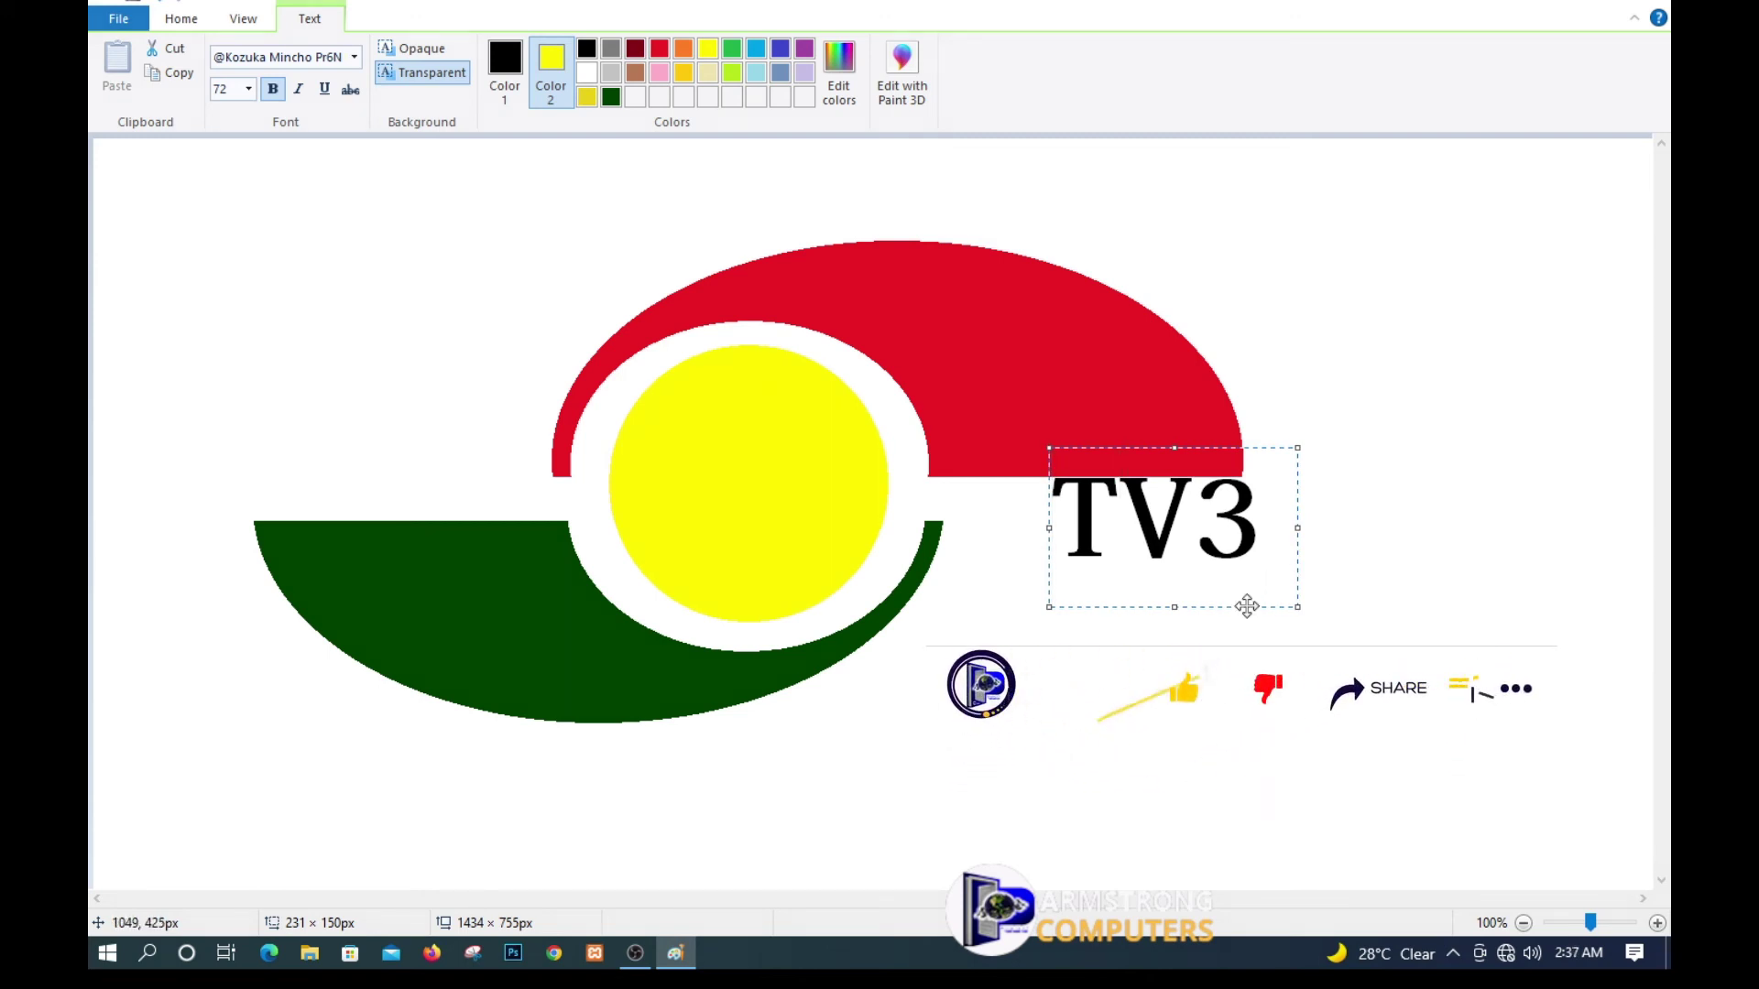
pyautogui.moveTo(1246, 607); pyautogui.dragTo(1241, 607)
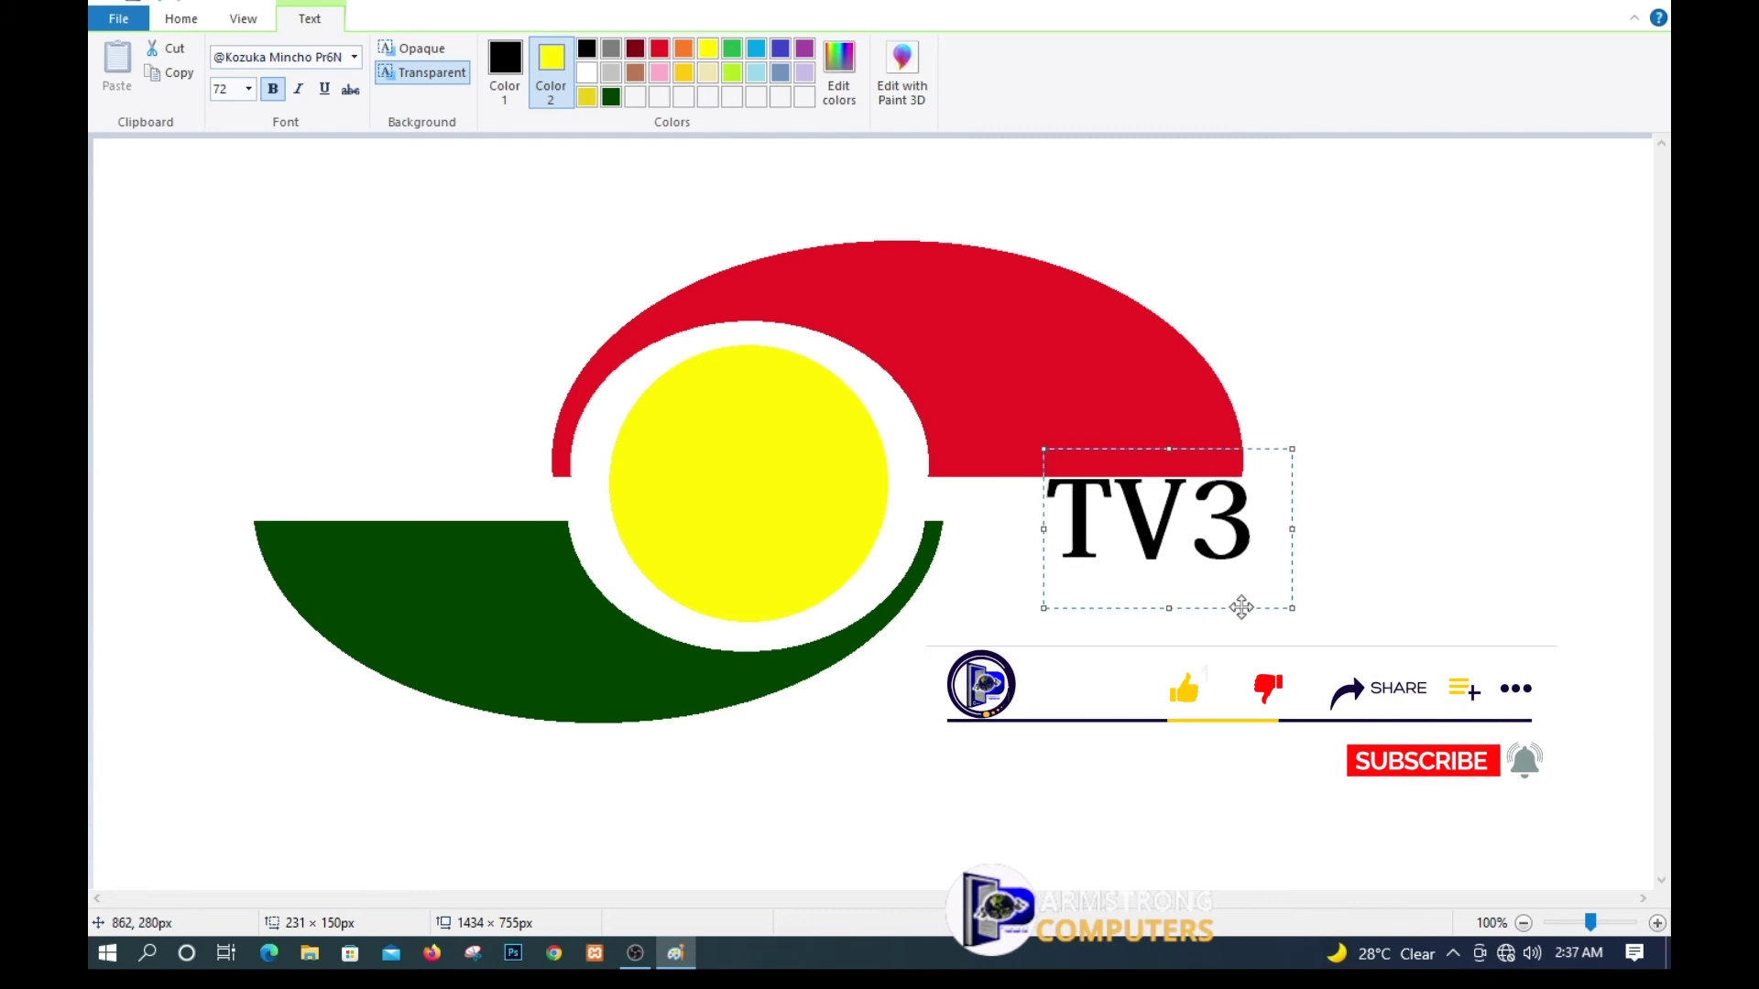
pyautogui.click(1414, 392)
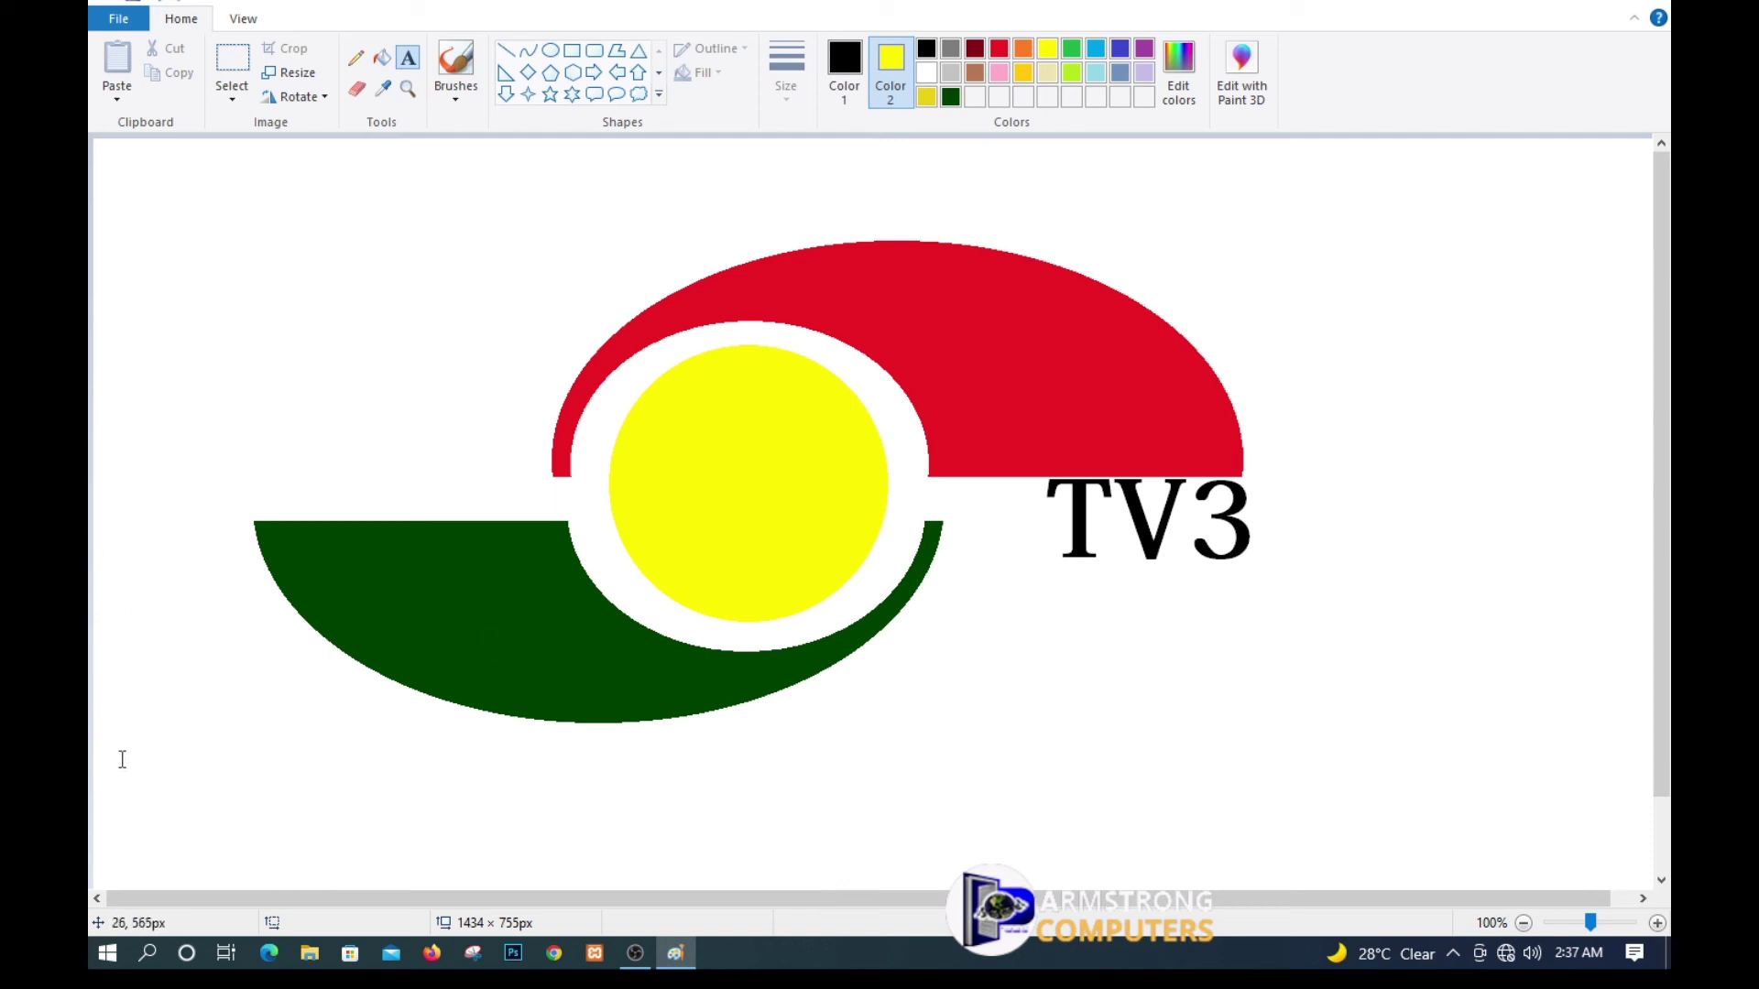
# Create a text box about 1361 × 102 px across the canvas below the logo and set its font size to 24.
pyautogui.moveTo(121, 760); pyautogui.dragTo(1614, 872)
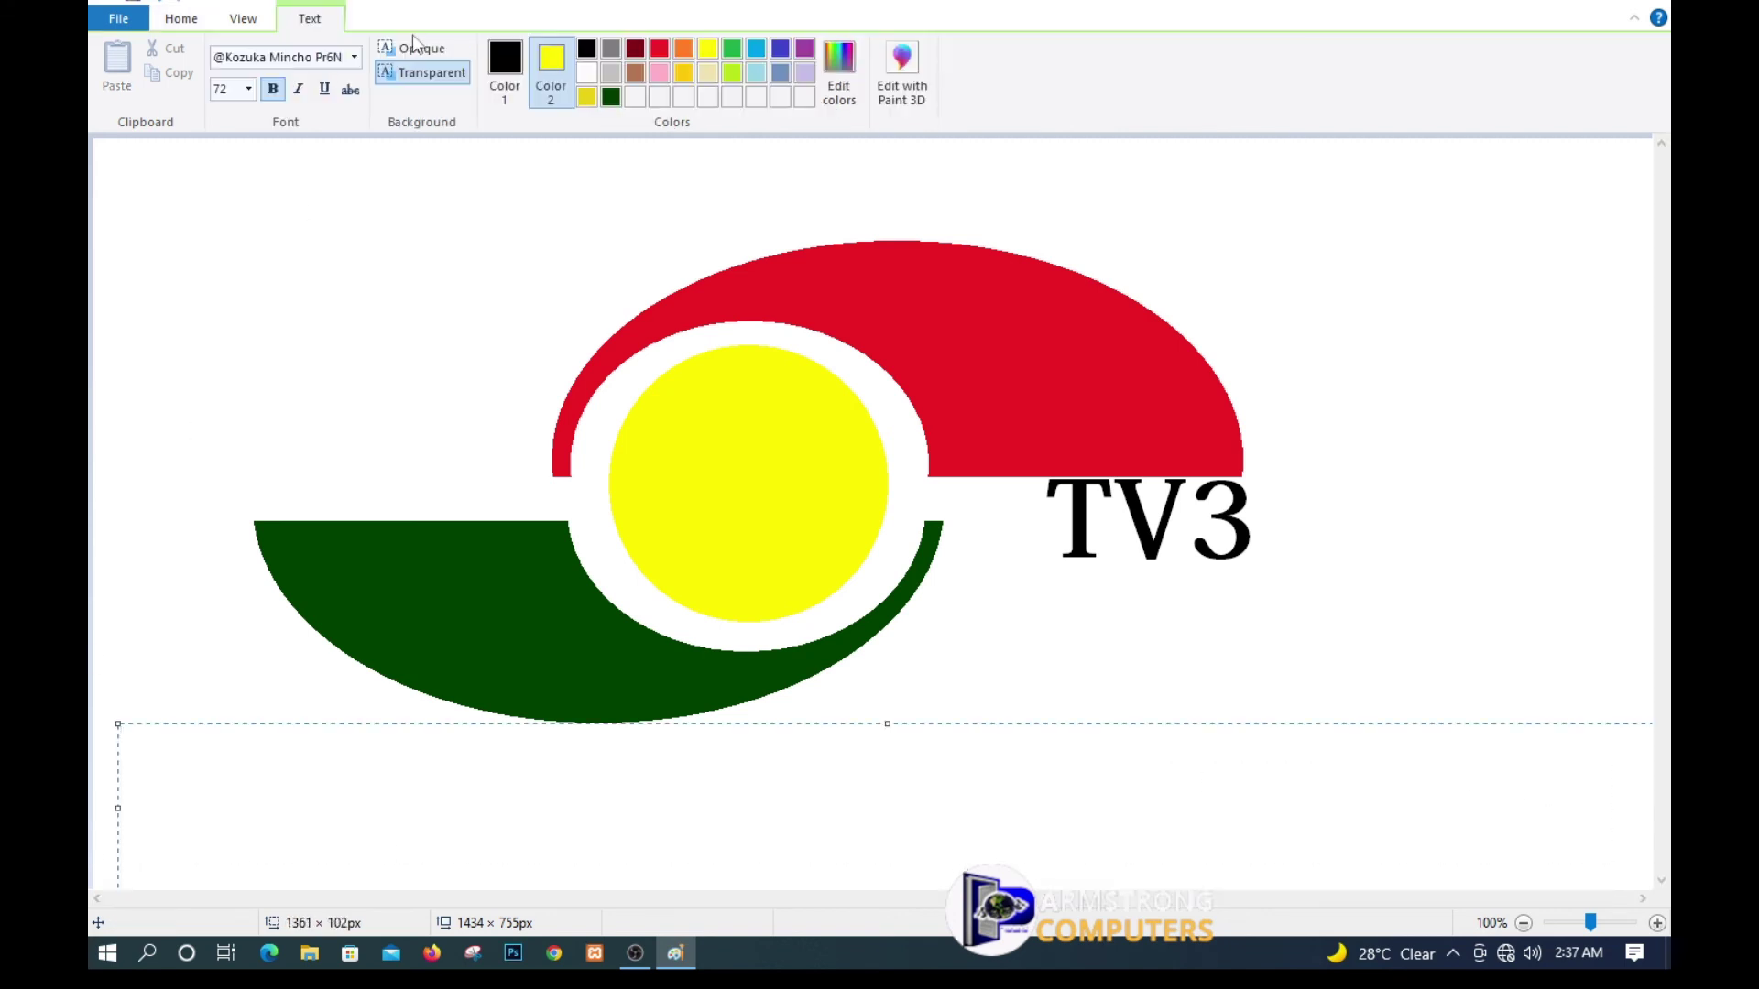
pyautogui.click(248, 89)
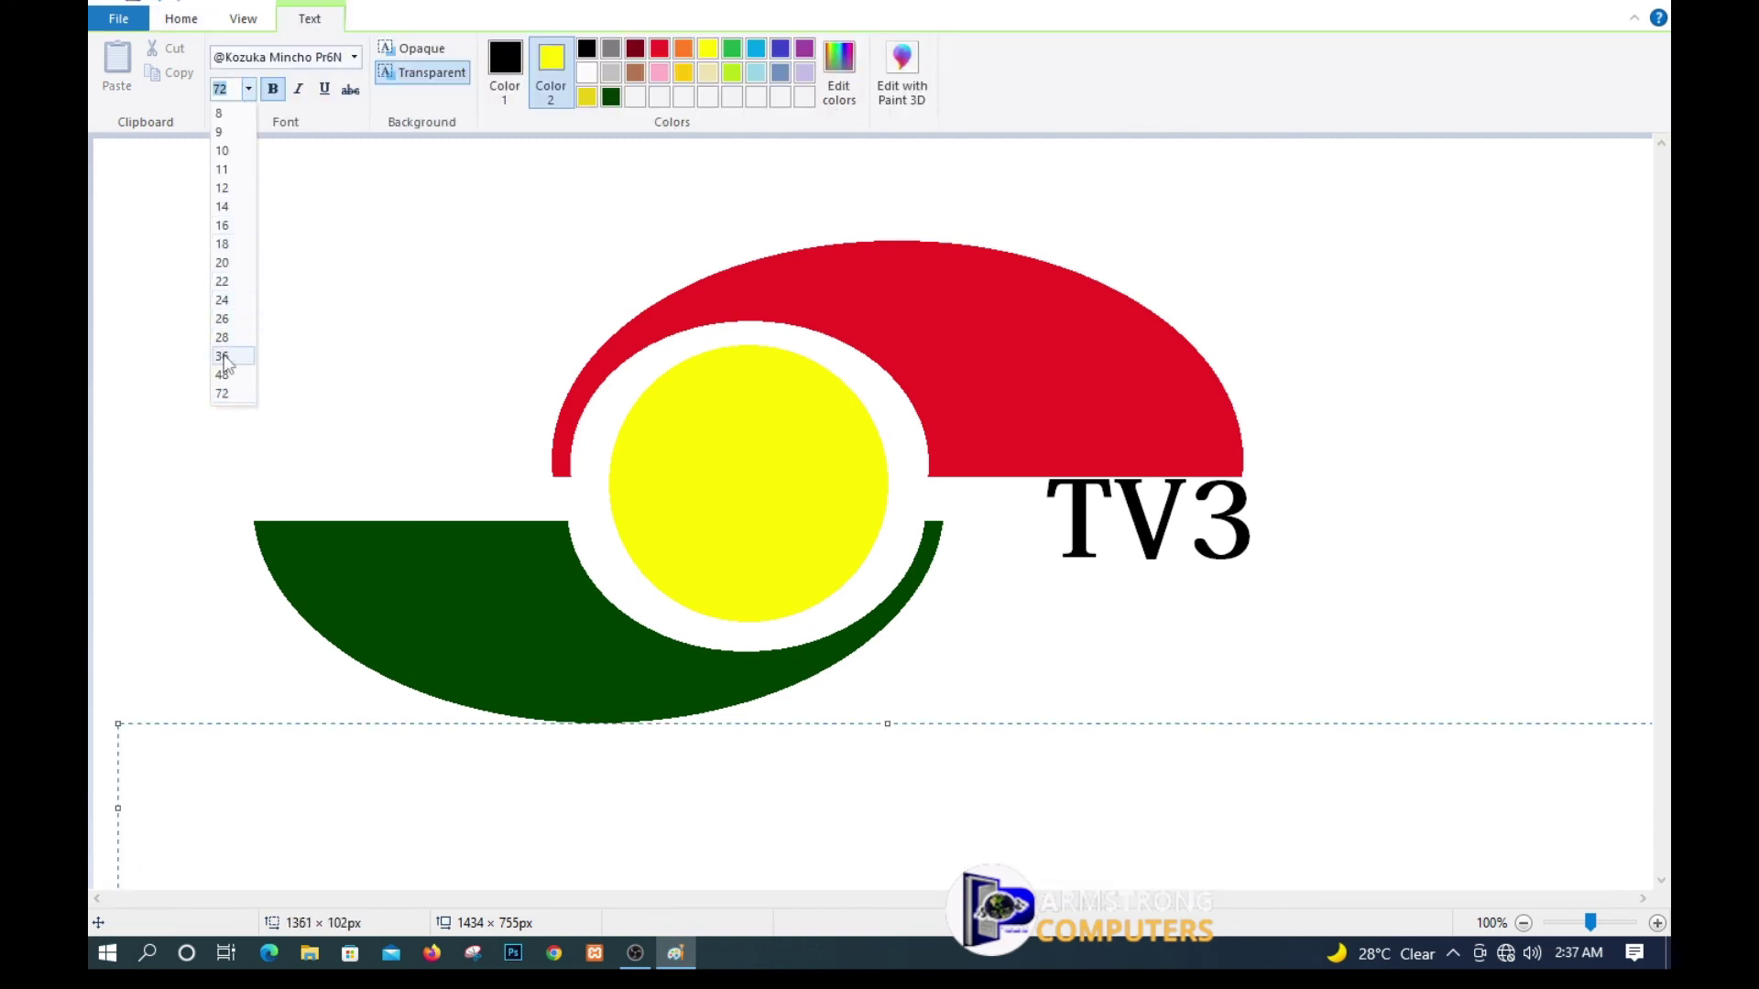
pyautogui.click(222, 356)
pyautogui.click(247, 88)
pyautogui.click(222, 337)
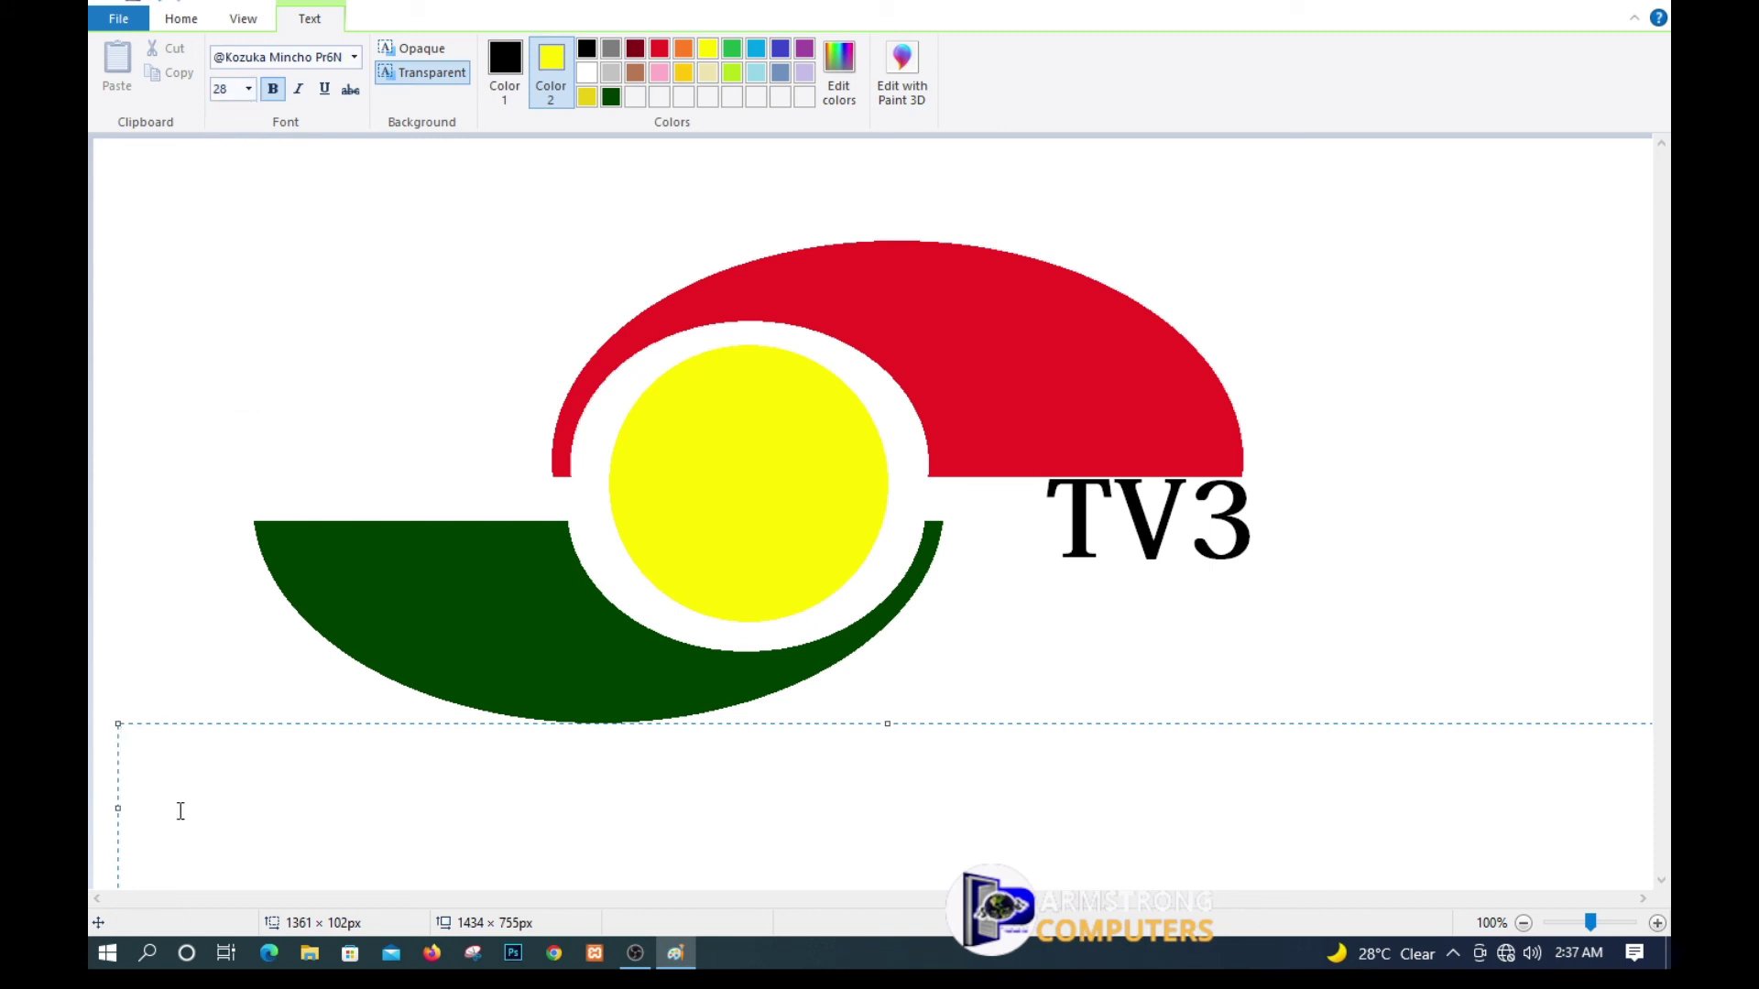
pyautogui.click(248, 89)
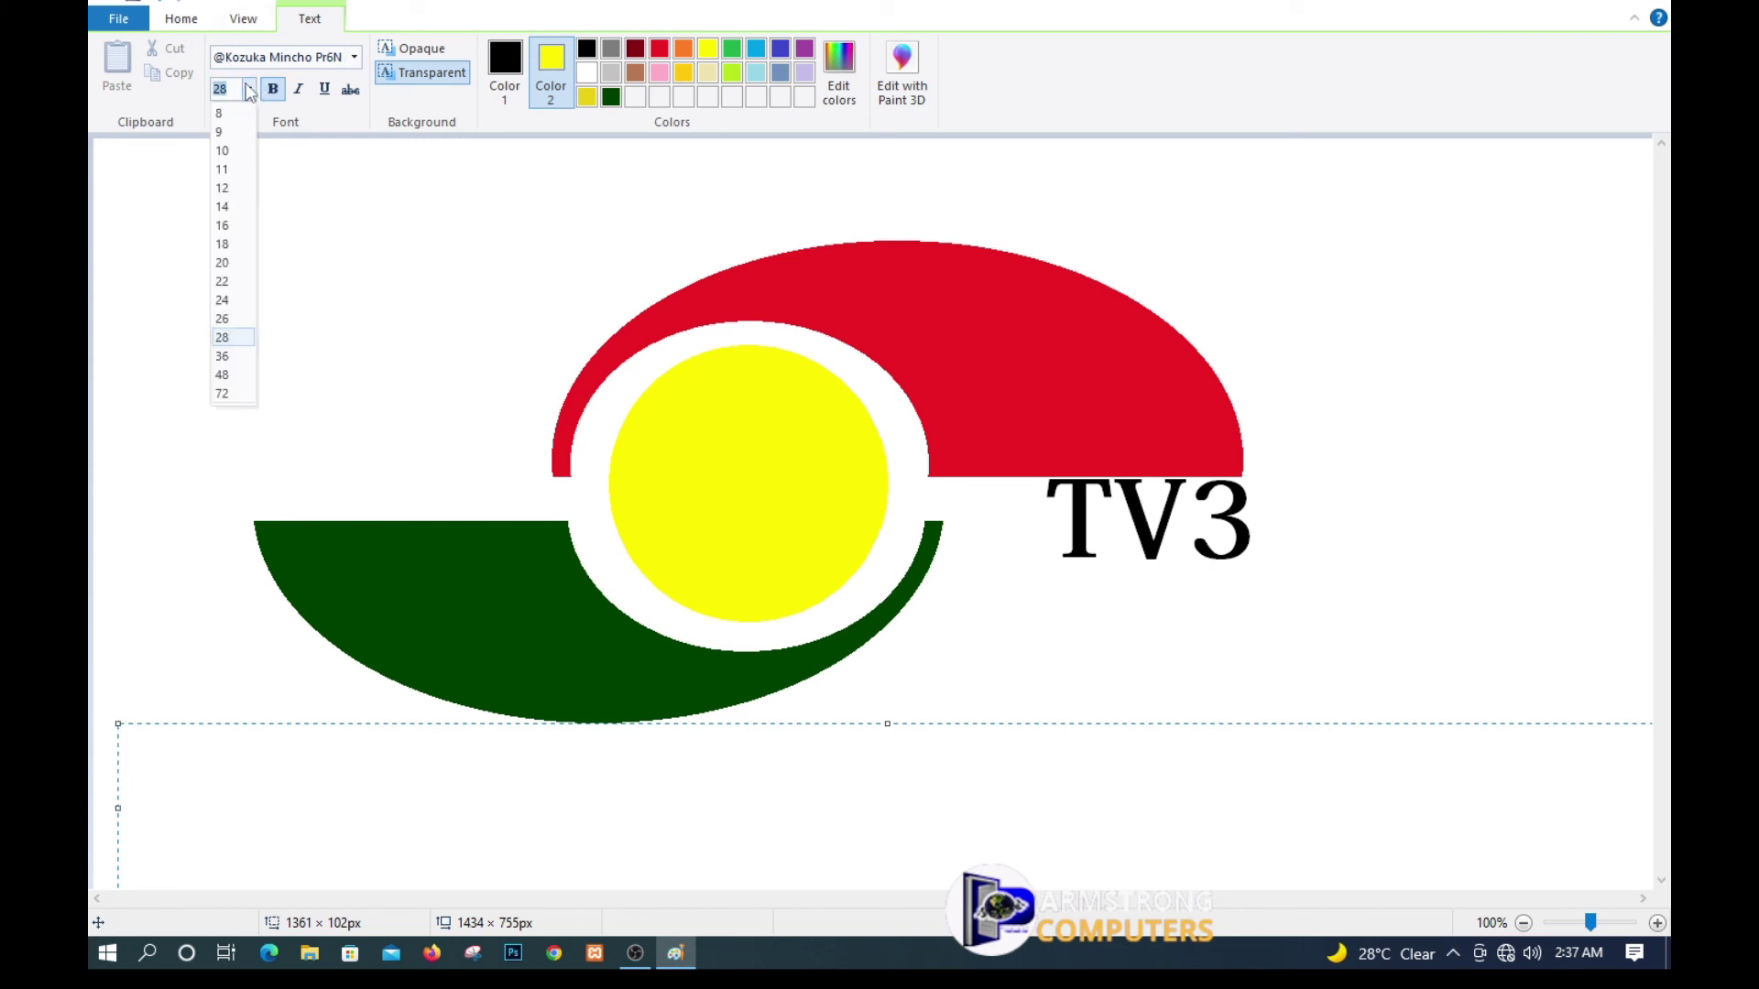
pyautogui.click(228, 305)
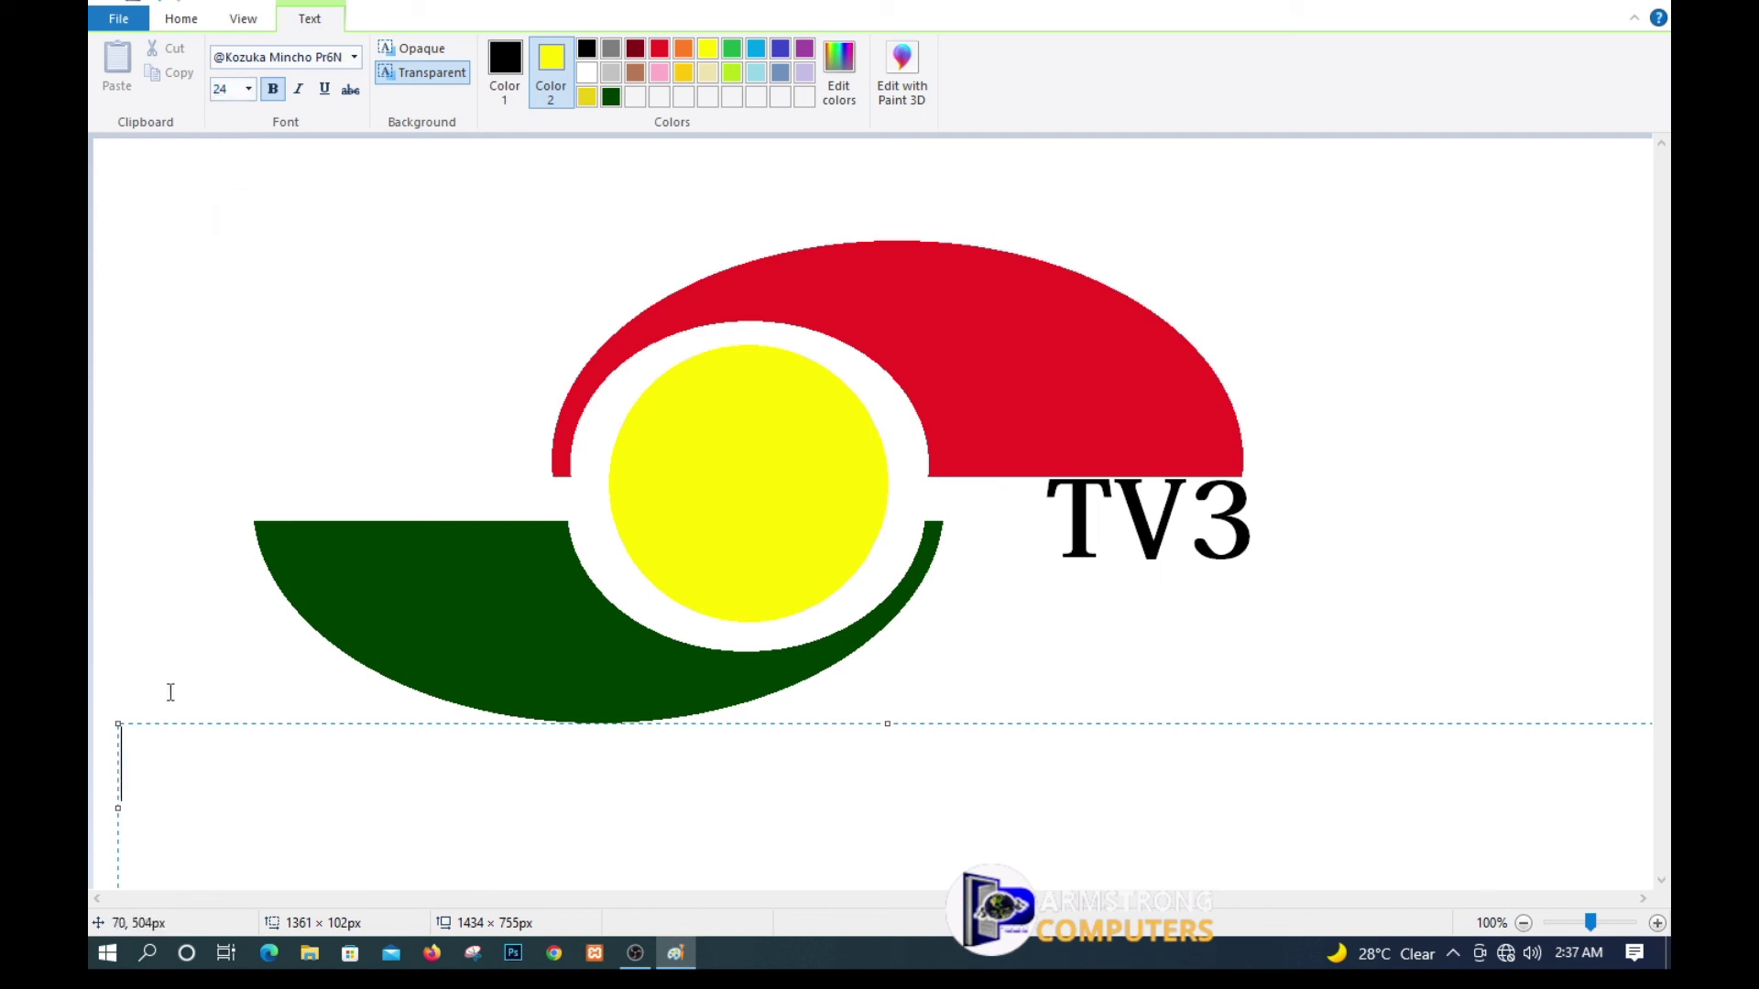
# Write the first part of the slogan, "This Is TV3, First In New,", in the text box below the logo.
pyautogui.write('t')
pyautogui.press('BackSpace')
pyautogui.write('=')
pyautogui.press('BackSpace')
pyautogui.write('This ')
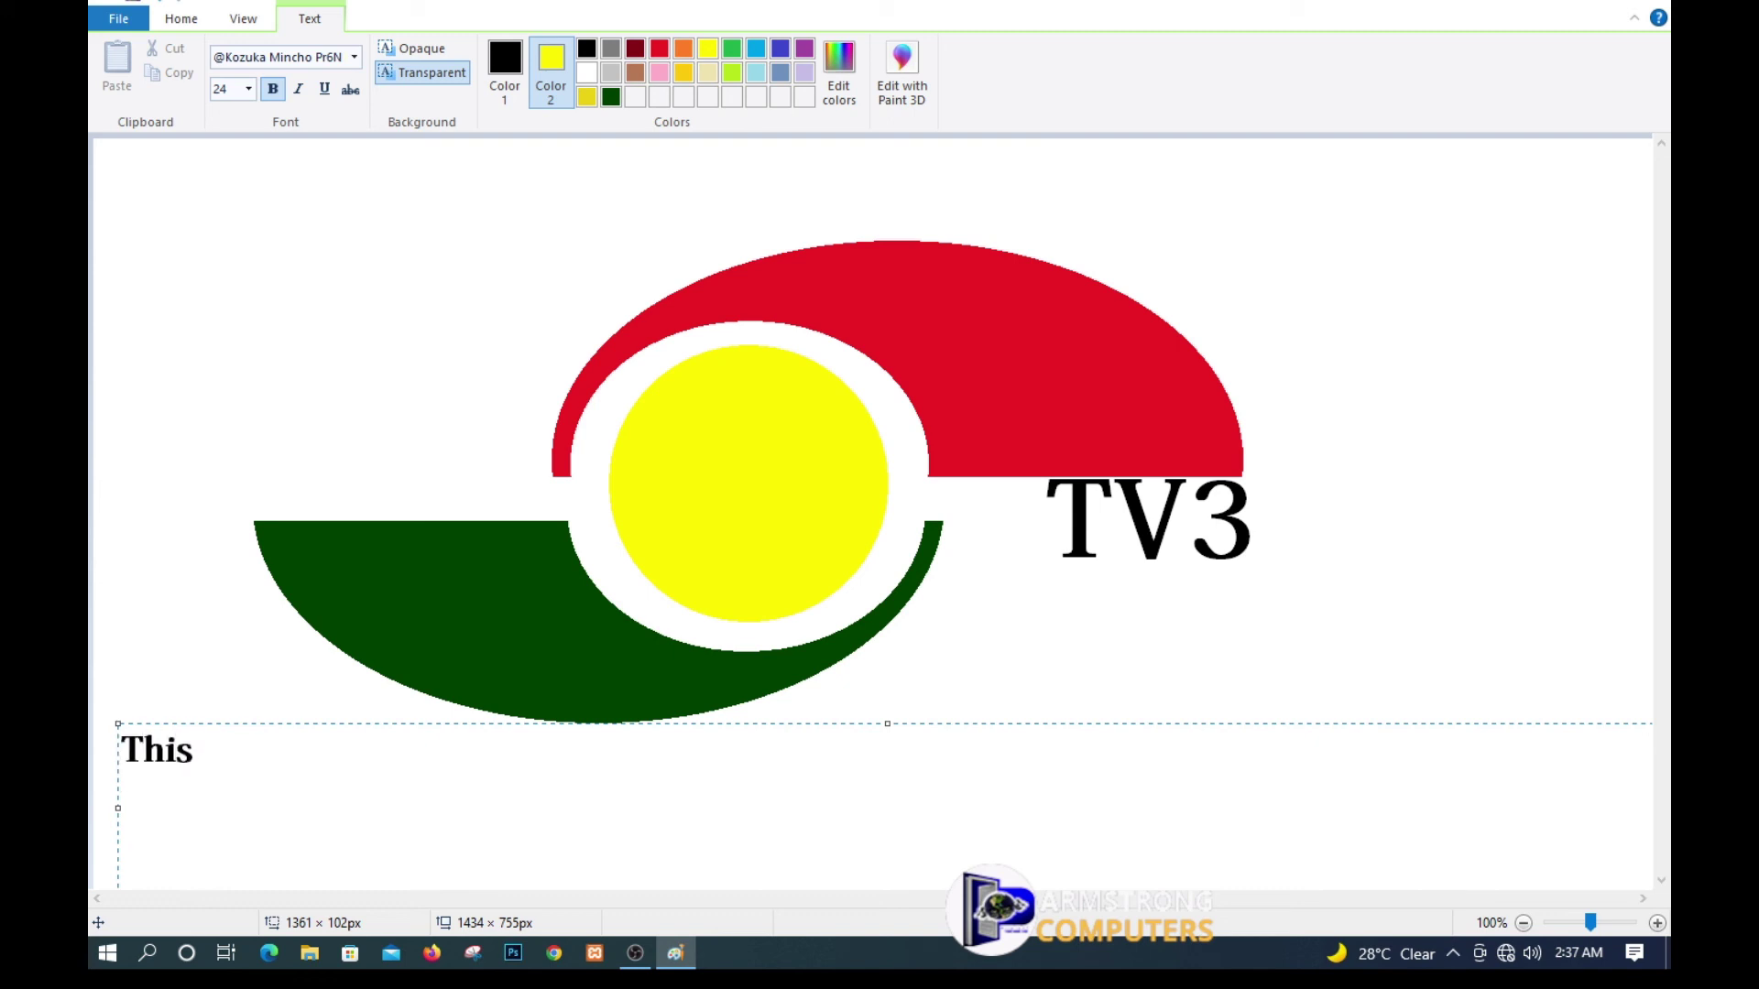
pyautogui.write('Is TV3,')
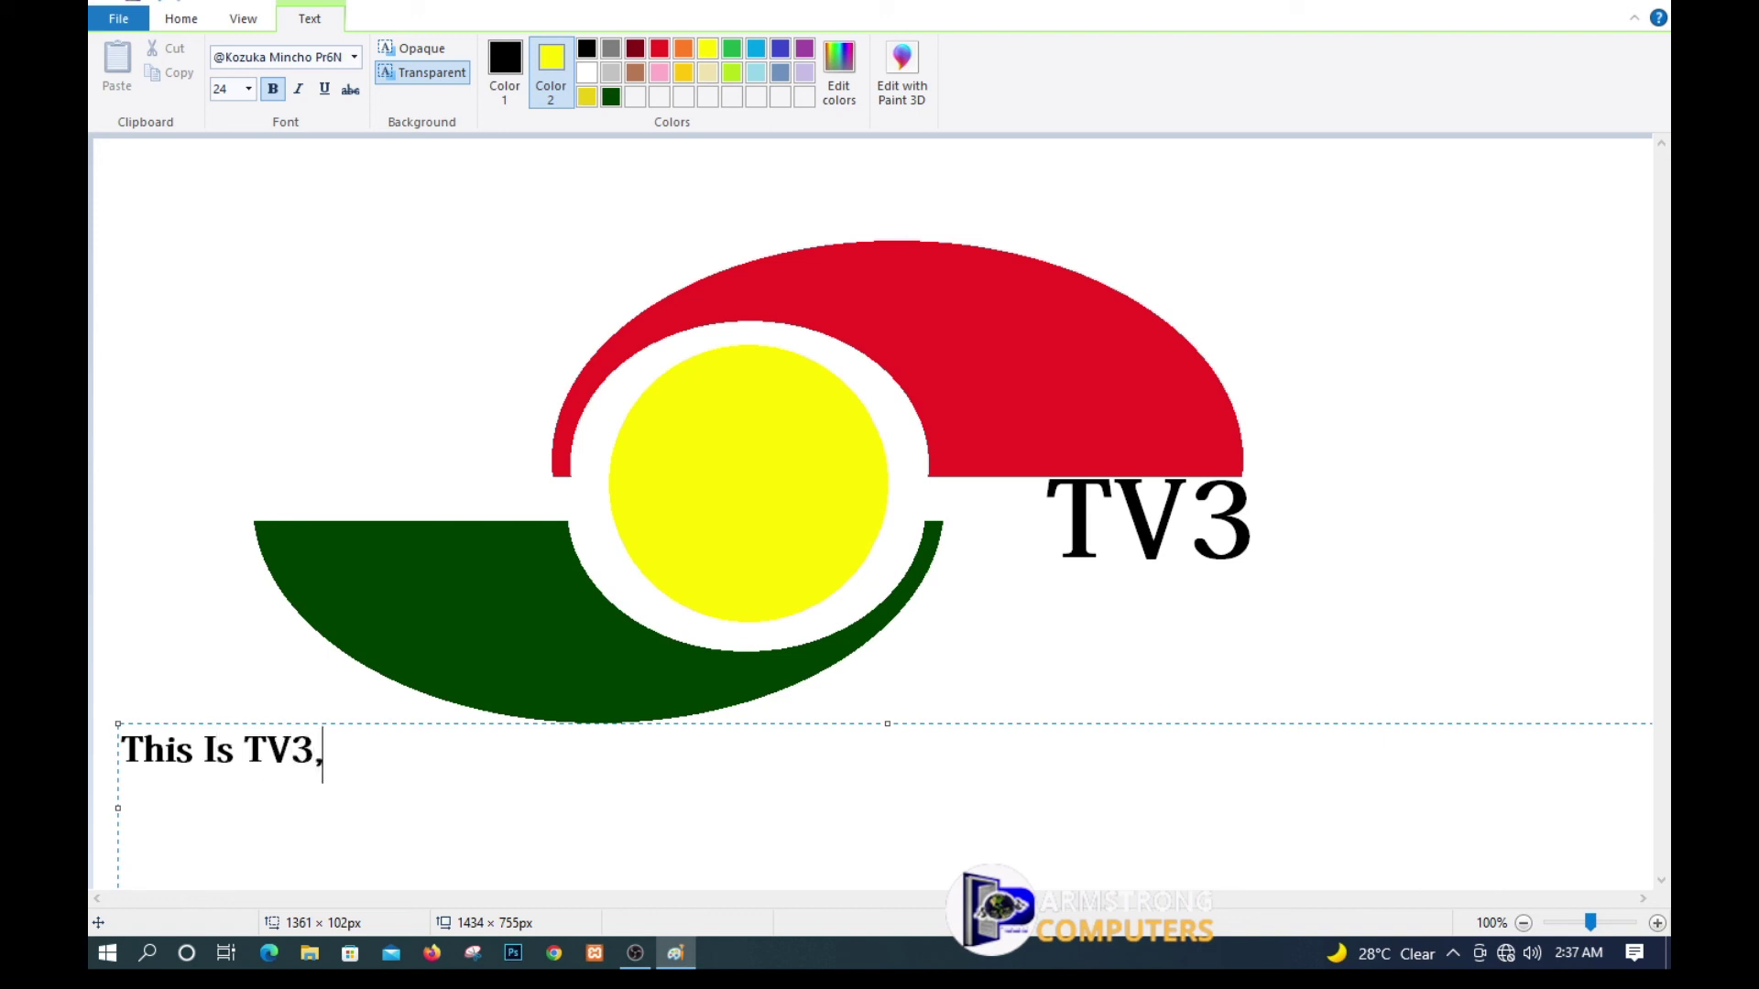
pyautogui.write(' f')
pyautogui.press('BackSpace')
pyautogui.write('First I')
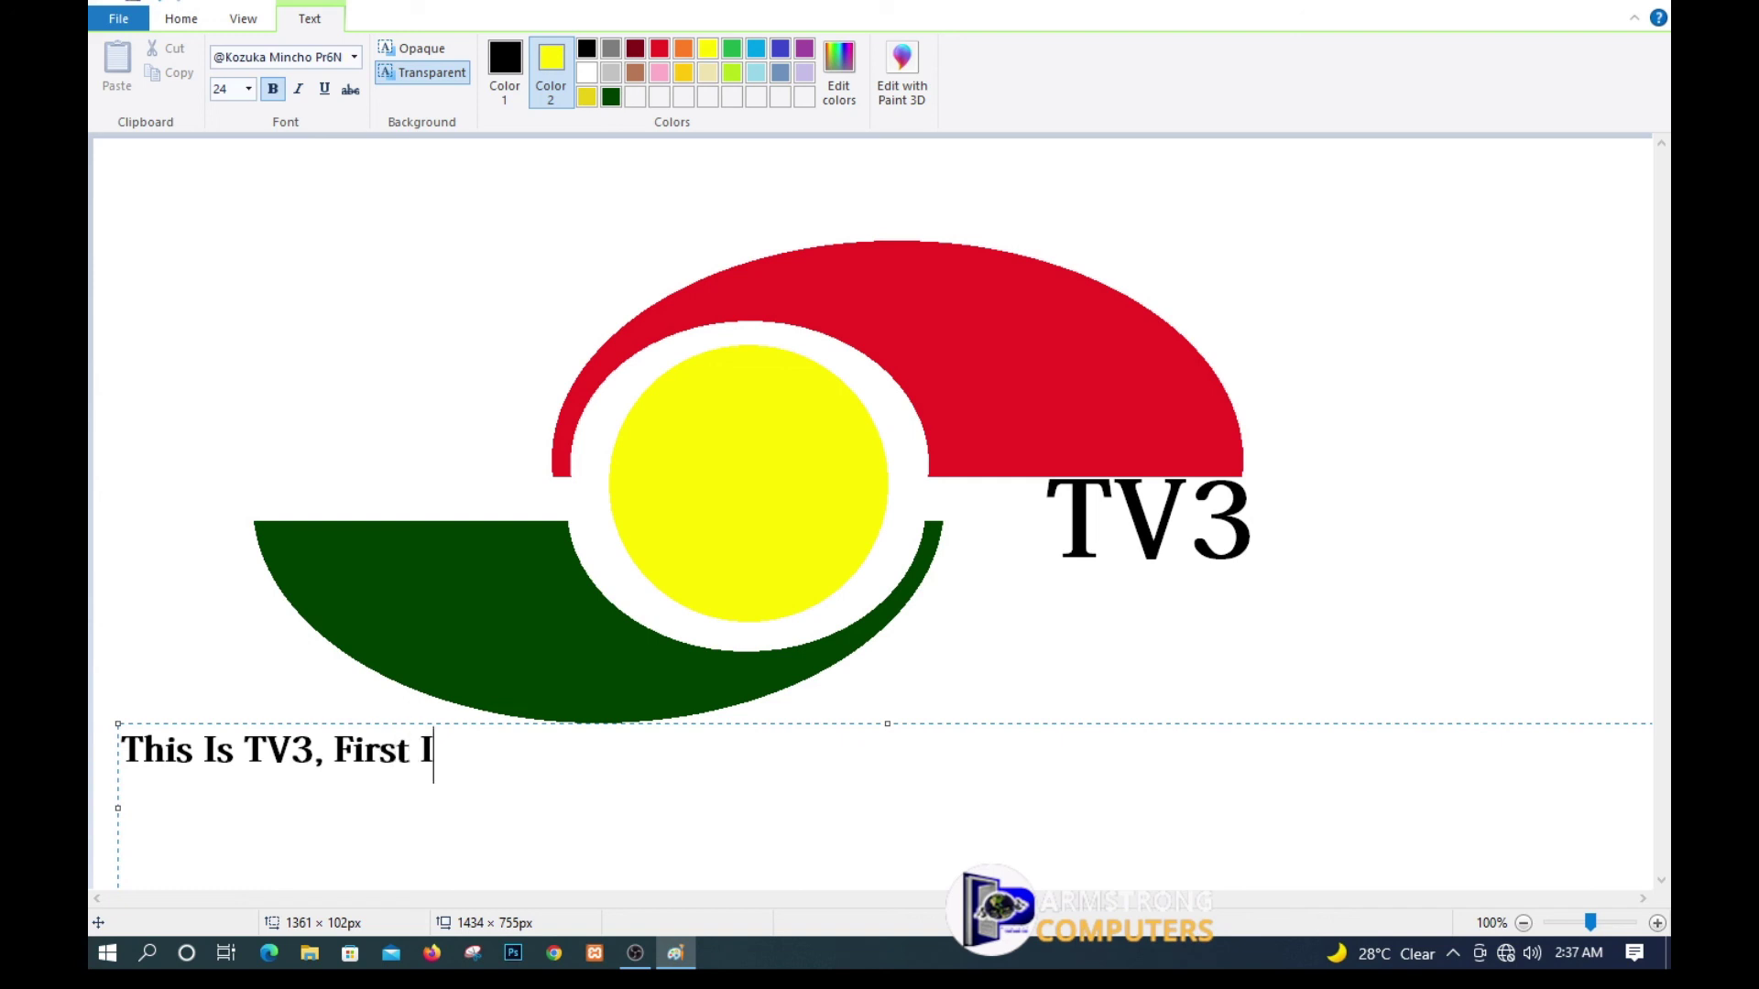
pyautogui.write('n New,')
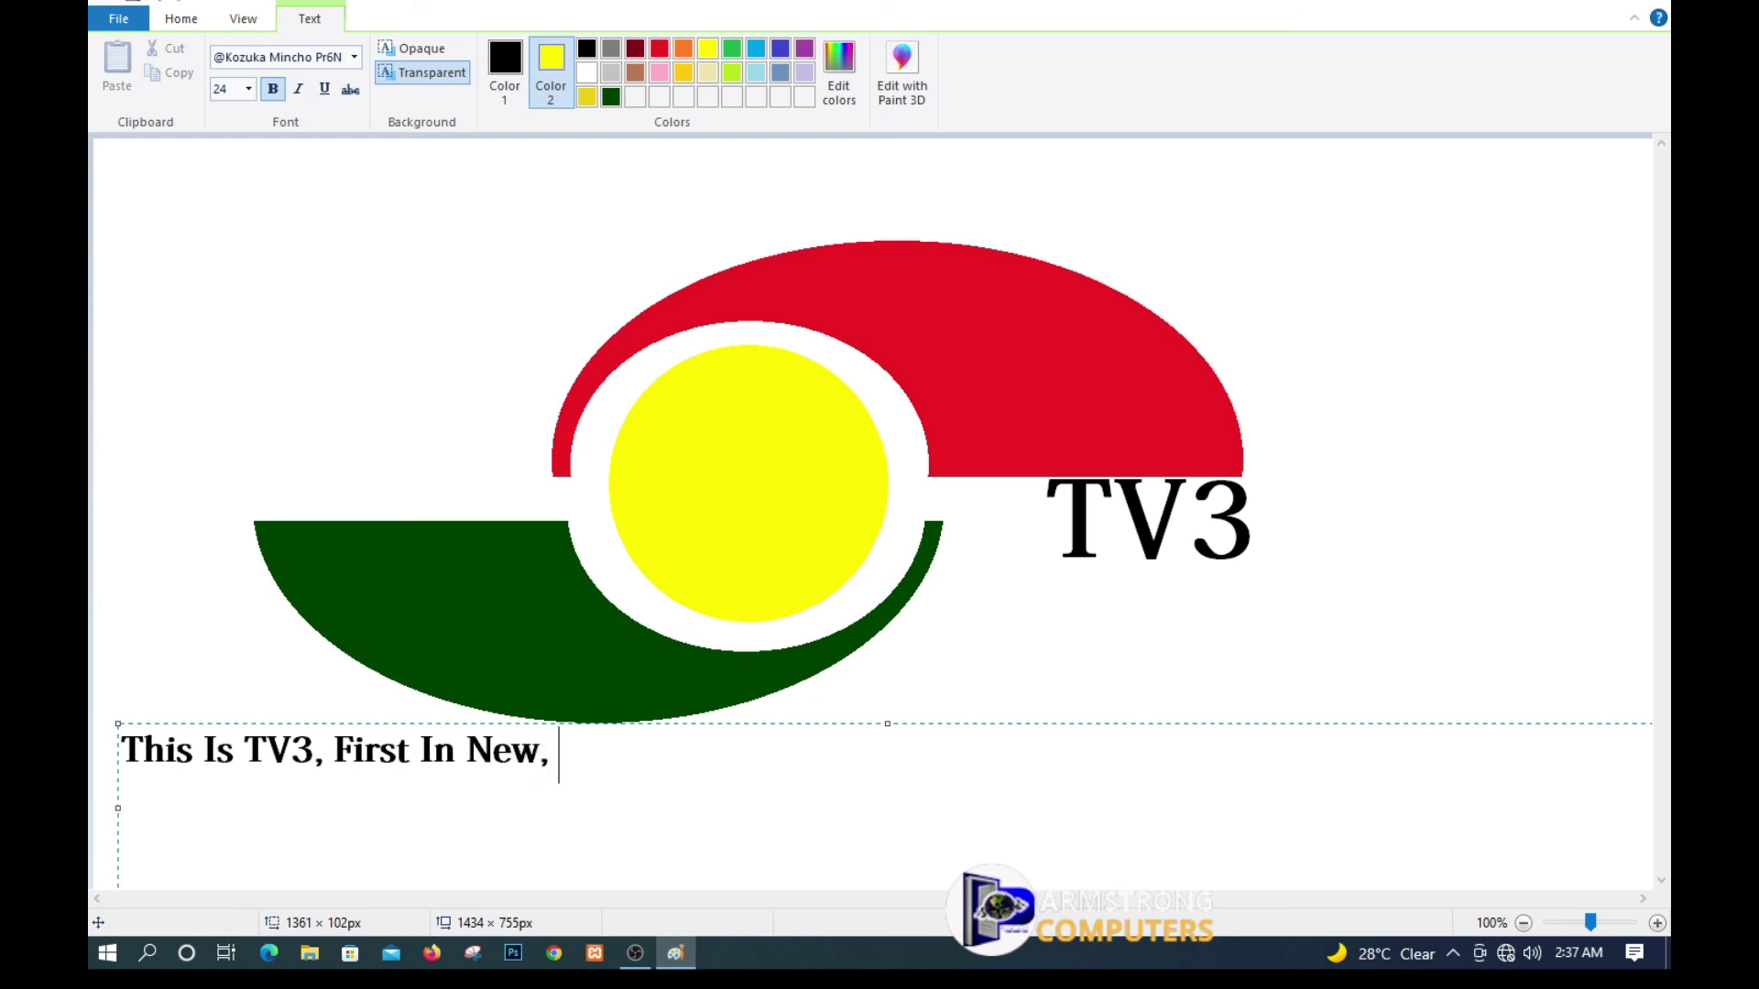
# Complete the slogan with "Best In Entertainment" after the last comma, correcting the spelling of its final word.
pyautogui.write(' BEST')
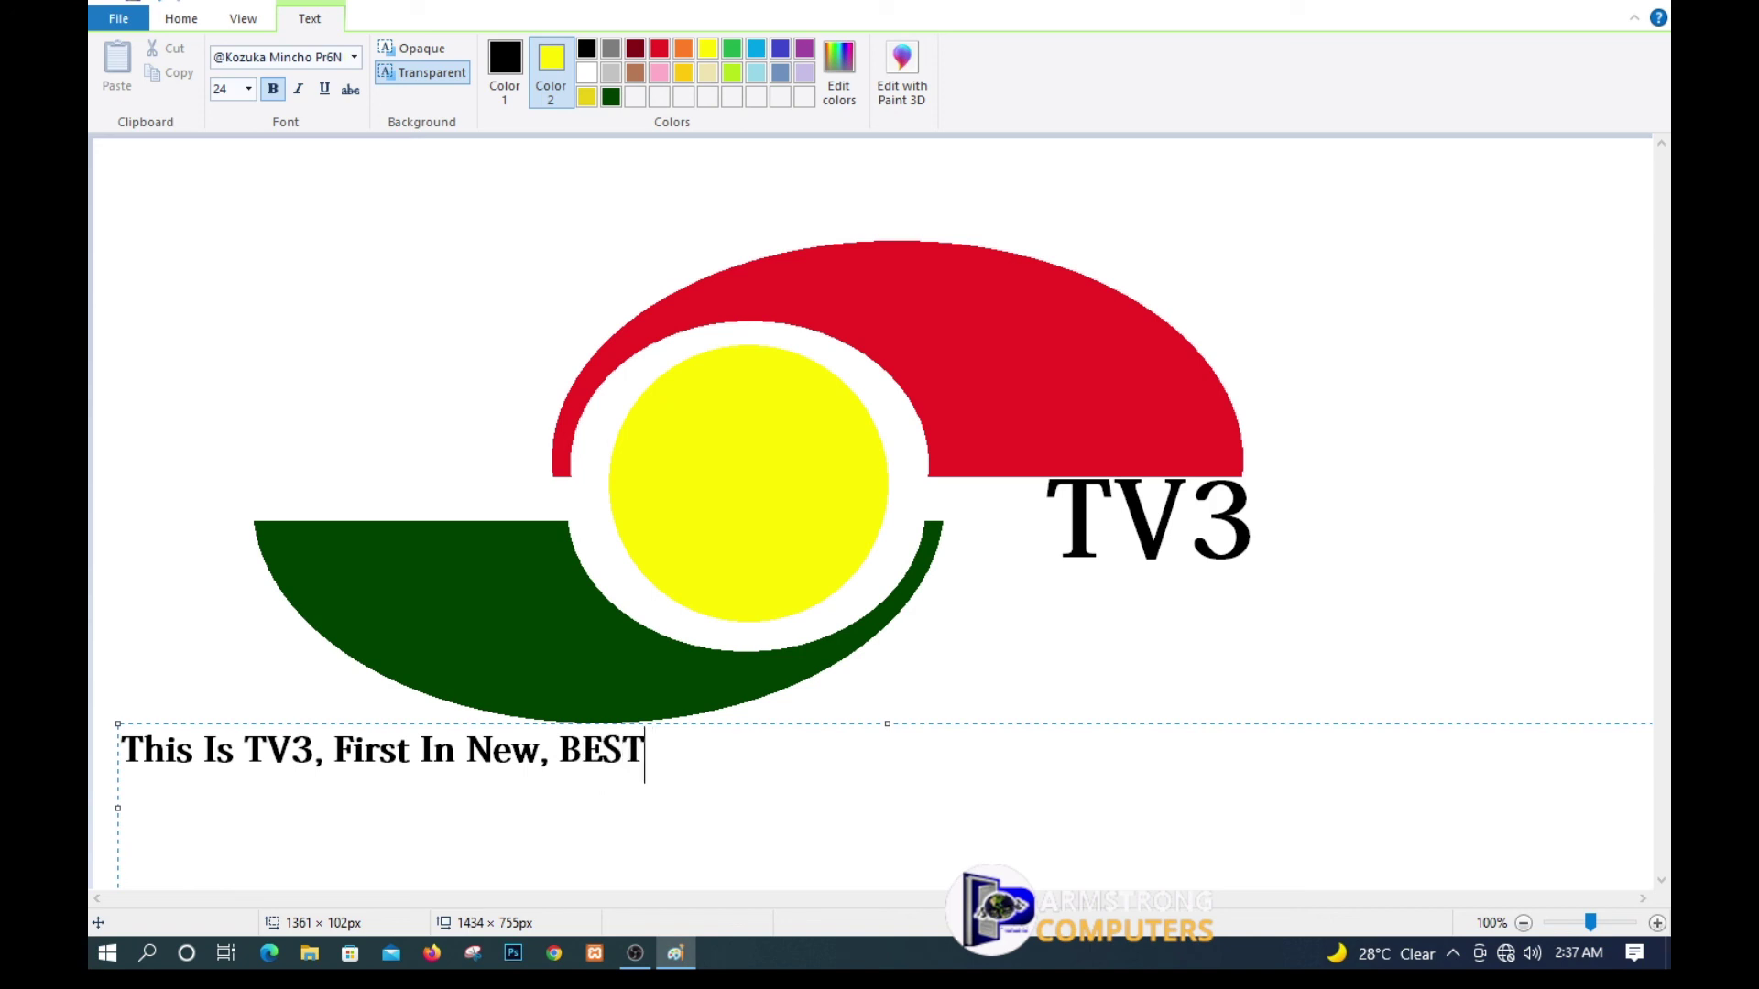
pyautogui.press('BackSpace')
pyautogui.press('BackSpace')
pyautogui.press('BackSpace')
pyautogui.write('es')
pyautogui.write('t ')
pyautogui.write('In')
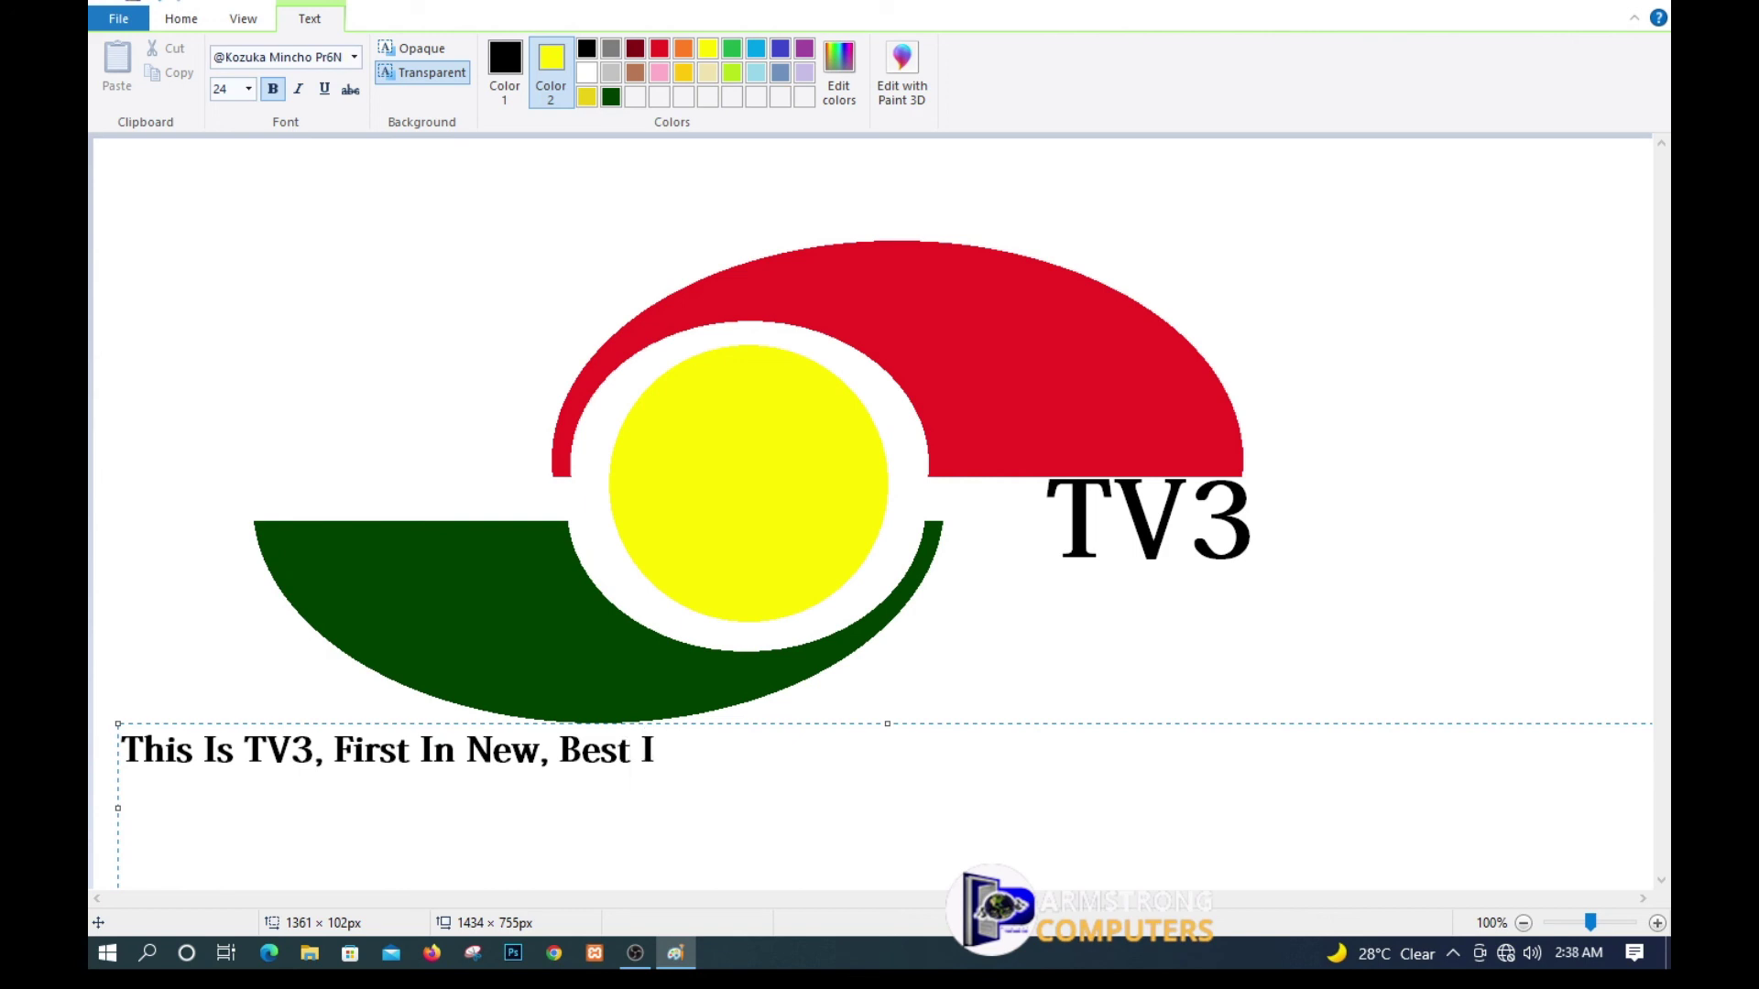
pyautogui.write(' Entert')
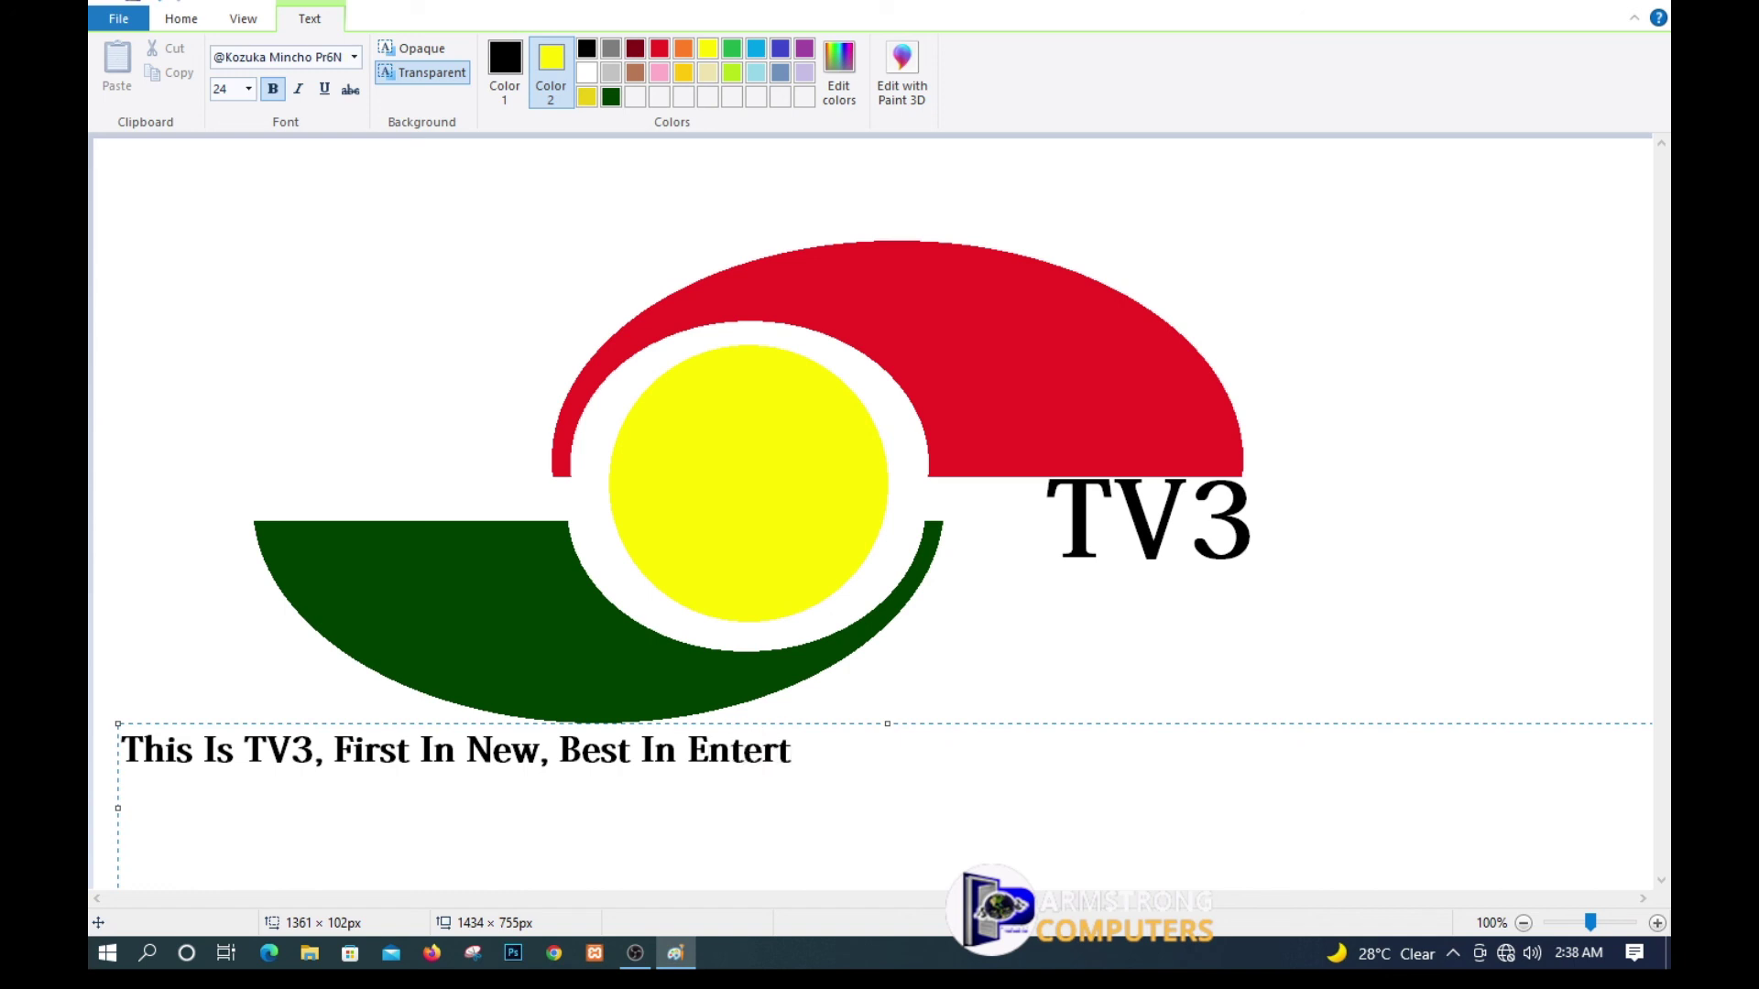
pyautogui.write('aument')
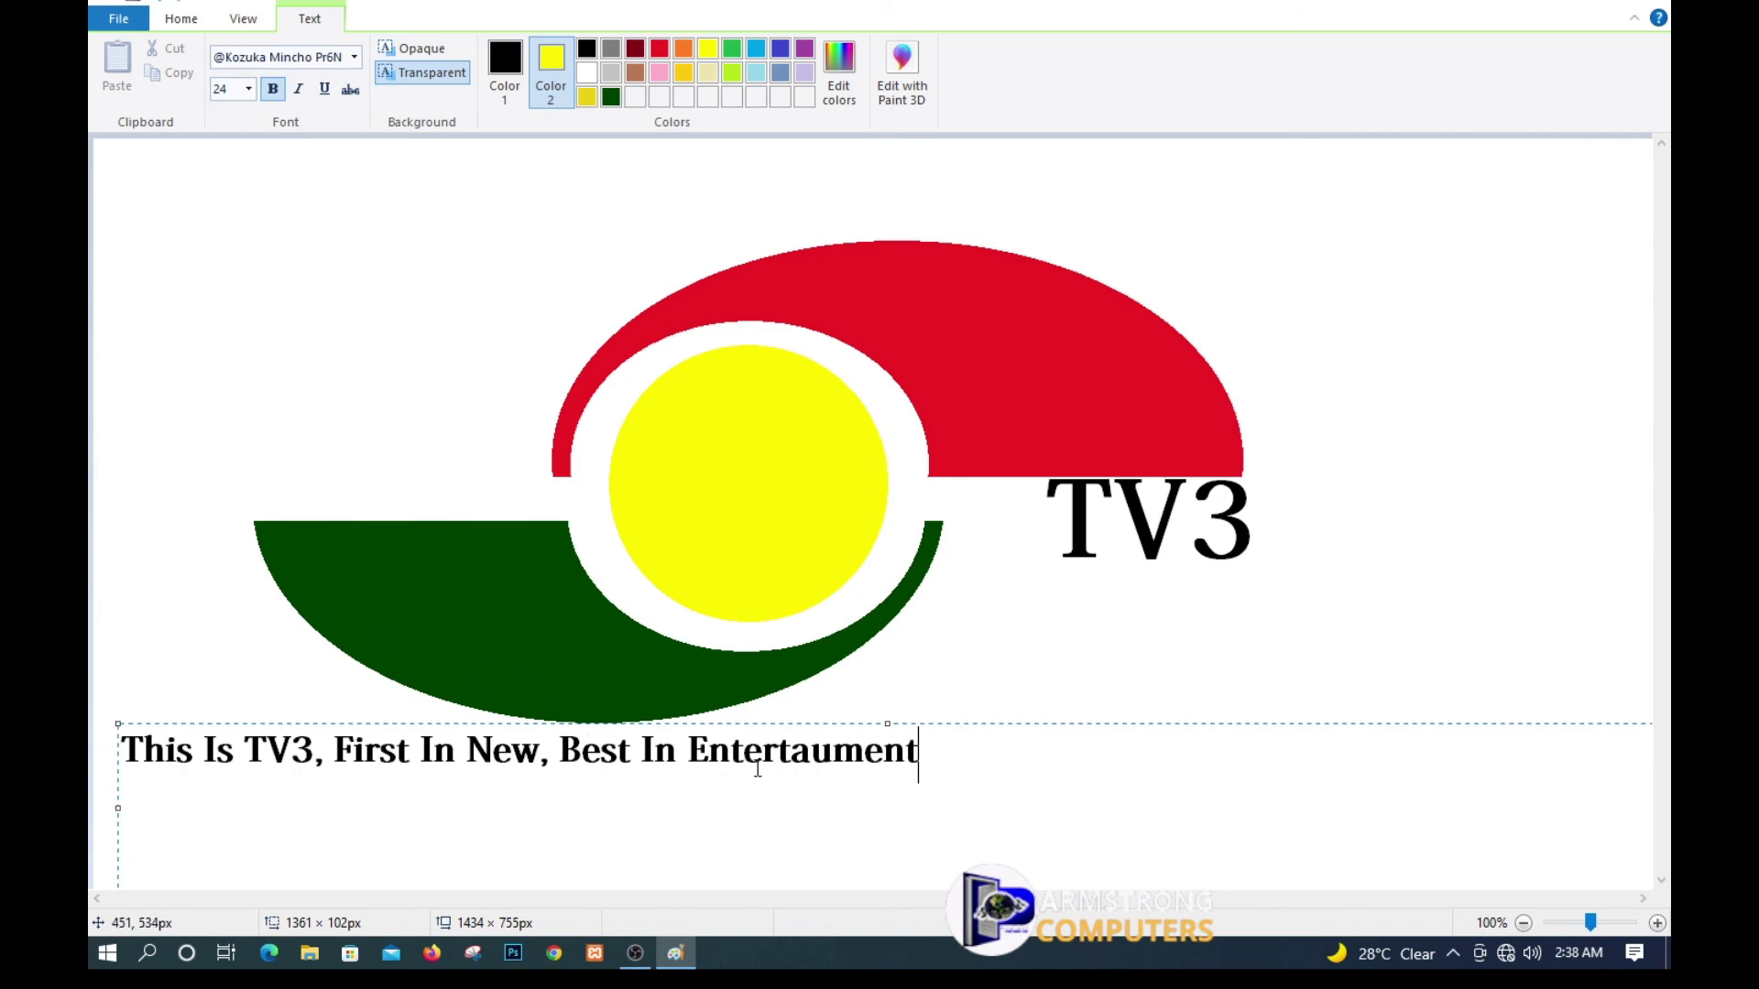
pyautogui.click(811, 755)
pyautogui.press('BackSpace')
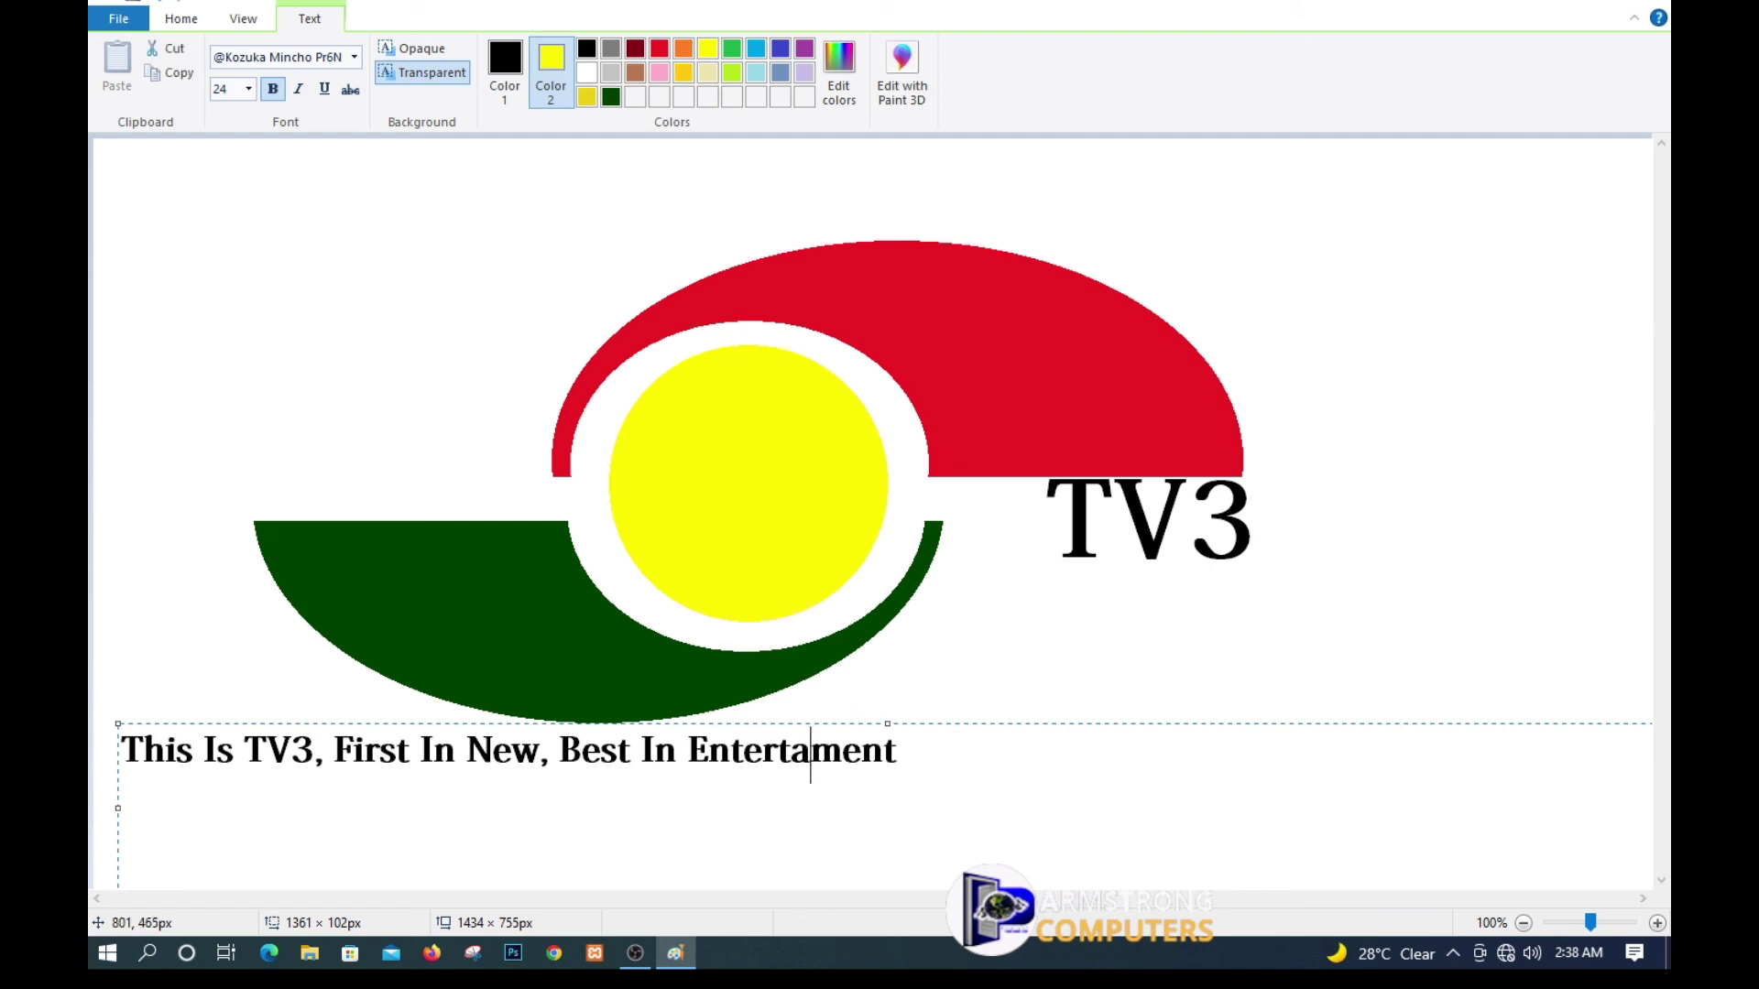
pyautogui.write('in')
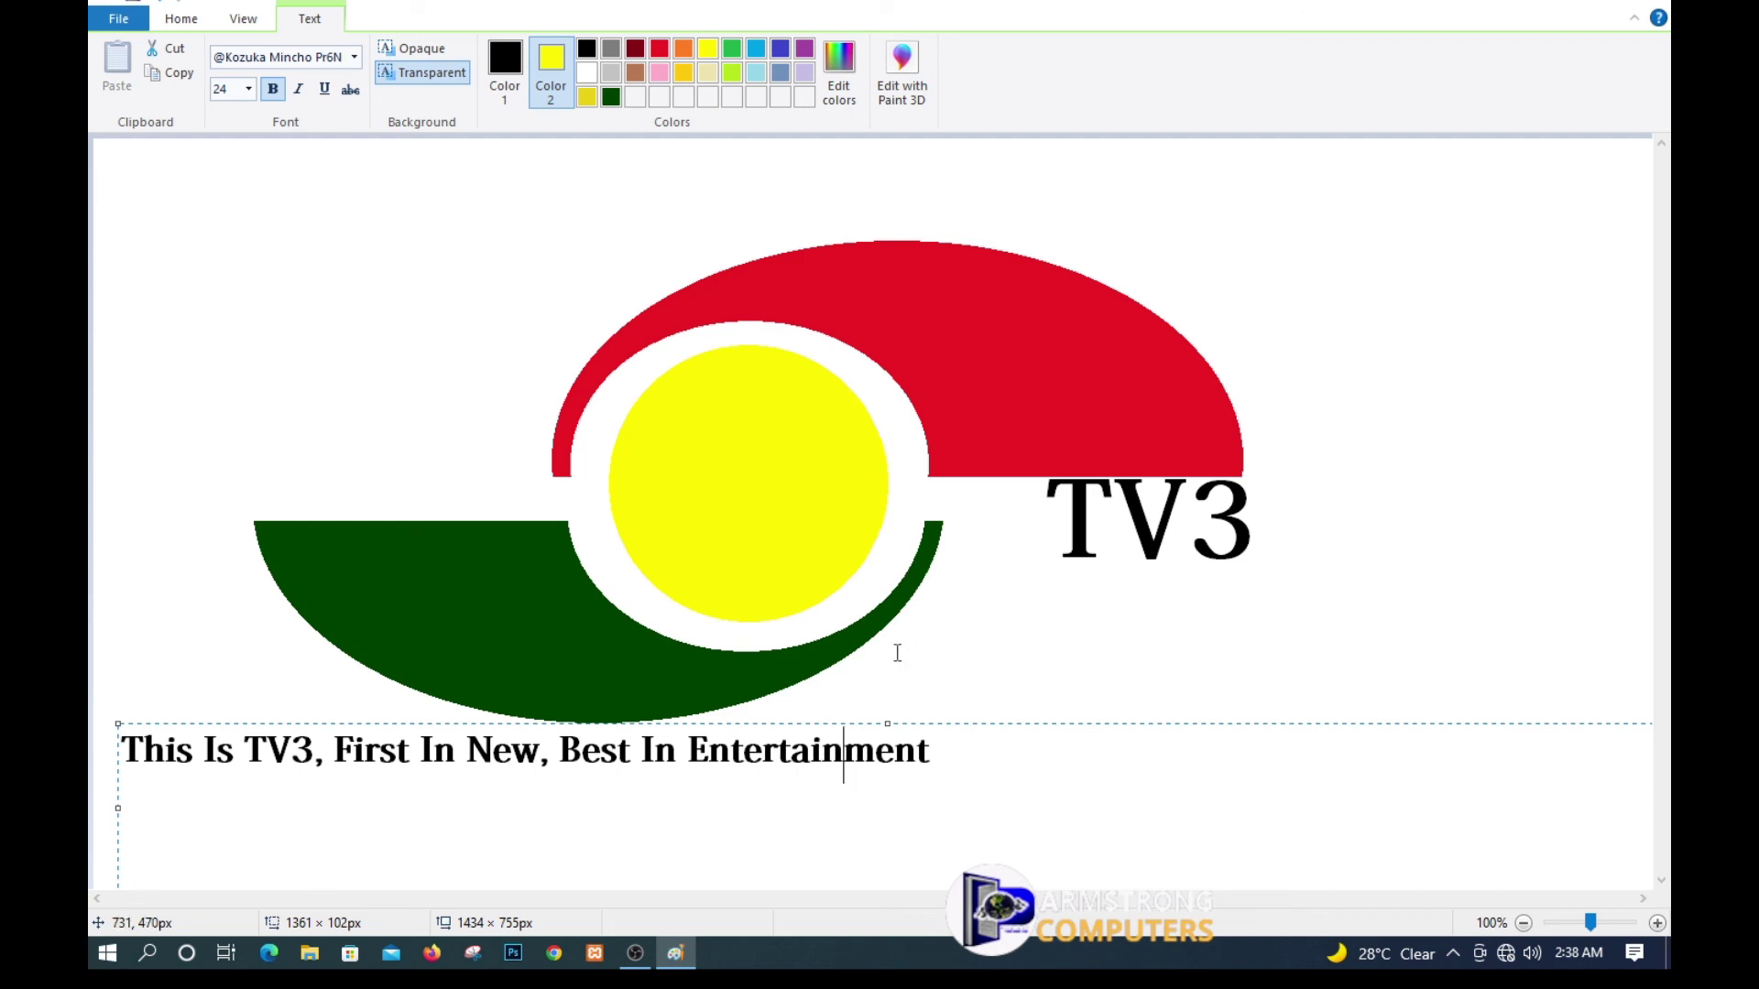
# Set the whole slogan's font size to 40, nudge its text box slightly, and commit it to the canvas below the logo.
pyautogui.moveTo(962, 773); pyautogui.dragTo(91, 790)
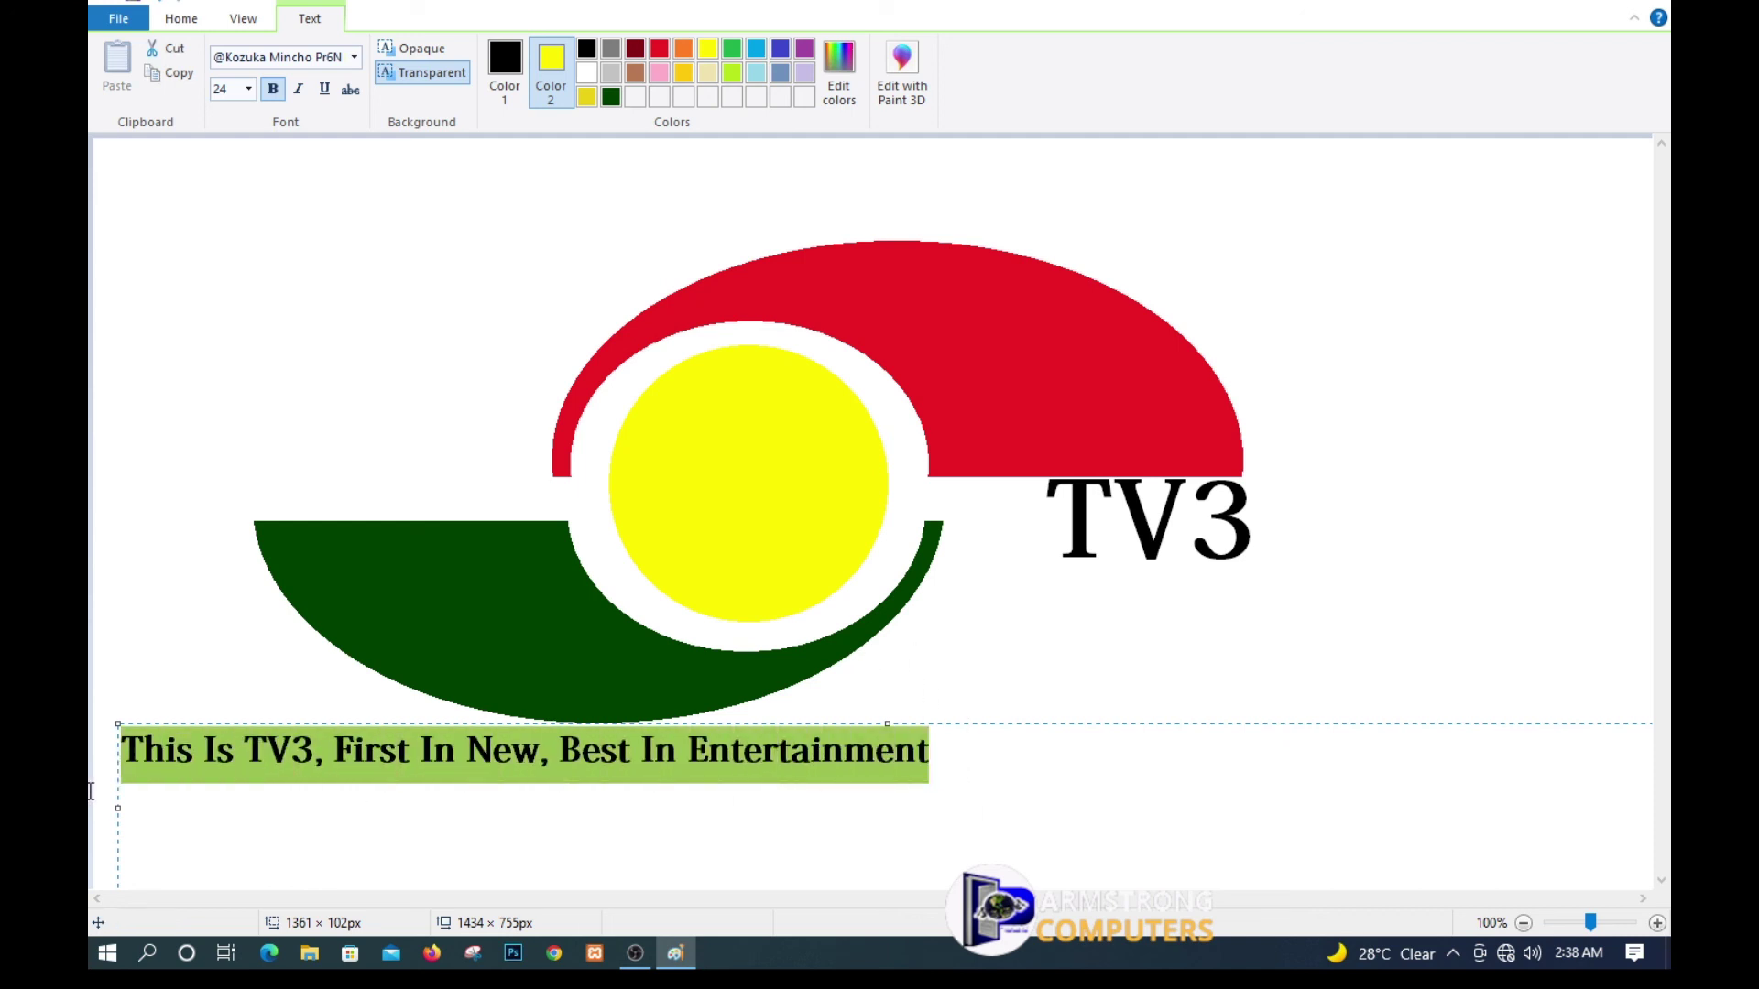
pyautogui.click(248, 89)
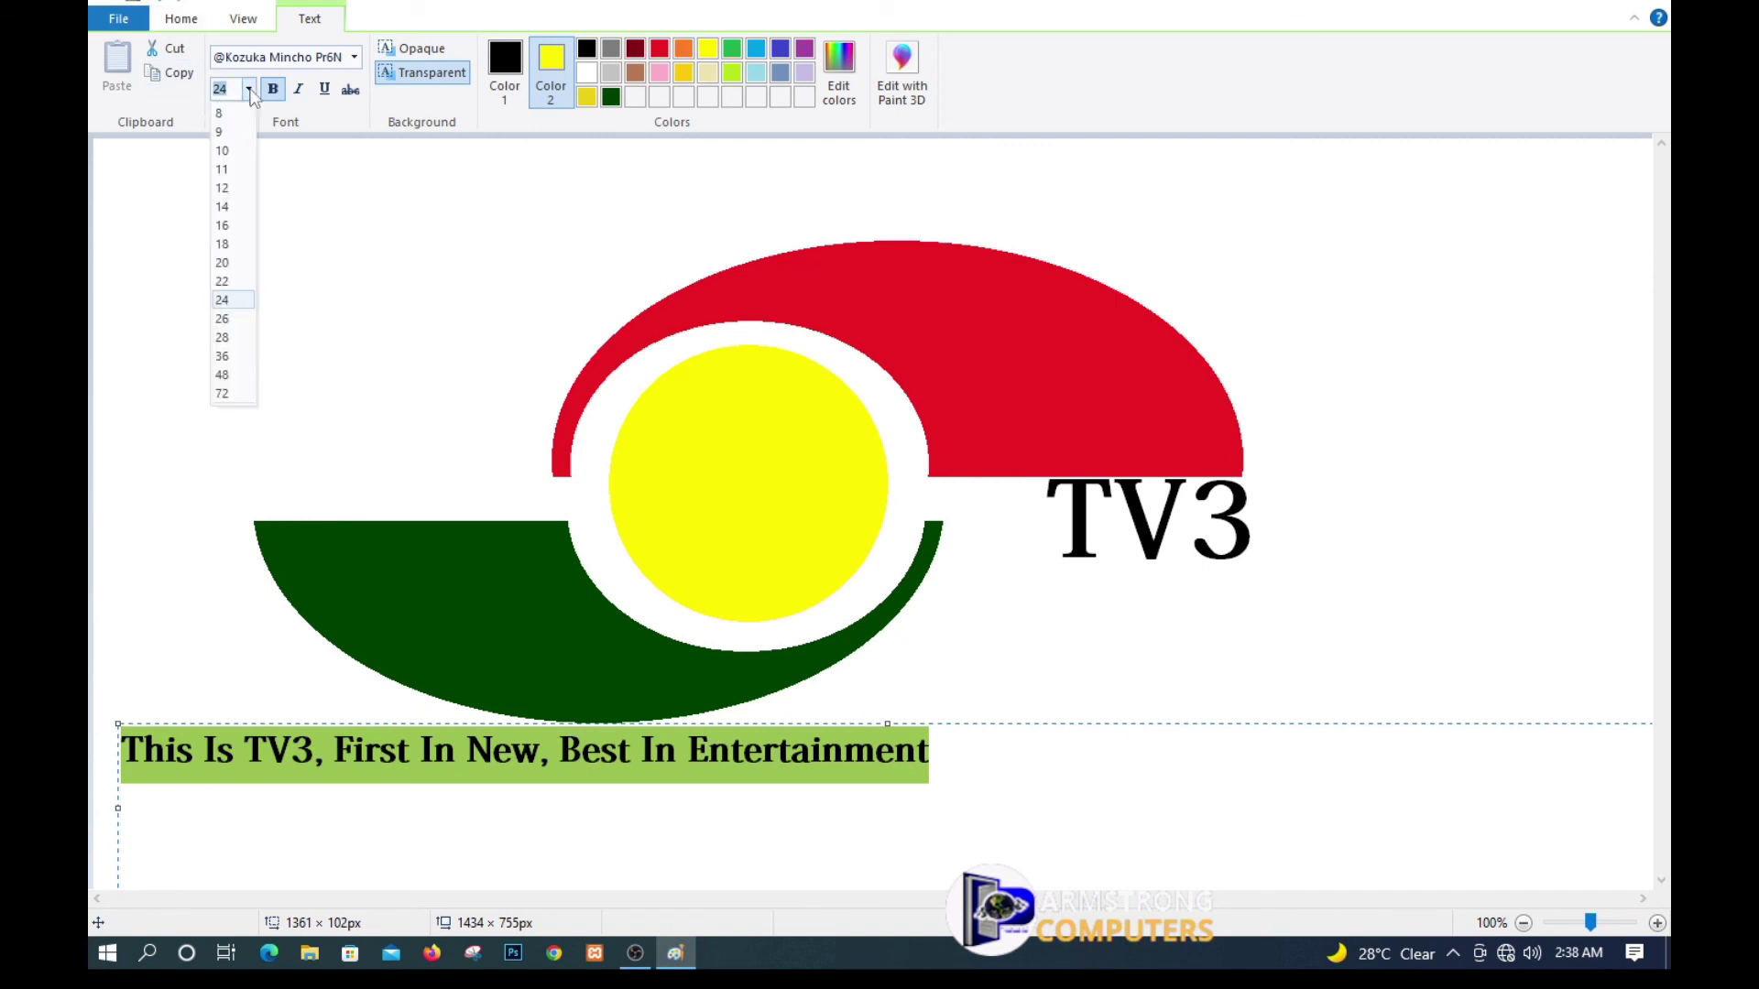
pyautogui.click(225, 356)
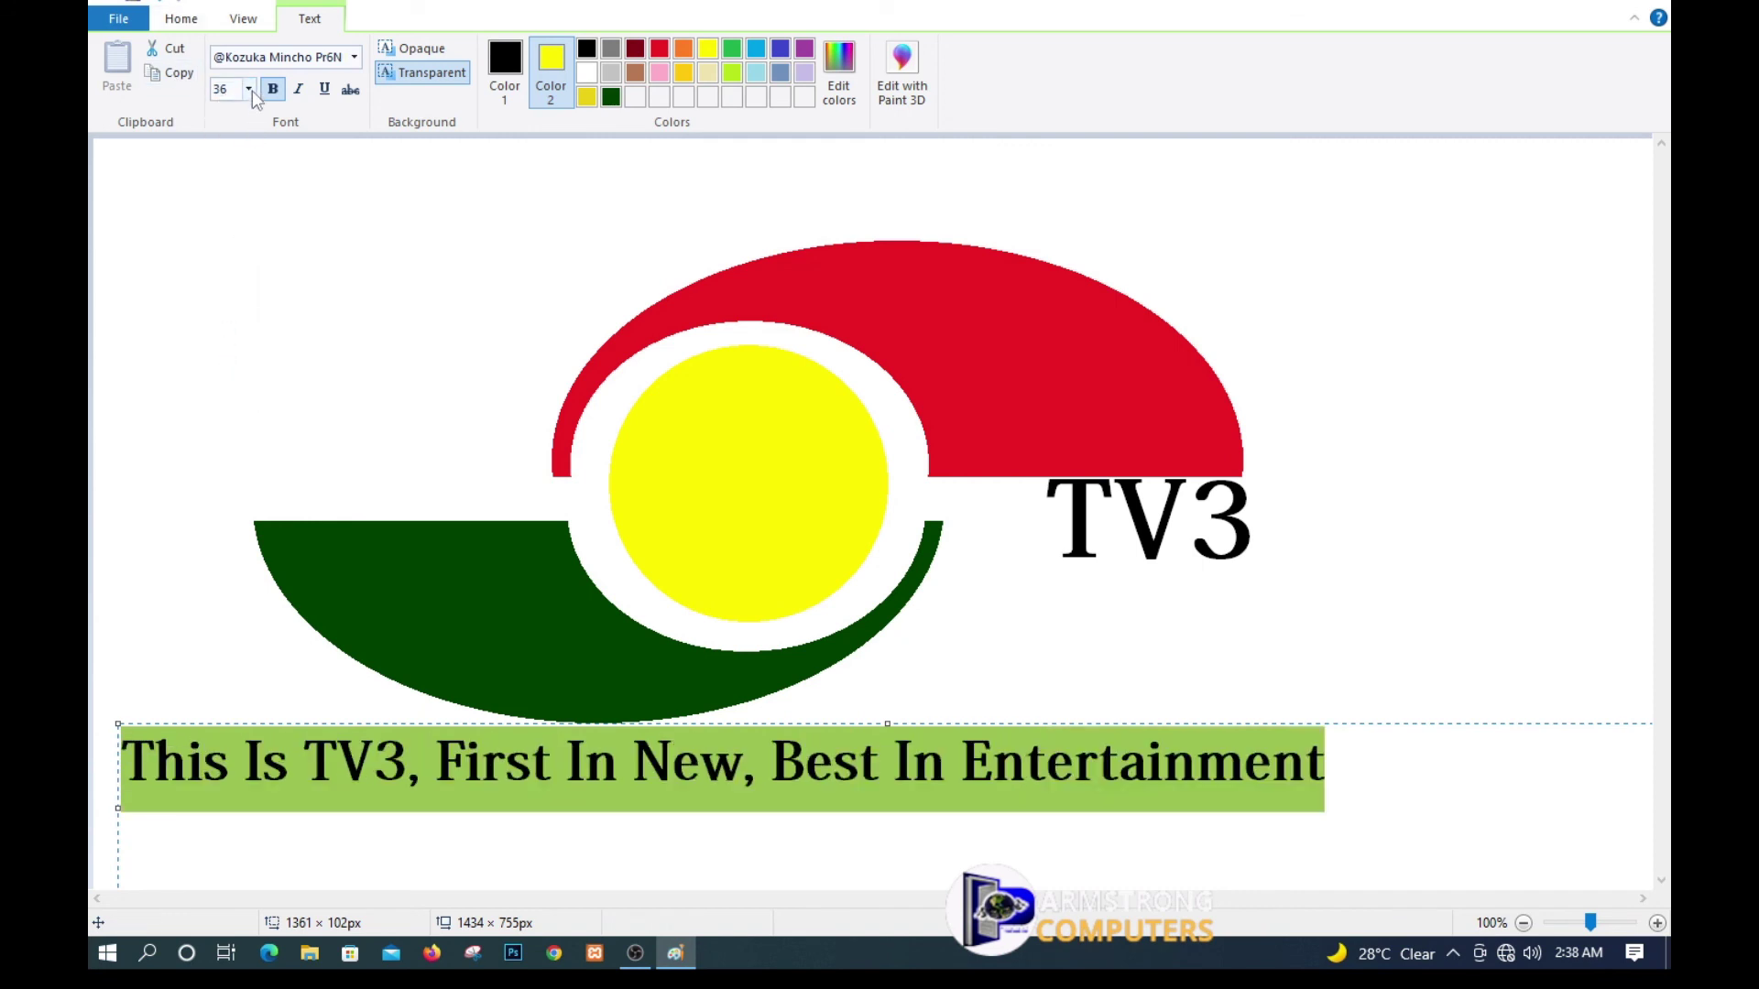
pyautogui.click(224, 92)
pyautogui.write('40')
pyautogui.press('Return')
pyautogui.click(605, 789)
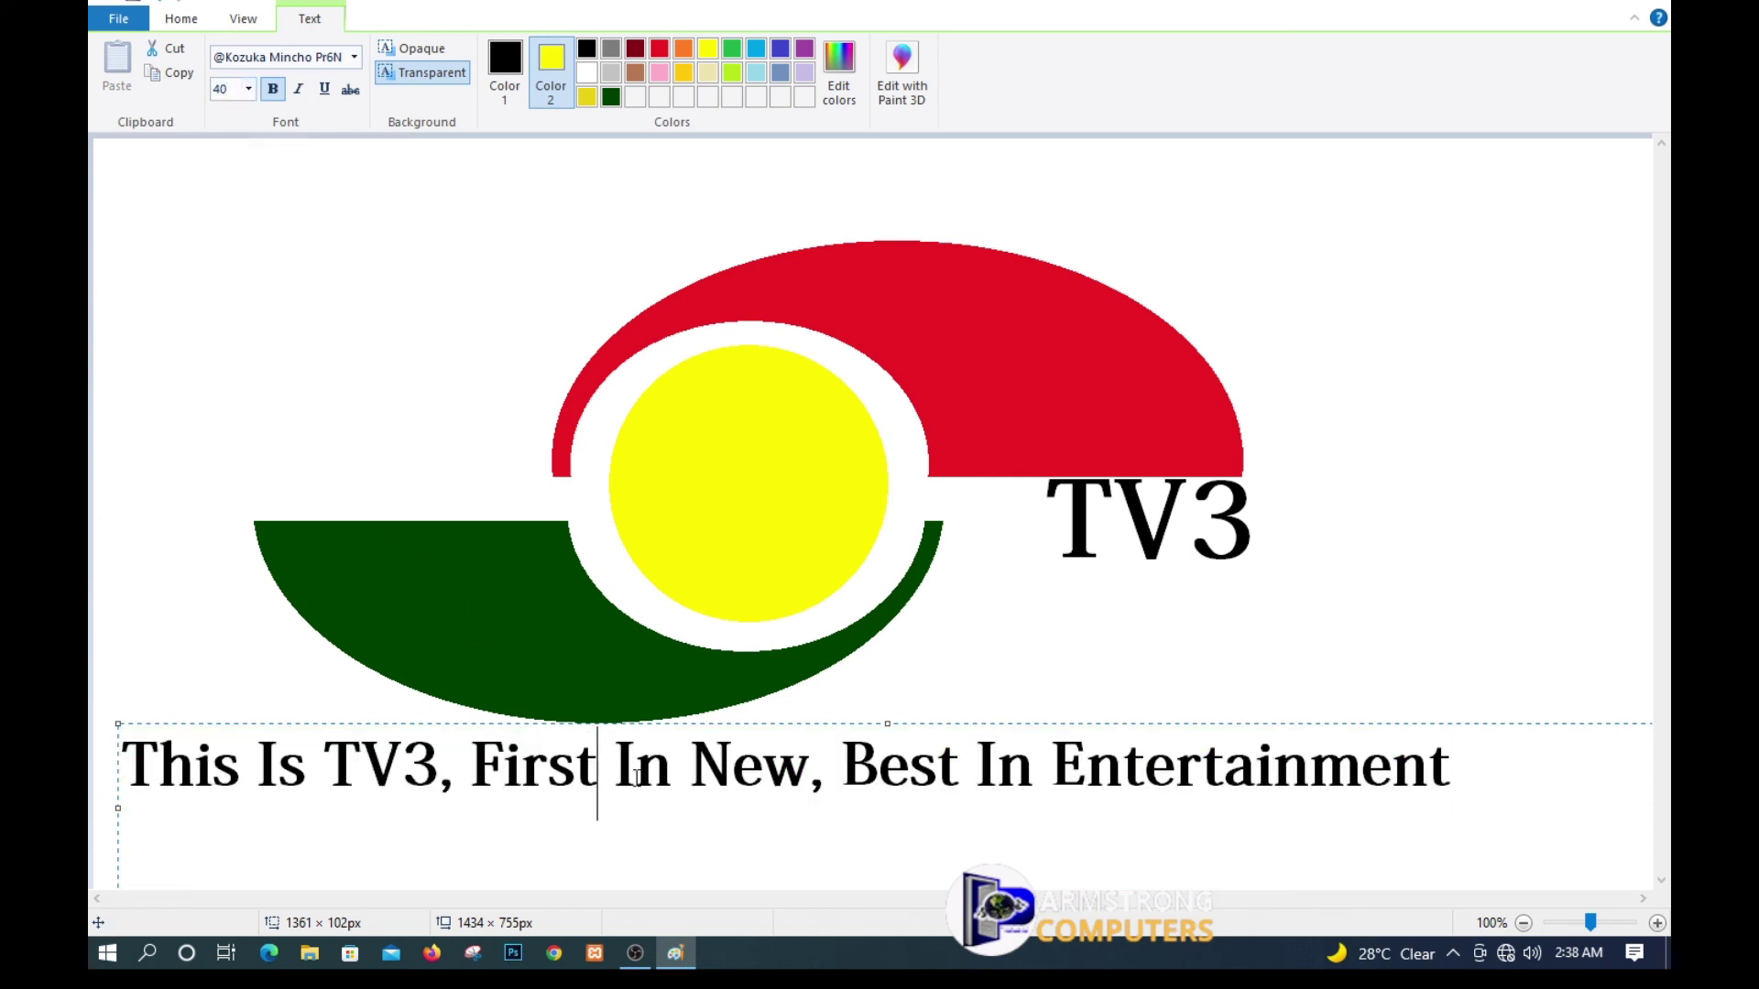
pyautogui.moveTo(740, 723); pyautogui.dragTo(821, 733)
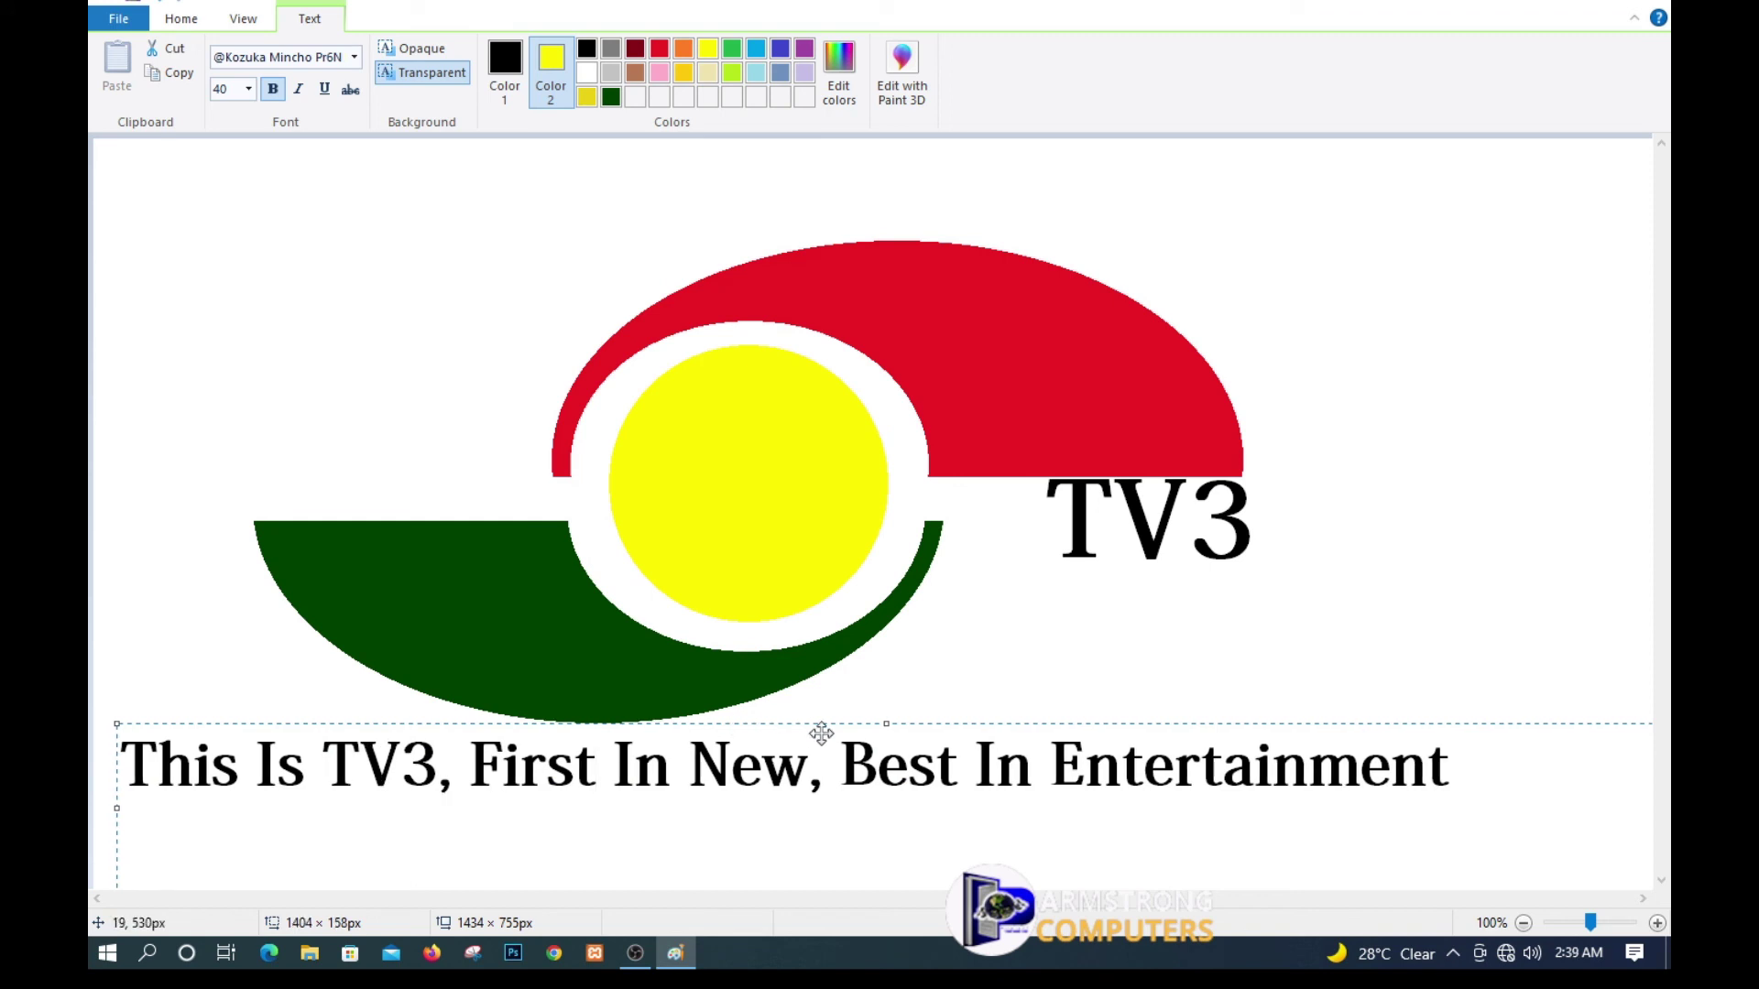
pyautogui.click(113, 809)
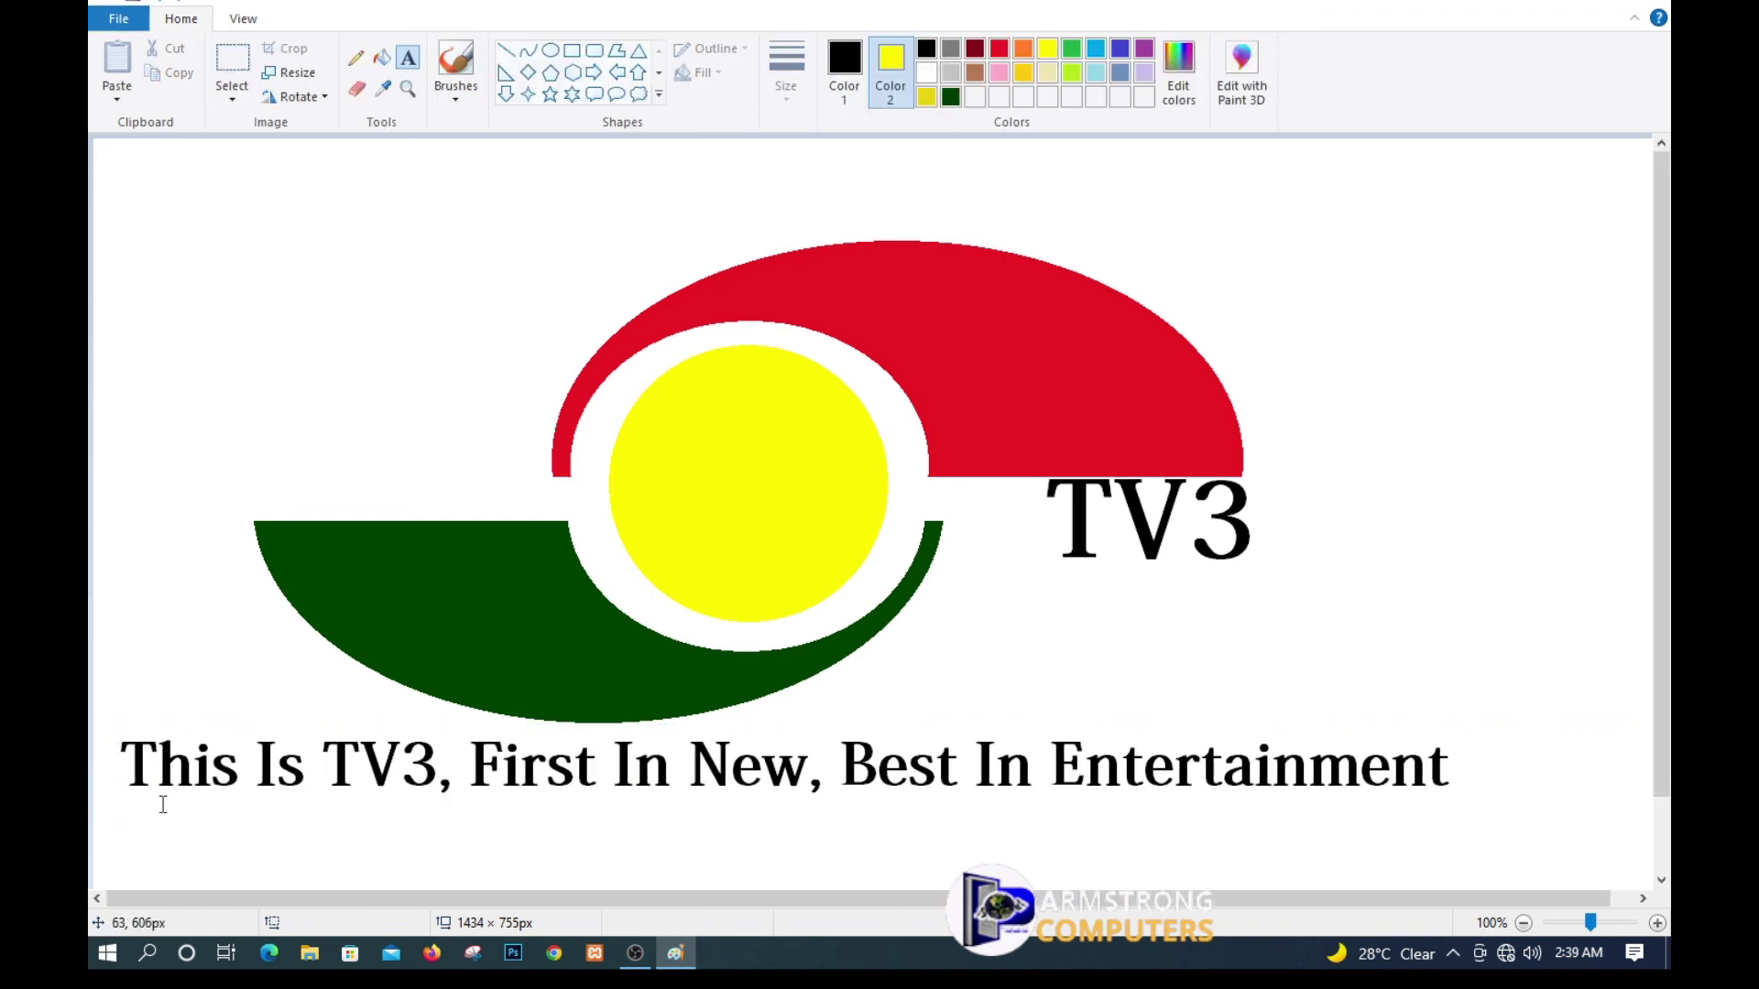